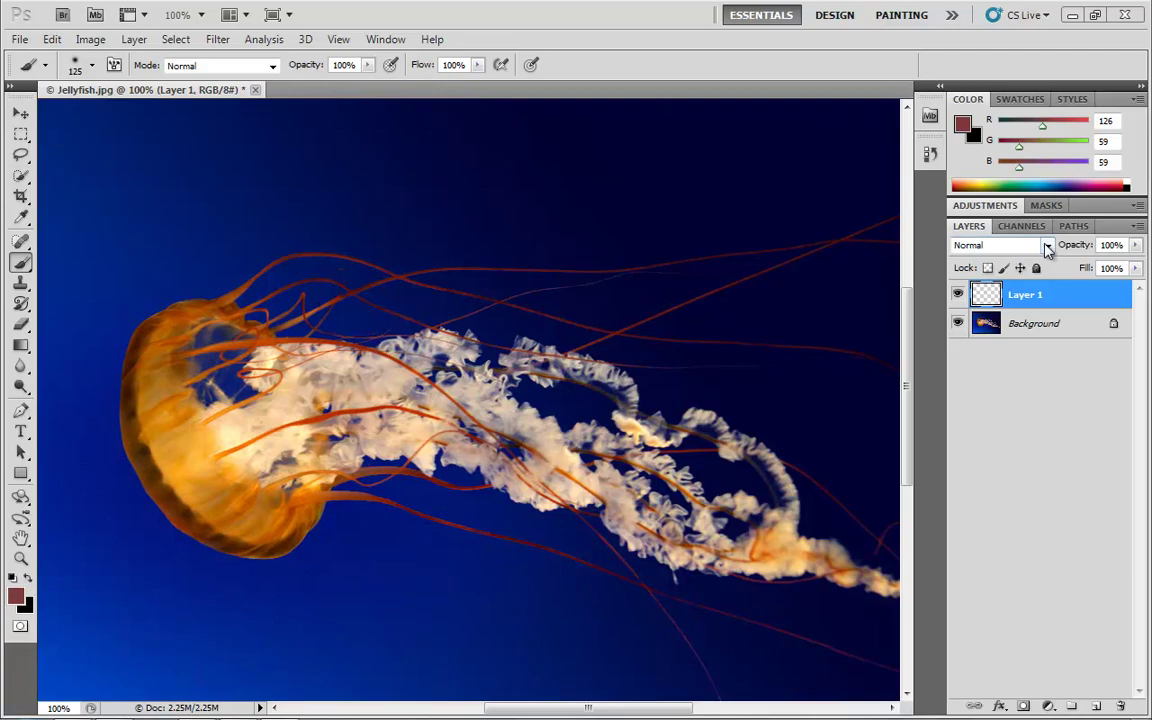
# Step: Drop down Layer 1's blend mode list while the layer is still Normal at 100% opacity
pyautogui.click(1047, 247)
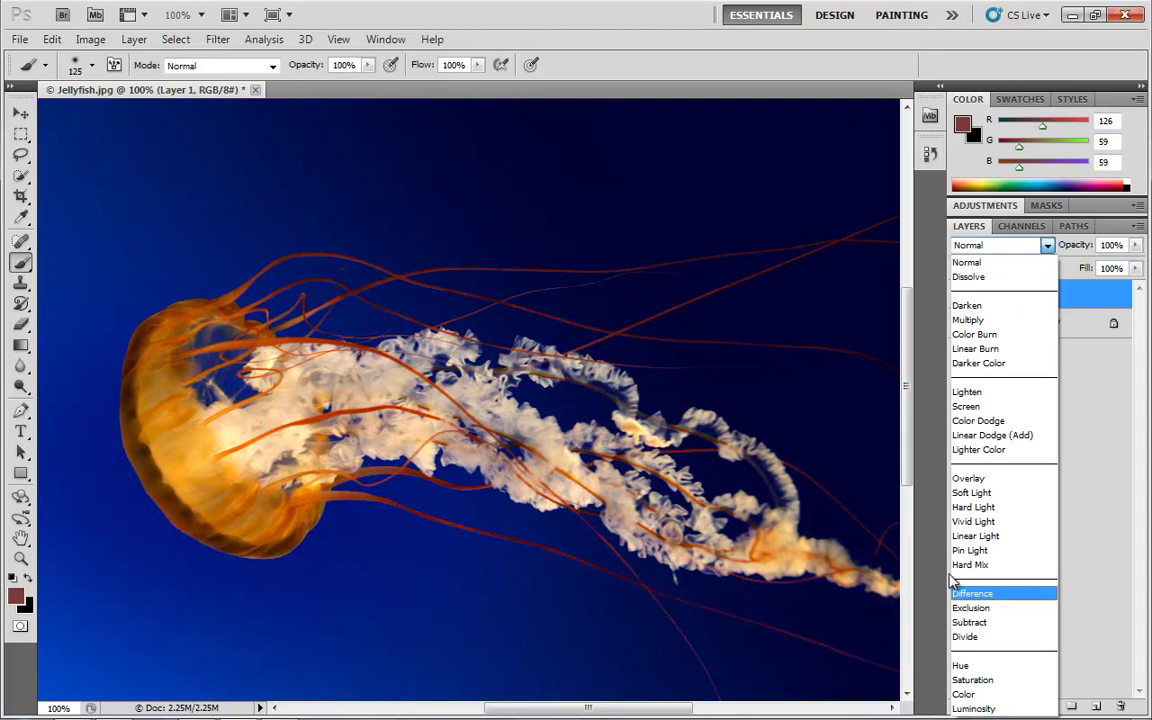
# Step: Set Layer 1 to Difference, choose purple be0ee4 as foreground, and paint a test stroke
pyautogui.click(982, 594)
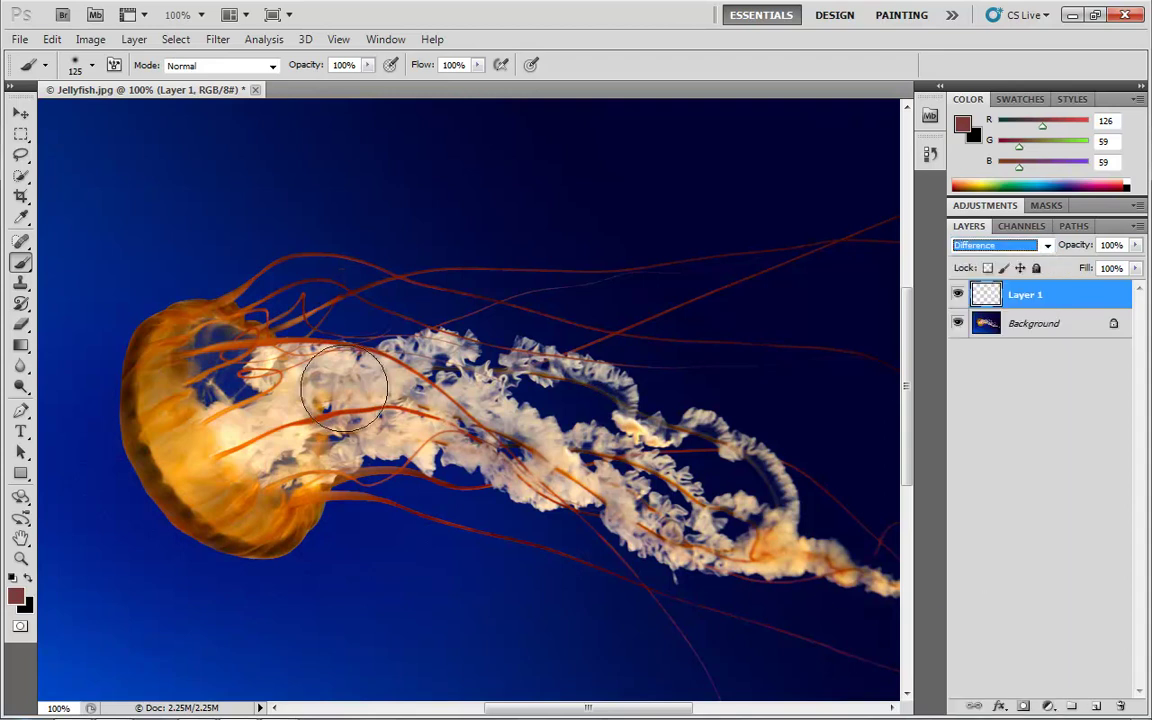
pyautogui.click(16, 597)
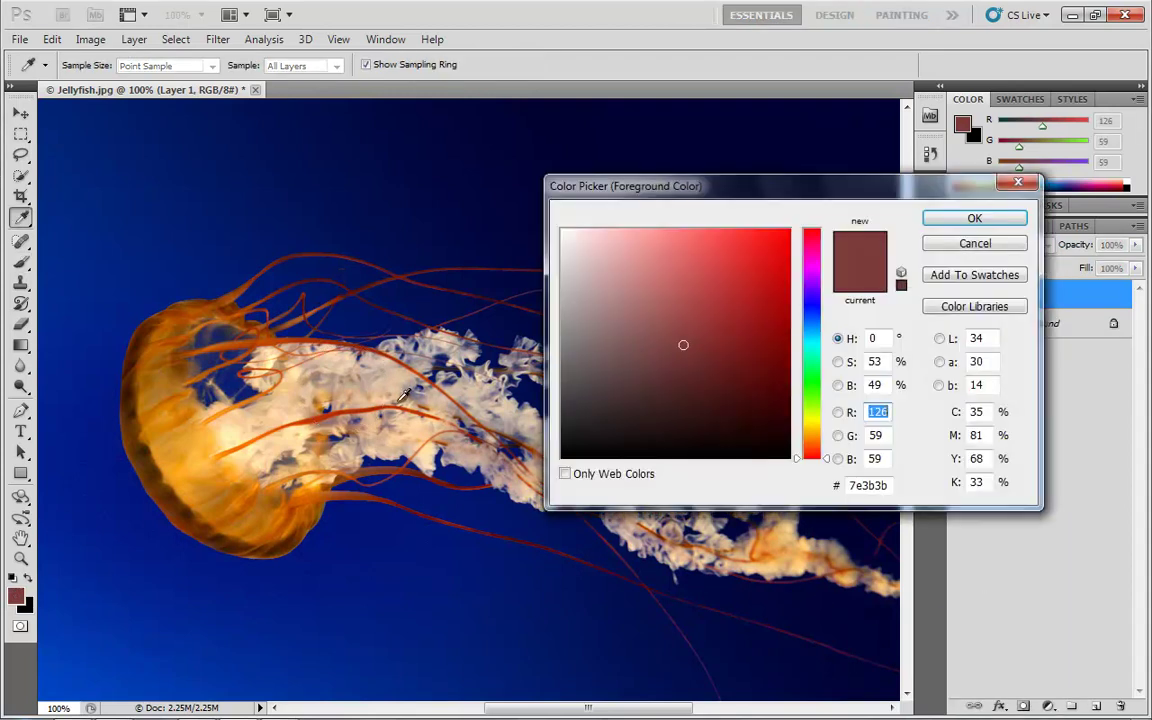
pyautogui.moveTo(683, 345)
pyautogui.mouseDown()
pyautogui.moveTo(784, 242)
pyautogui.moveTo(757, 263)
pyautogui.mouseUp()
pyautogui.click(810, 275)
pyautogui.click(776, 253)
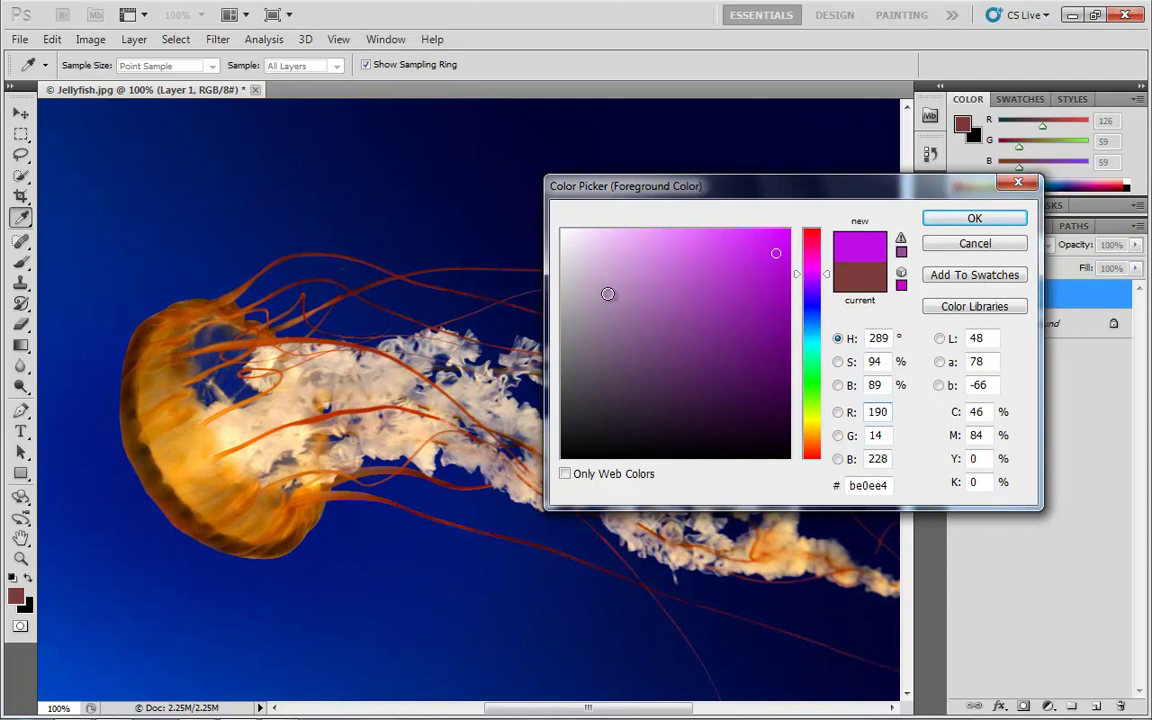
pyautogui.click(974, 218)
pyautogui.press('b')
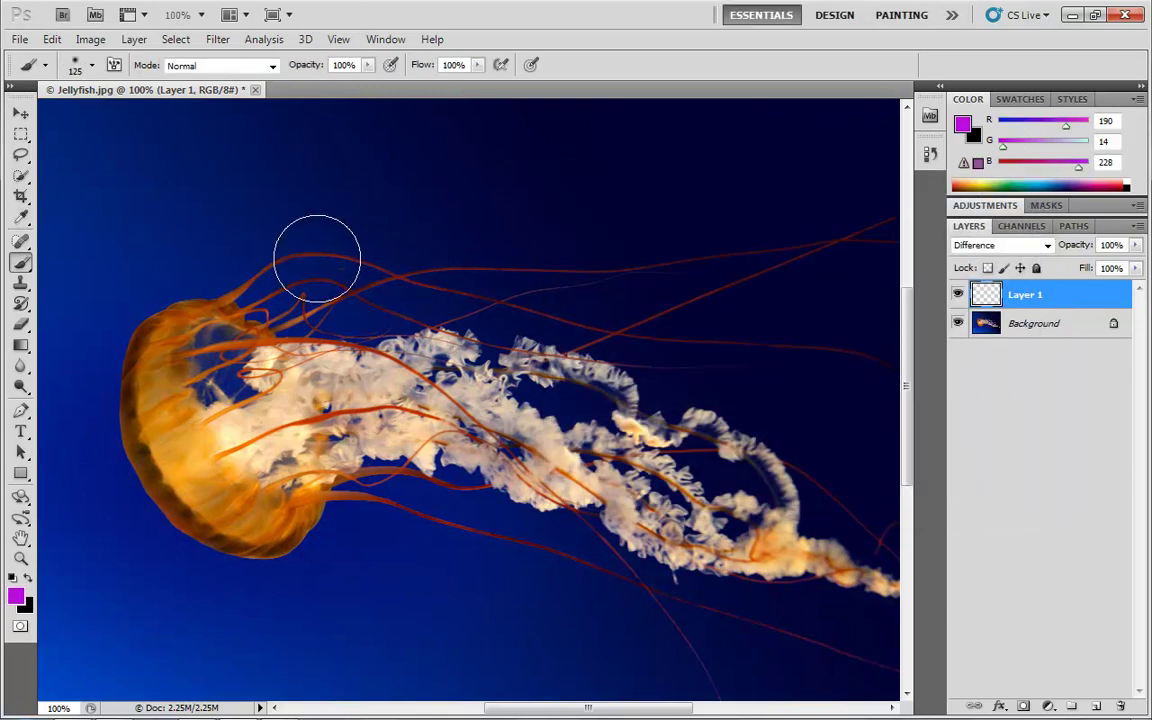
pyautogui.moveTo(150, 232)
pyautogui.mouseDown()
pyautogui.moveTo(743, 254)
pyautogui.moveTo(806, 286)
pyautogui.moveTo(764, 371)
pyautogui.moveTo(664, 384)
pyautogui.moveTo(236, 388)
pyautogui.moveTo(186, 437)
pyautogui.moveTo(213, 497)
pyautogui.moveTo(277, 508)
pyautogui.moveTo(729, 490)
pyautogui.moveTo(791, 518)
pyautogui.moveTo(757, 600)
pyautogui.moveTo(140, 622)
pyautogui.mouseUp()
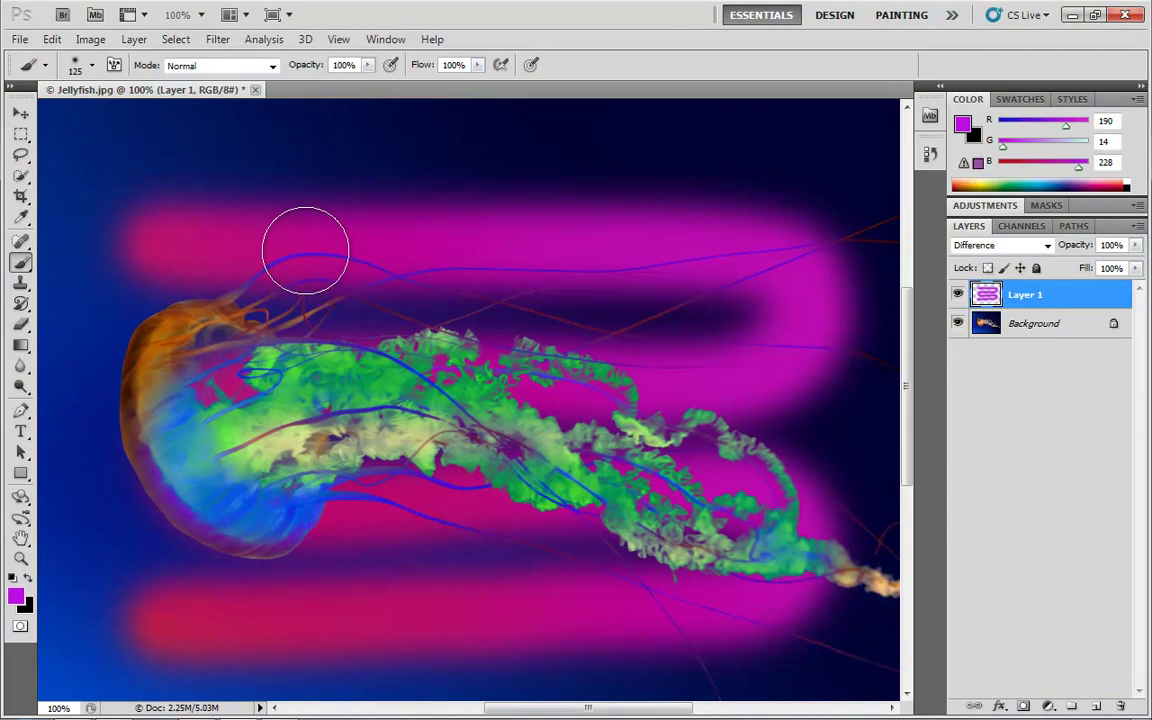
# Step: Undo the purple stroke, then paint a white Difference stroke over the jellyfish and undo it
pyautogui.hotkey('ctrl', 'z')
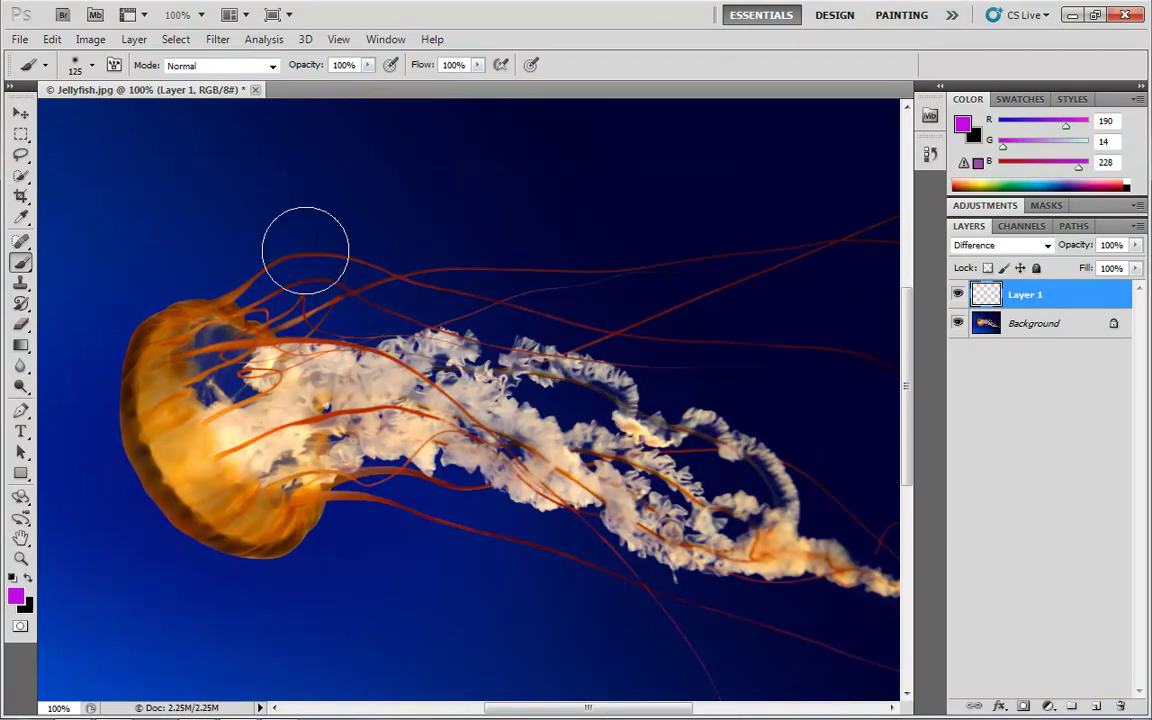
pyautogui.click(15, 597)
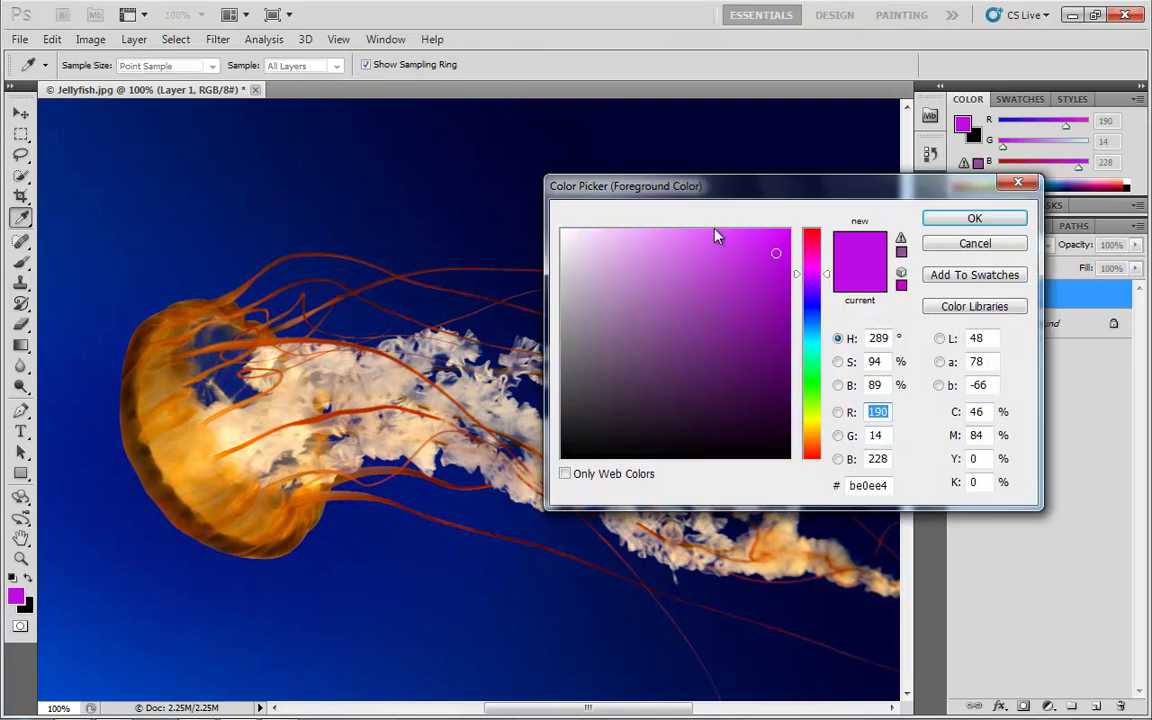
pyautogui.moveTo(622, 252); pyautogui.dragTo(459, 158)
pyautogui.click(966, 219)
pyautogui.moveTo(118, 237)
pyautogui.mouseDown()
pyautogui.moveTo(558, 233)
pyautogui.moveTo(865, 248)
pyautogui.moveTo(687, 283)
pyautogui.moveTo(207, 290)
pyautogui.moveTo(768, 303)
pyautogui.moveTo(120, 345)
pyautogui.moveTo(569, 346)
pyautogui.moveTo(810, 385)
pyautogui.moveTo(722, 411)
pyautogui.moveTo(161, 453)
pyautogui.moveTo(52, 504)
pyautogui.moveTo(568, 522)
pyautogui.moveTo(533, 625)
pyautogui.moveTo(938, 620)
pyautogui.moveTo(380, 597)
pyautogui.moveTo(523, 512)
pyautogui.moveTo(64, 416)
pyautogui.moveTo(419, 339)
pyautogui.moveTo(406, 320)
pyautogui.moveTo(170, 284)
pyautogui.moveTo(219, 249)
pyautogui.mouseUp()
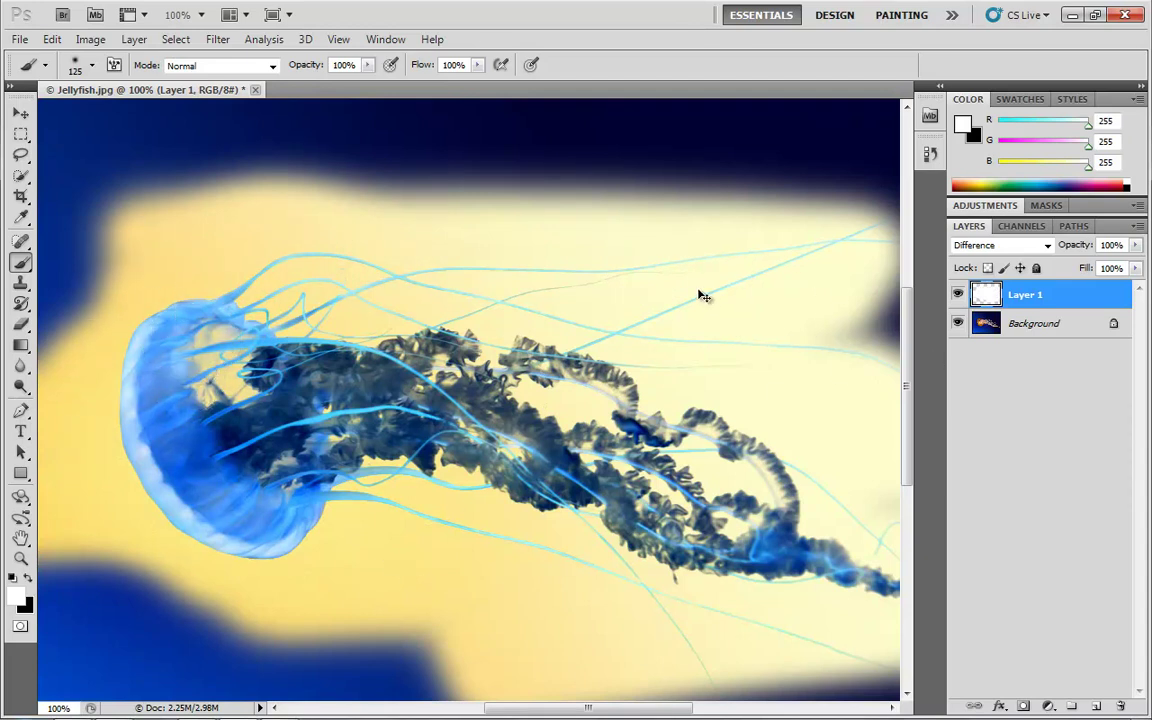
pyautogui.press('Delete')
# Step: Invert the Background layer twice to compare, then return to Layer 1
pyautogui.click(1075, 325)
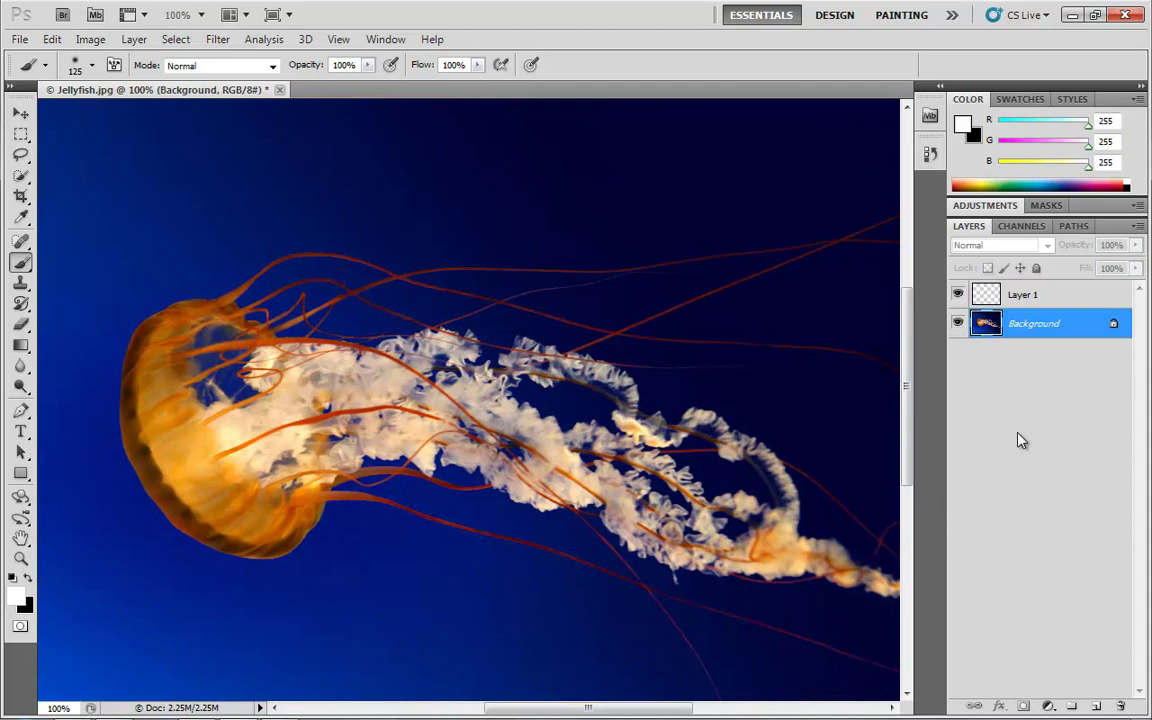
pyautogui.hotkey('ctrl', 'i')
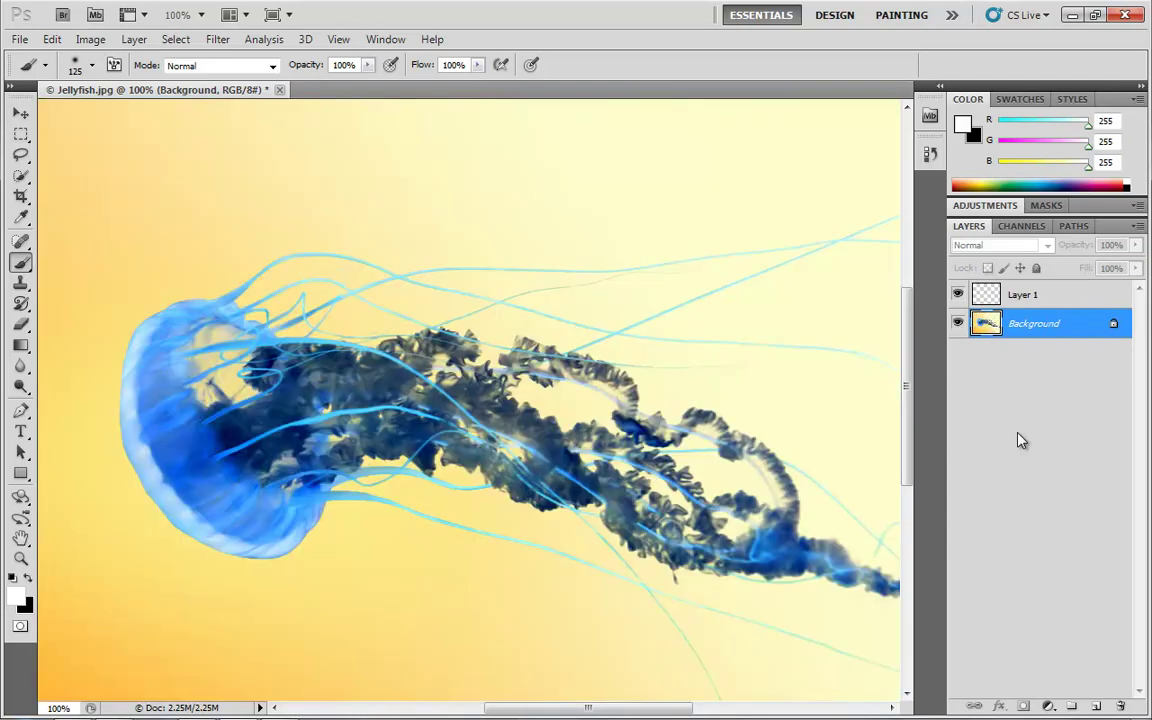
pyautogui.hotkey('ctrl', 'i')
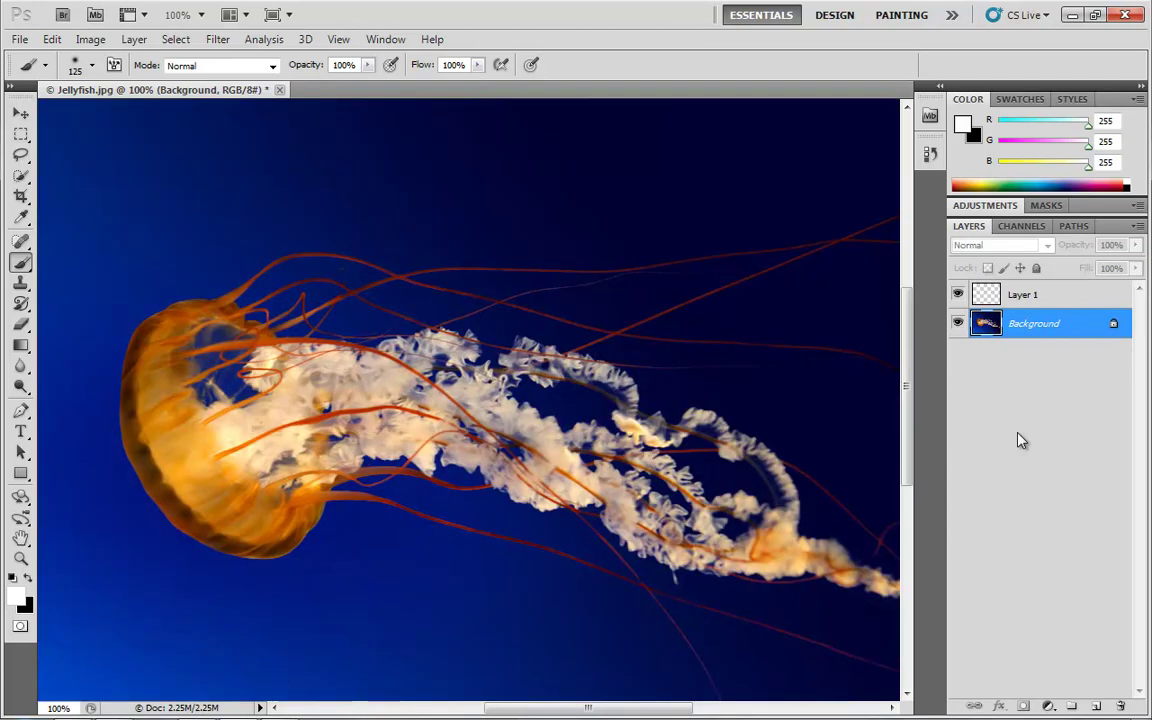
pyautogui.click(1070, 296)
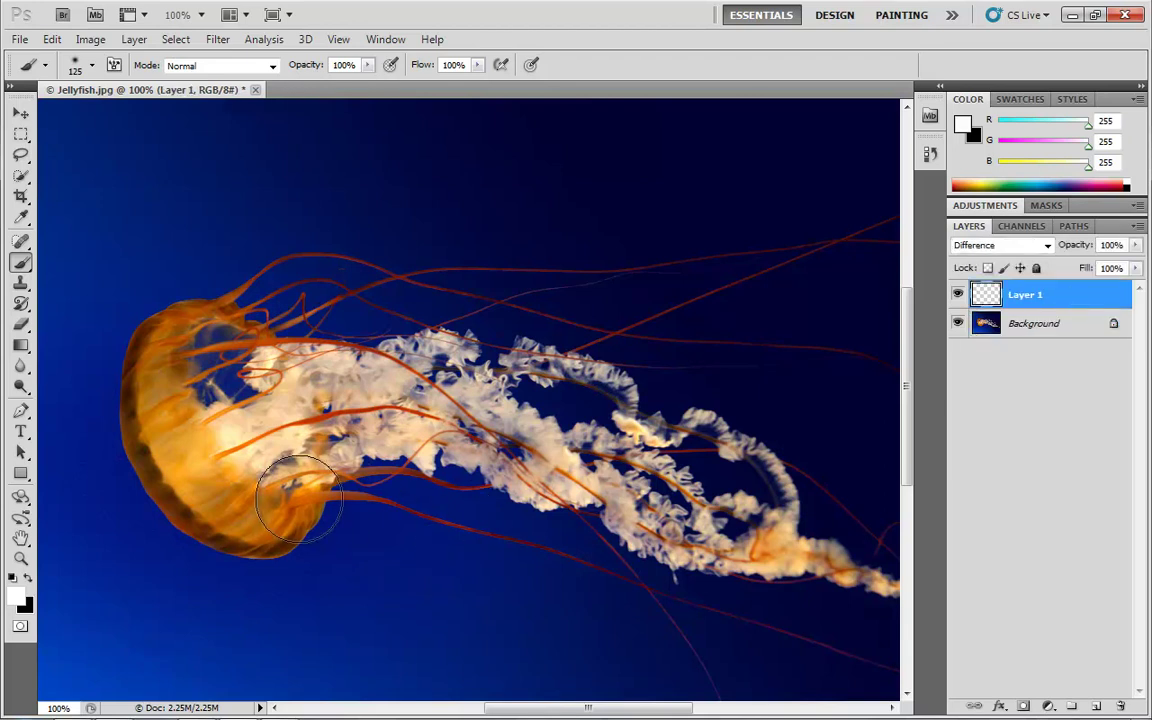
# Step: Set the foreground colour to black
pyautogui.click(14, 596)
pyautogui.moveTo(612, 432); pyautogui.dragTo(560, 458)
pyautogui.click(974, 219)
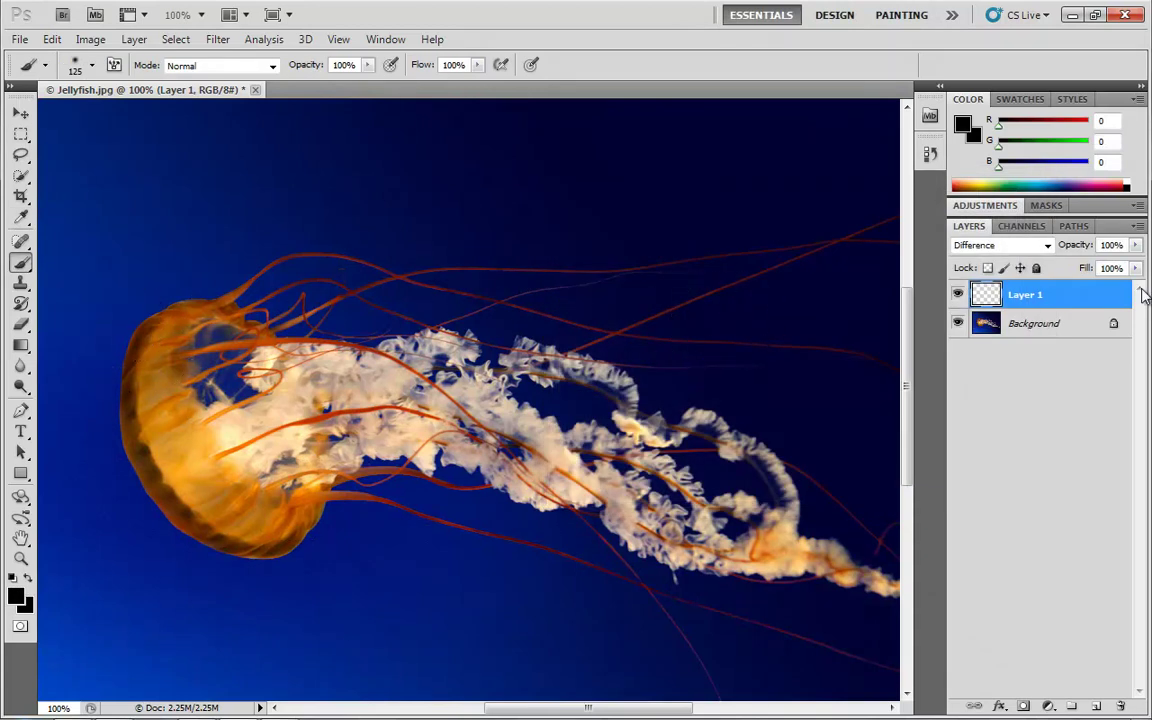
# Step: Set Layer 1 to Exclusion and paint muted purple over the jellyfish
pyautogui.click(1045, 245)
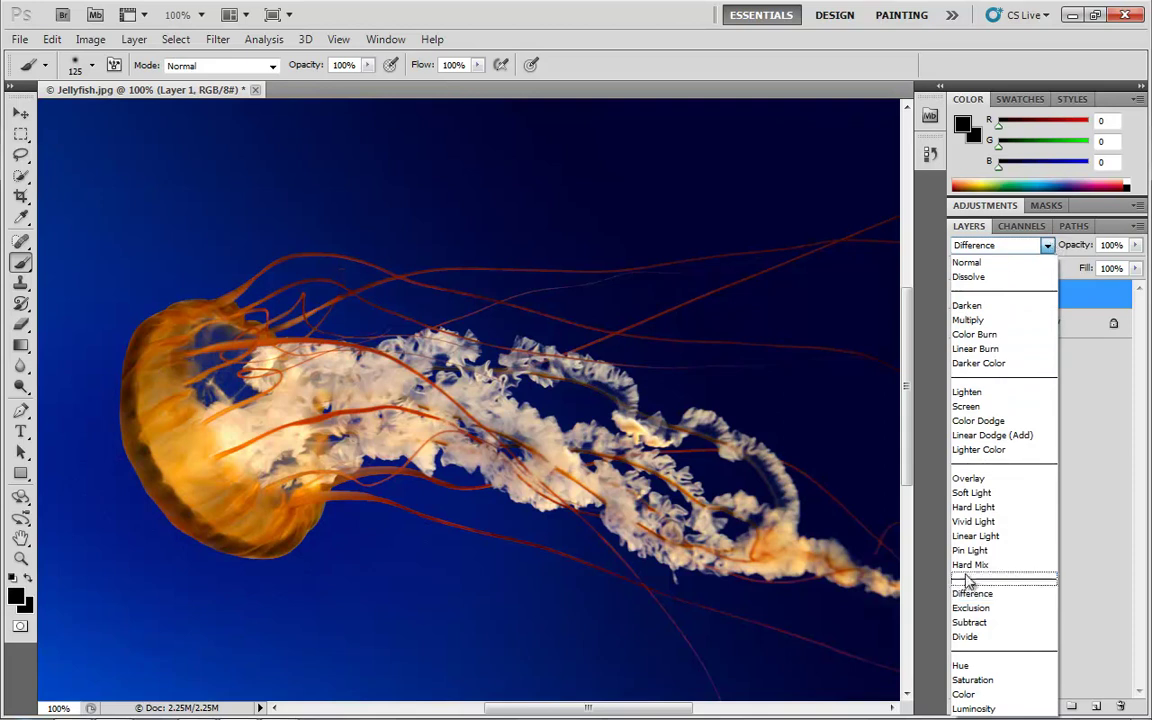
pyautogui.click(974, 609)
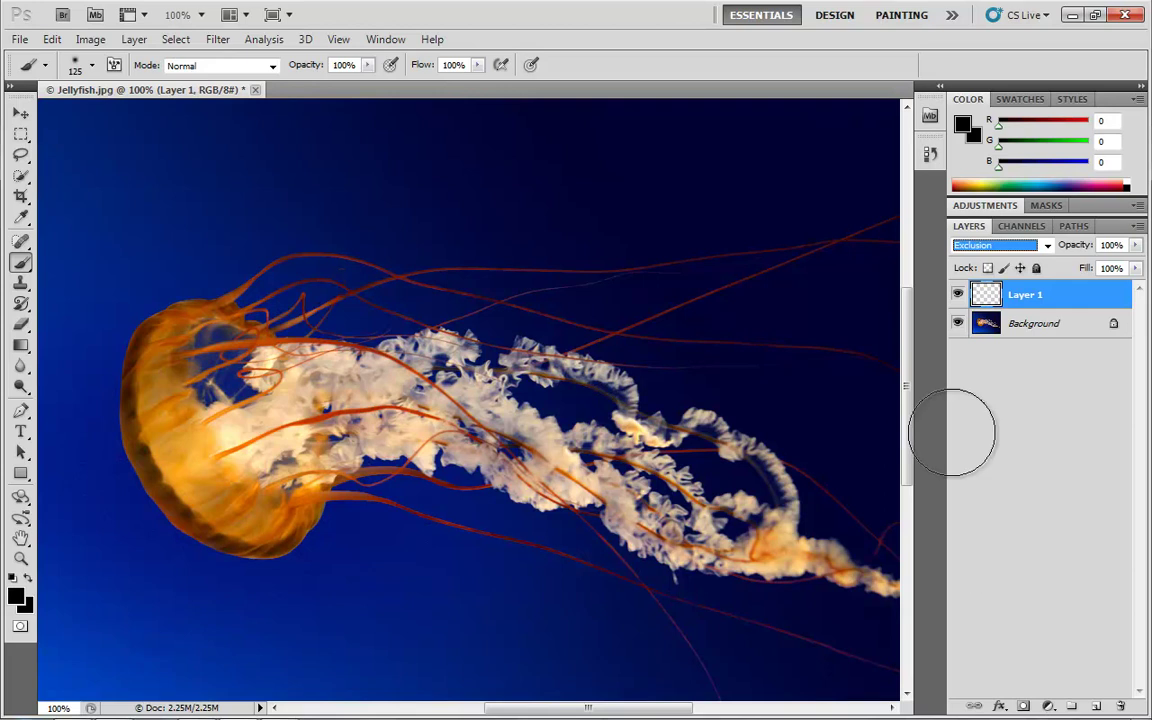
pyautogui.click(16, 594)
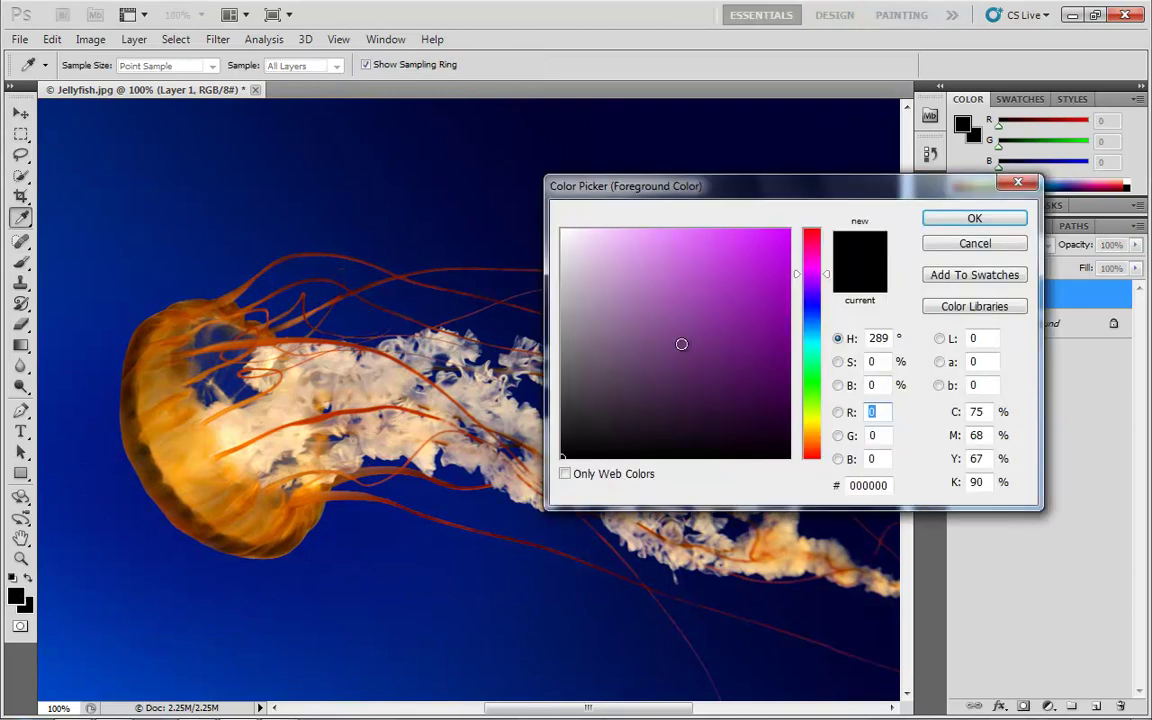
pyautogui.click(666, 344)
pyautogui.click(974, 218)
pyautogui.moveTo(232, 300)
pyautogui.mouseDown()
pyautogui.moveTo(258, 326)
pyautogui.moveTo(689, 368)
pyautogui.moveTo(190, 430)
pyautogui.moveTo(710, 410)
pyautogui.moveTo(785, 456)
pyautogui.moveTo(746, 450)
pyautogui.moveTo(764, 437)
pyautogui.mouseUp()
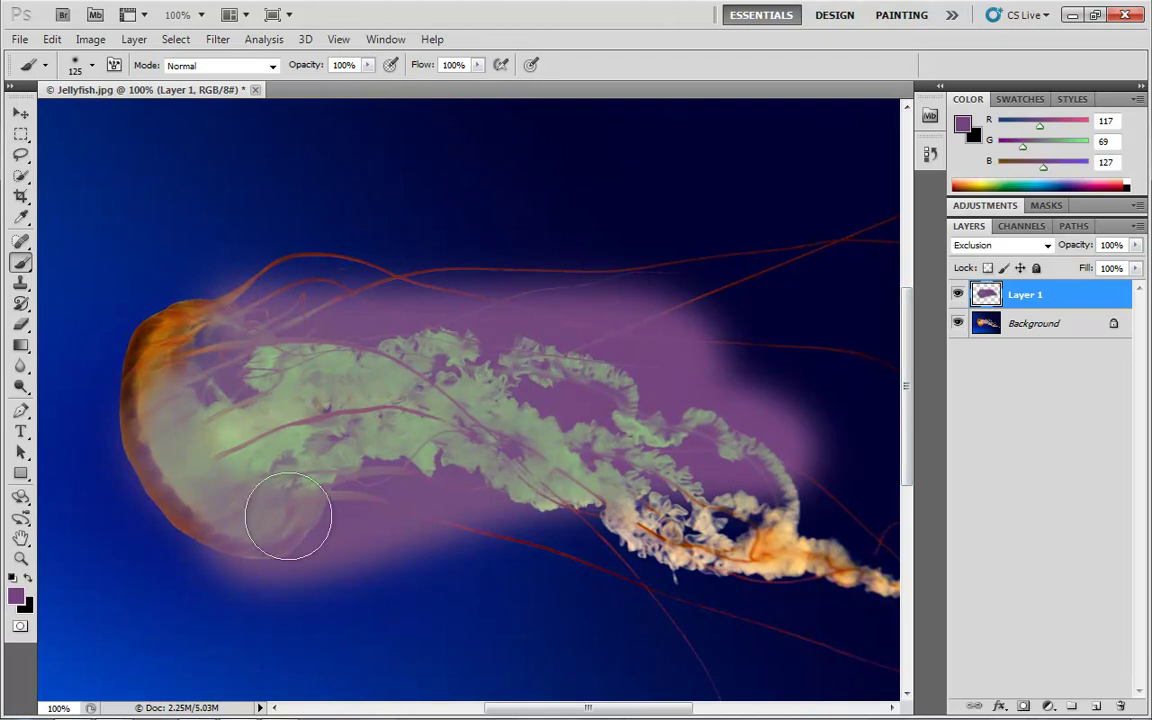
# Step: Compare by switching Layer 1 to Difference, then back to Exclusion
pyautogui.click(1046, 245)
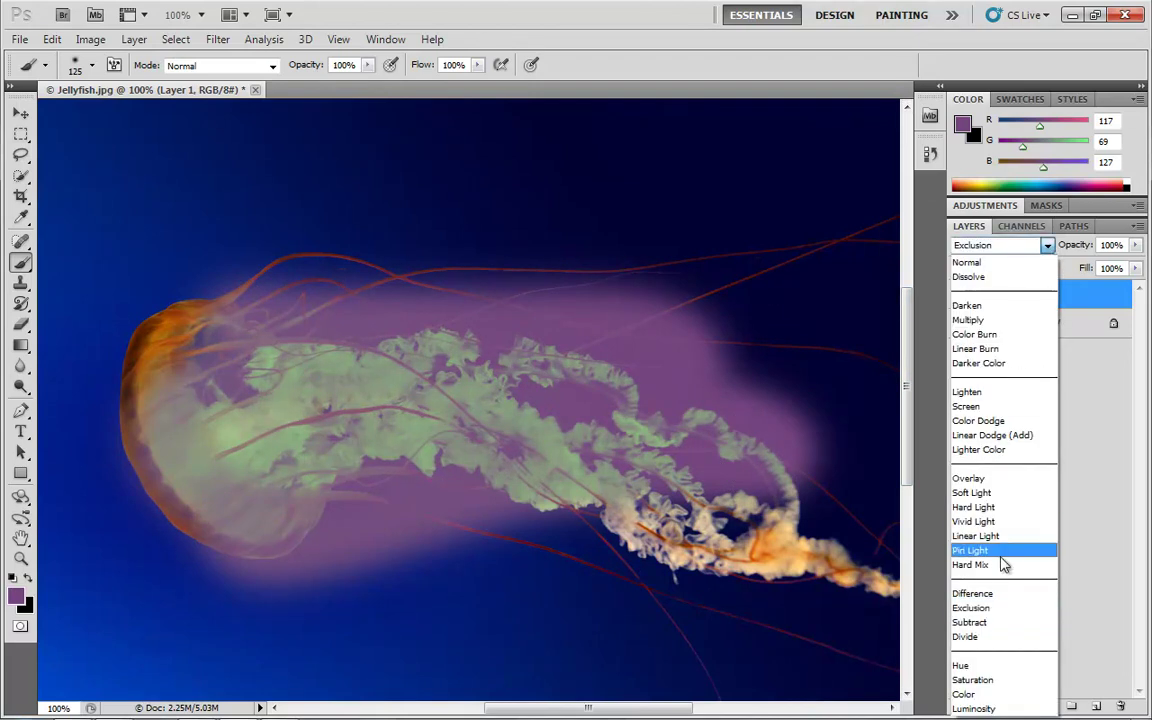
pyautogui.click(972, 593)
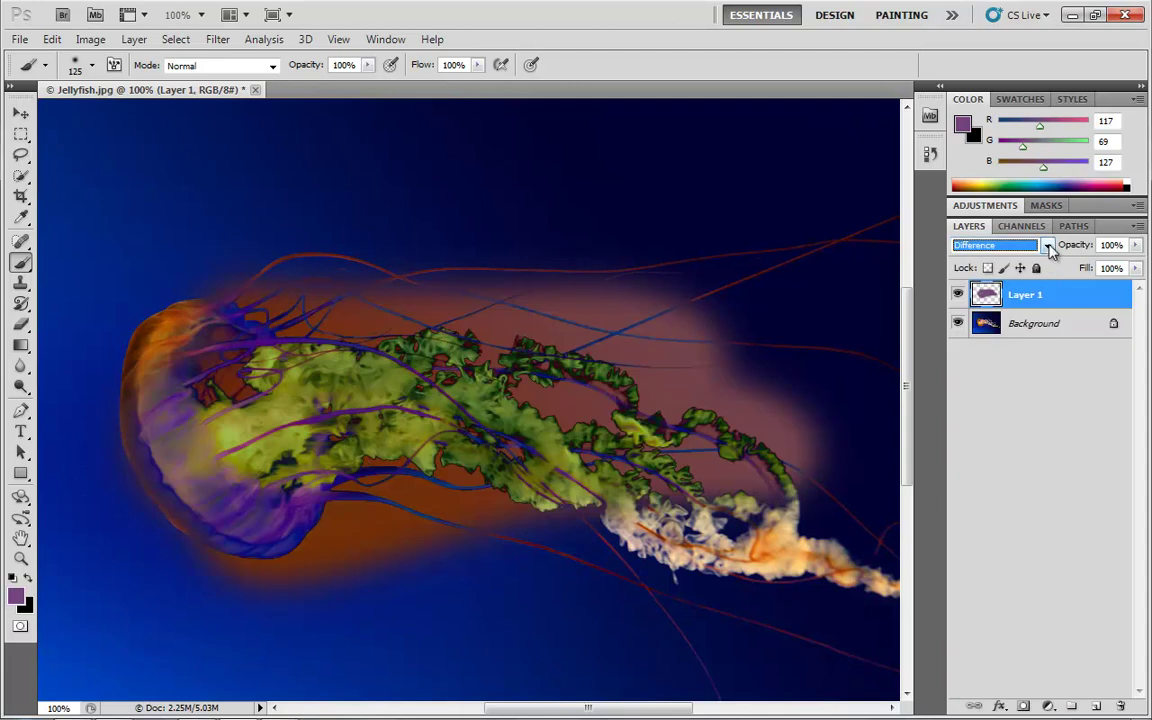
pyautogui.click(1046, 245)
pyautogui.click(980, 607)
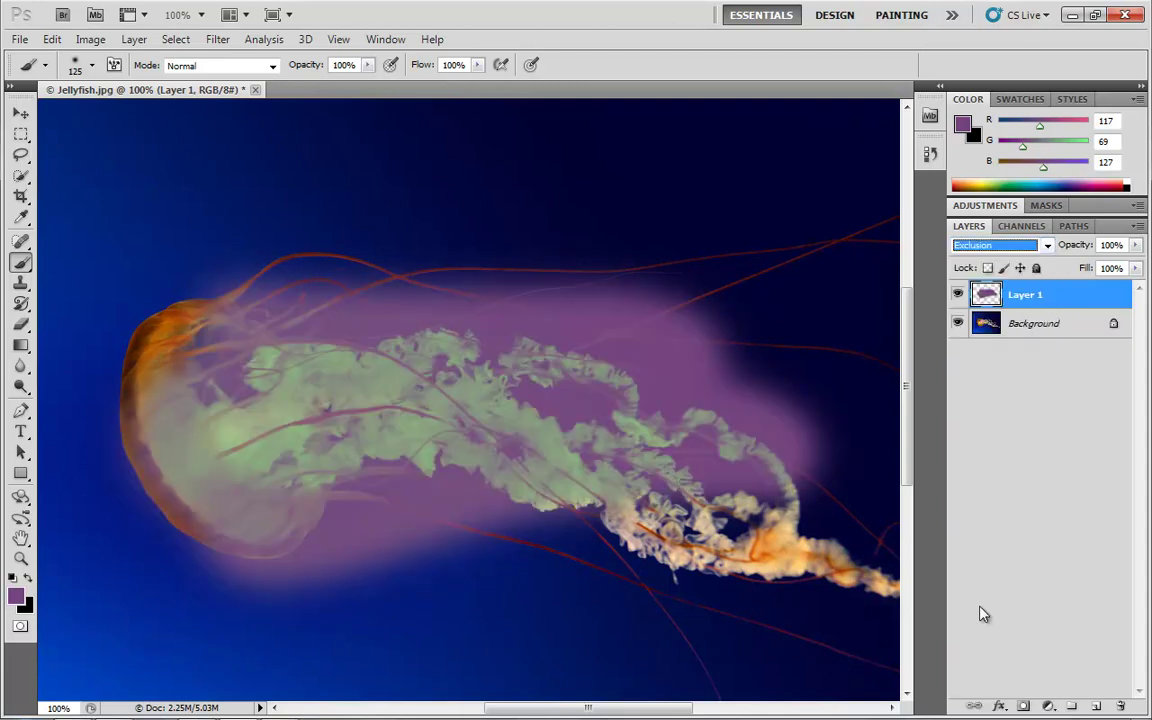
# Step: Set the foreground to white and paint it broadly across the jellyfish
pyautogui.click(15, 596)
pyautogui.moveTo(661, 226); pyautogui.dragTo(526, 172)
pyautogui.click(975, 218)
pyautogui.press('b')
pyautogui.moveTo(165, 267)
pyautogui.mouseDown()
pyautogui.moveTo(147, 386)
pyautogui.moveTo(425, 455)
pyautogui.moveTo(760, 420)
pyautogui.moveTo(430, 570)
pyautogui.moveTo(373, 219)
pyautogui.moveTo(135, 478)
pyautogui.moveTo(202, 372)
pyautogui.mouseUp()
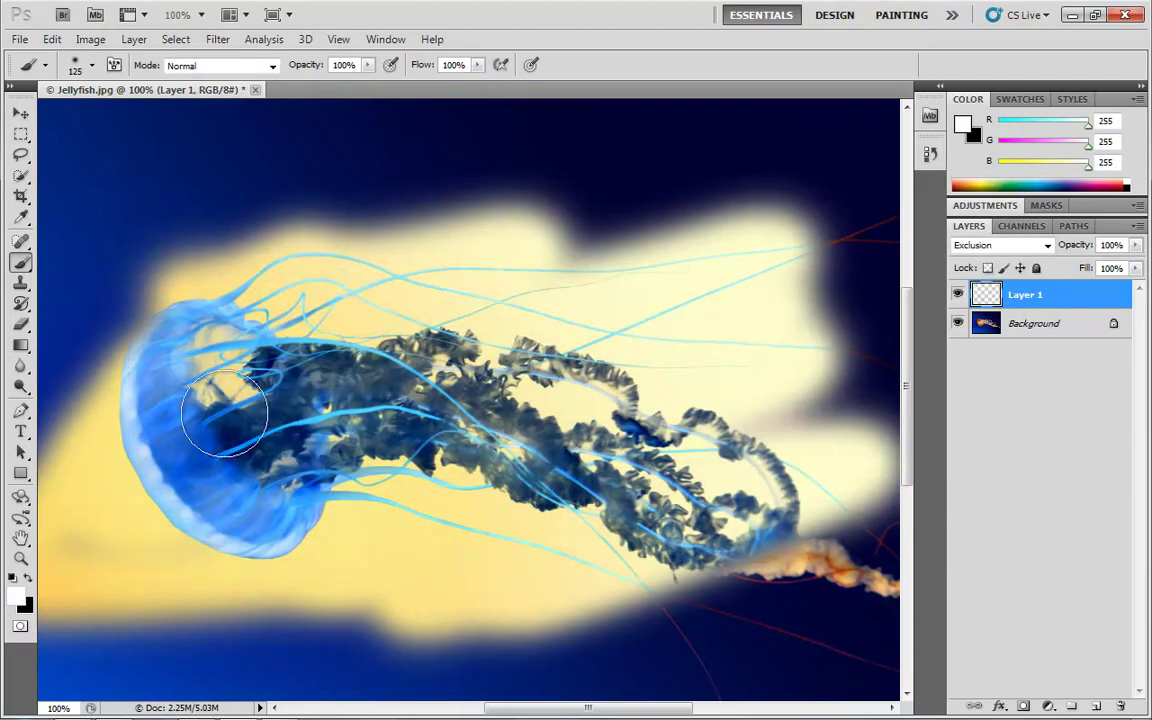
pyautogui.click(1050, 246)
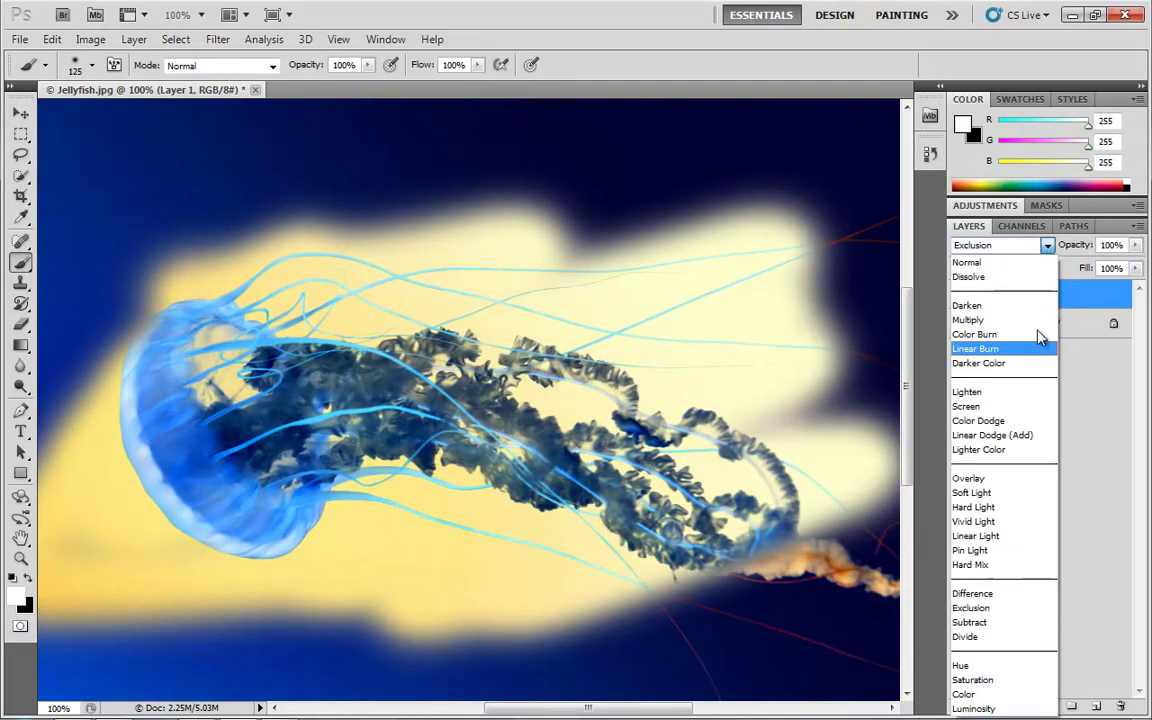
# Step: Switch Layer 1 to Subtract, clear its paint, and test then undo a mid-grey stroke
pyautogui.click(970, 622)
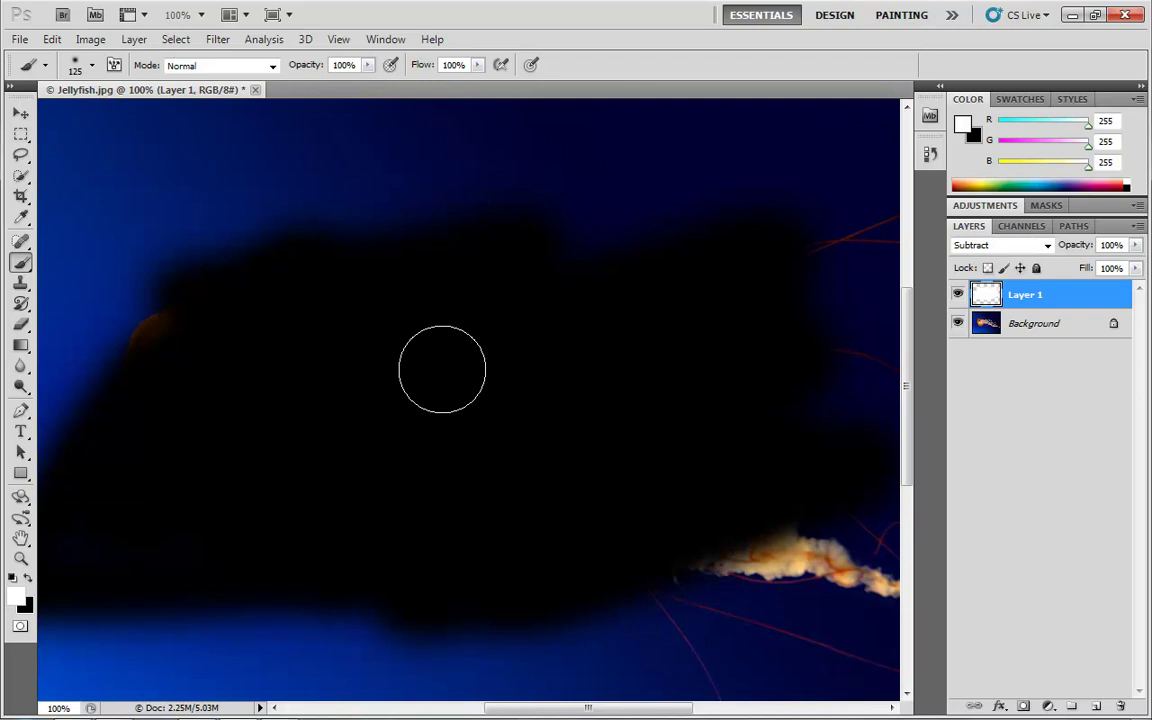
pyautogui.hotkey('ctrl', 'z')
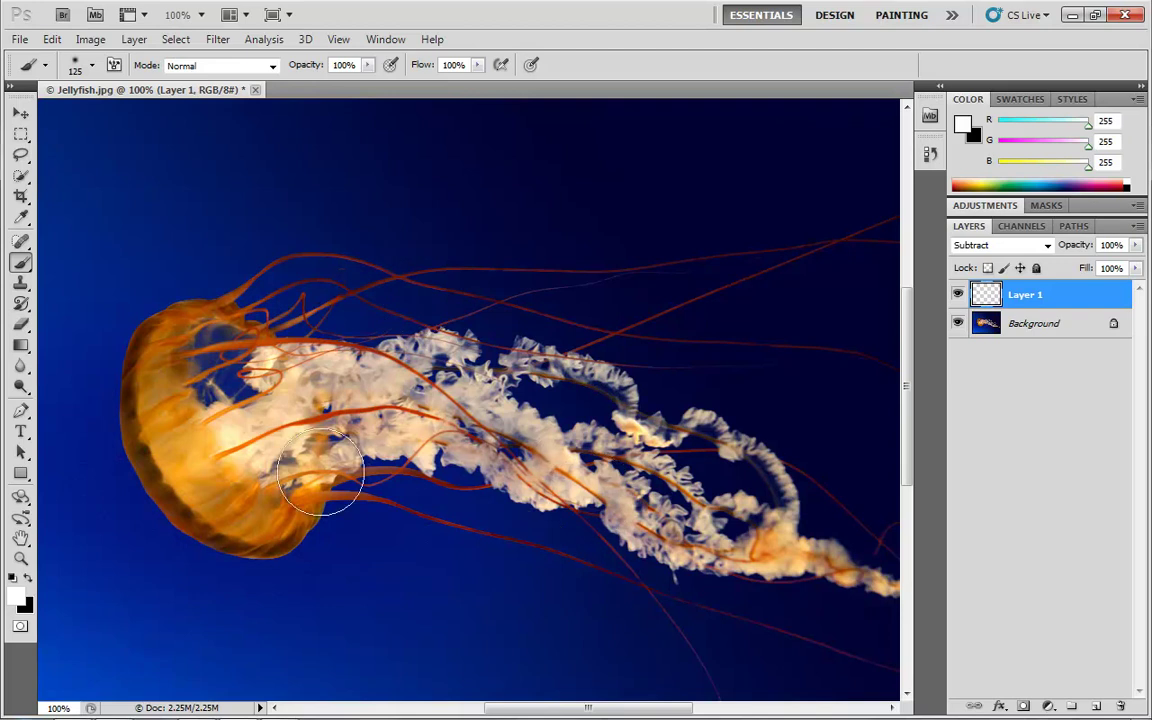
pyautogui.click(14, 596)
pyautogui.click(568, 353)
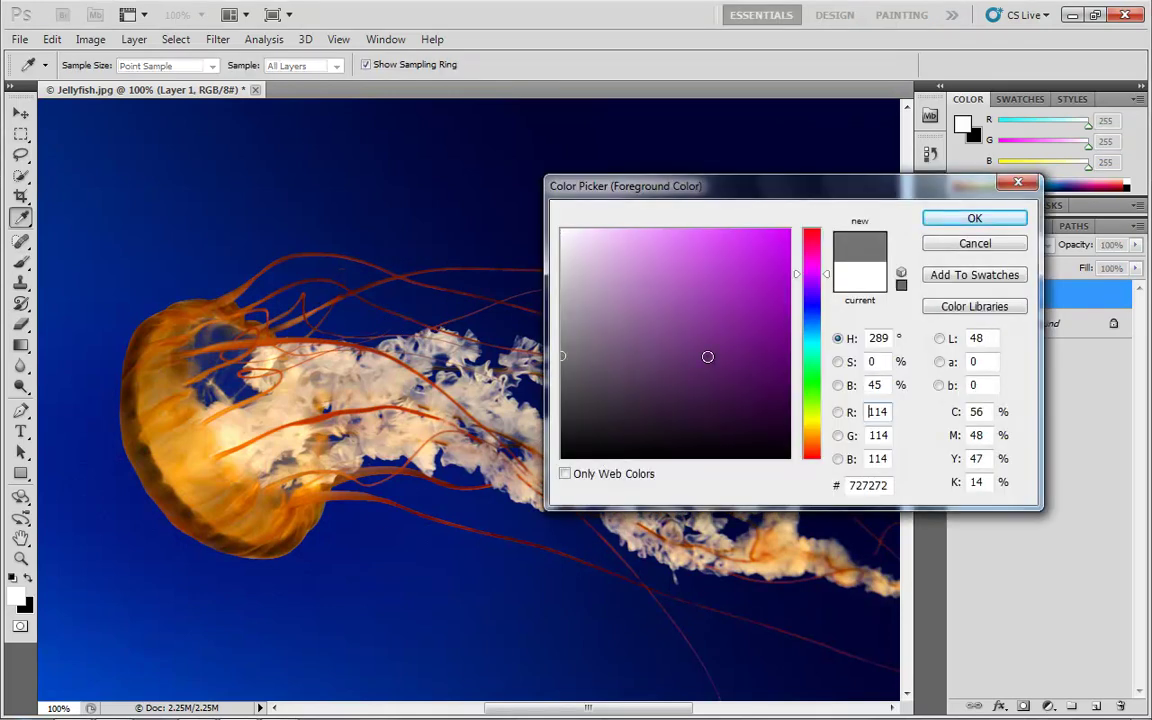
pyautogui.click(975, 218)
pyautogui.moveTo(610, 335)
pyautogui.mouseDown()
pyautogui.moveTo(237, 366)
pyautogui.moveTo(286, 434)
pyautogui.moveTo(527, 399)
pyautogui.moveTo(569, 453)
pyautogui.moveTo(283, 494)
pyautogui.moveTo(366, 530)
pyautogui.moveTo(732, 453)
pyautogui.moveTo(462, 558)
pyautogui.moveTo(661, 525)
pyautogui.mouseUp()
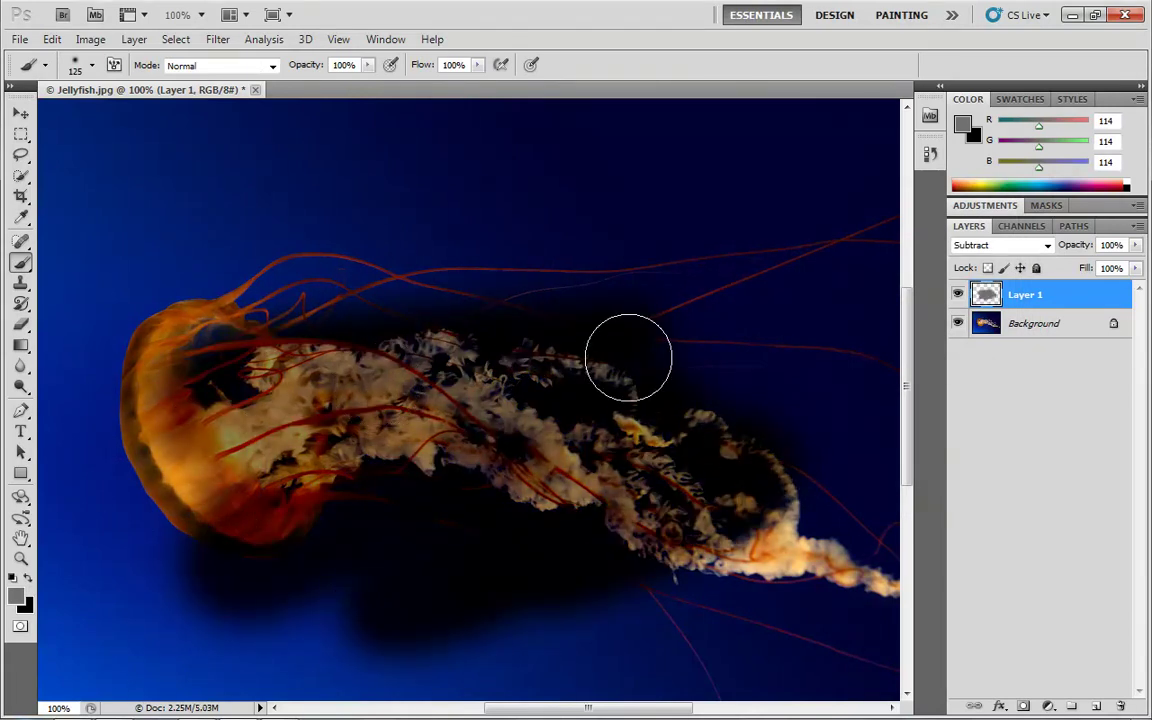
pyautogui.hotkey('ctrl', 'z')
# Step: Pick a deep blue foreground, paint over the tentacles in Subtract mode, and undo it
pyautogui.click(16, 596)
pyautogui.click(751, 337)
pyautogui.moveTo(811, 273); pyautogui.dragTo(811, 328)
pyautogui.click(768, 314)
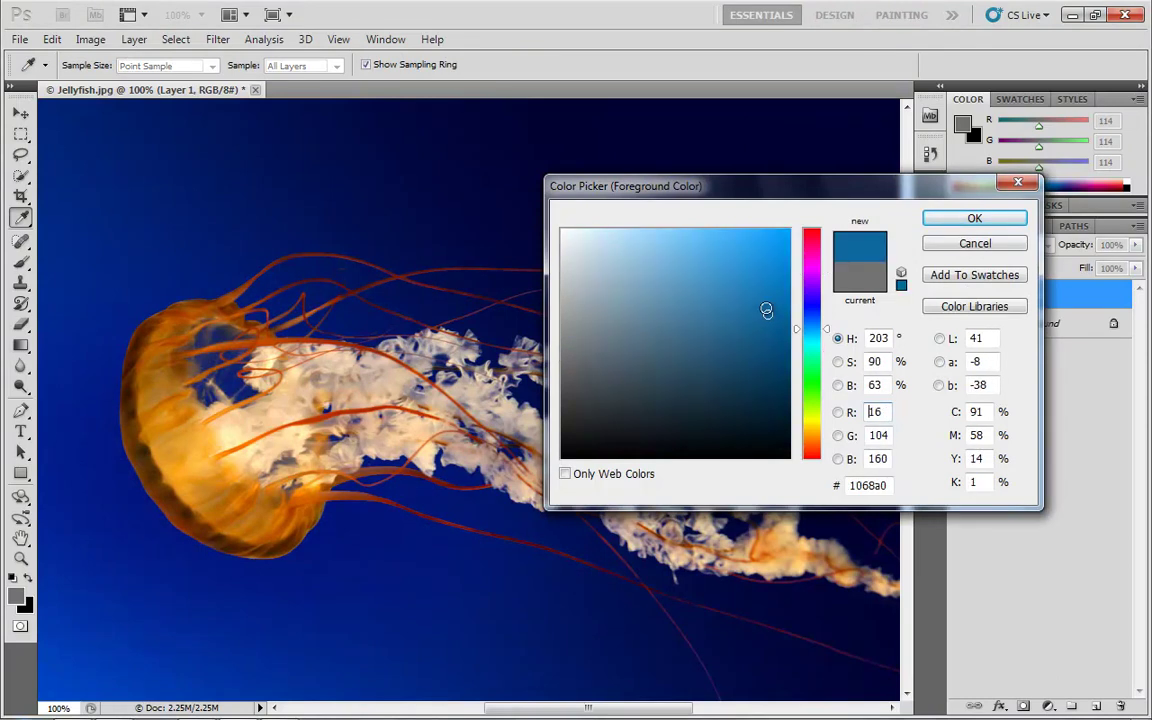
pyautogui.click(975, 218)
pyautogui.press('b')
pyautogui.moveTo(699, 388)
pyautogui.mouseDown()
pyautogui.moveTo(361, 522)
pyautogui.moveTo(540, 300)
pyautogui.moveTo(411, 270)
pyautogui.moveTo(267, 334)
pyautogui.moveTo(217, 530)
pyautogui.moveTo(764, 452)
pyautogui.moveTo(849, 532)
pyautogui.moveTo(586, 478)
pyautogui.moveTo(563, 370)
pyautogui.mouseUp()
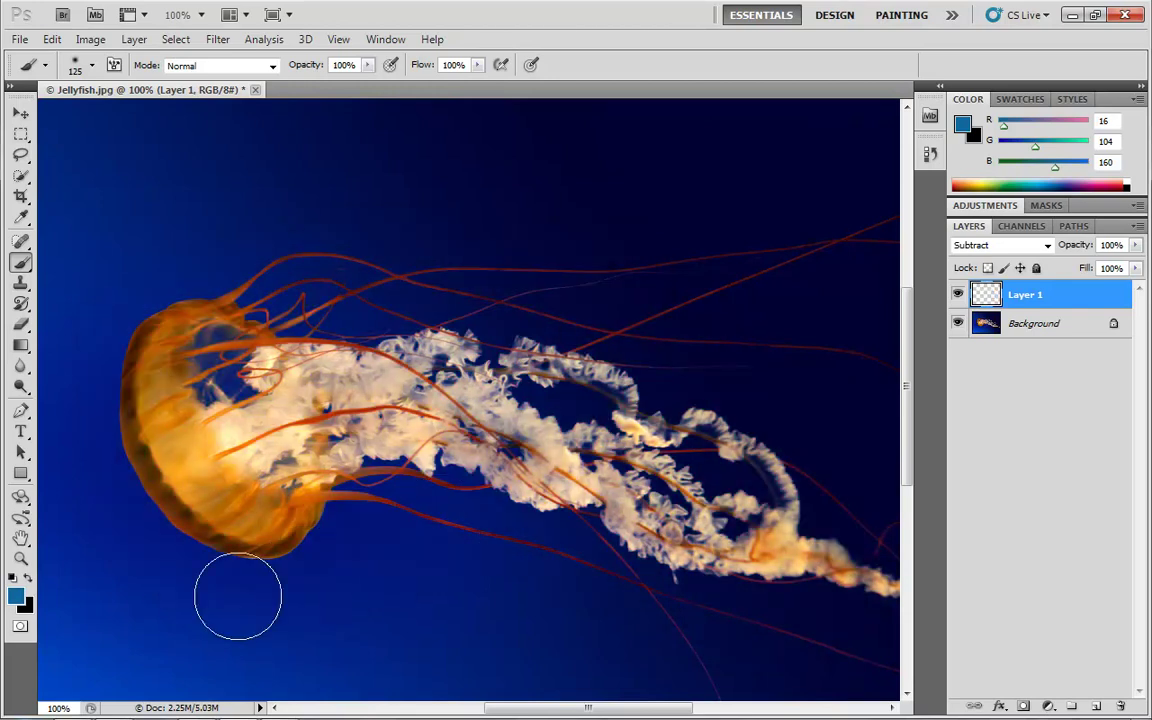
pyautogui.hotkey('ctrl', 'z')
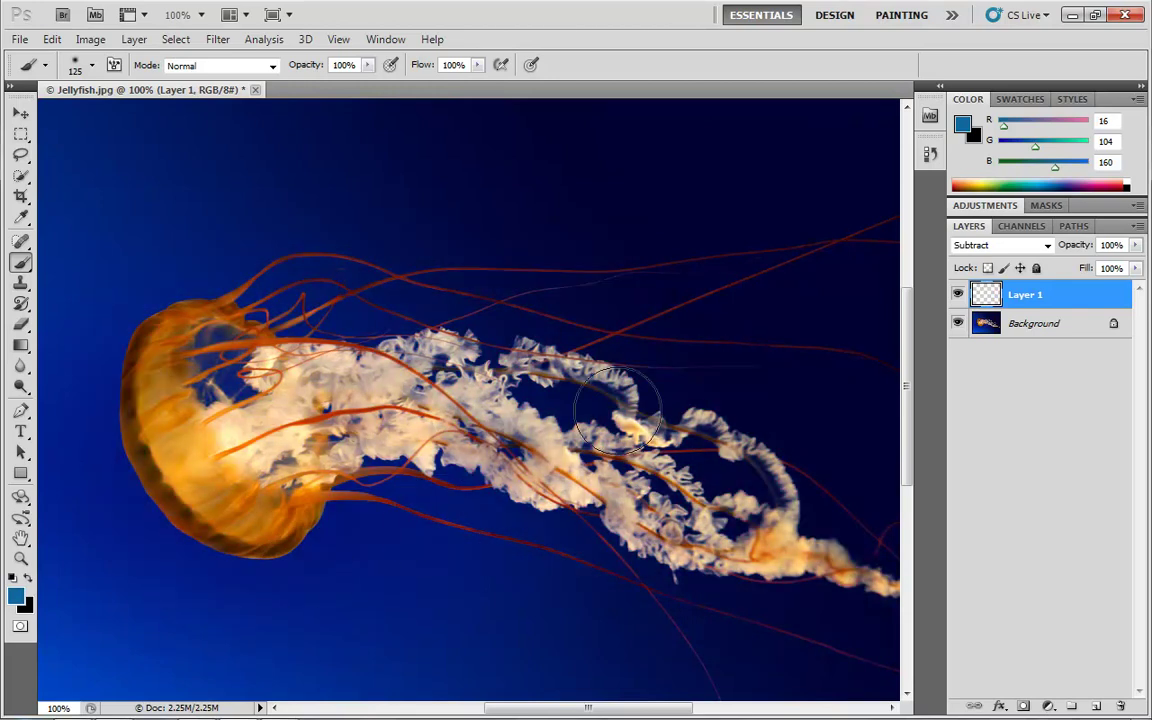
# Step: Switch Layer 1 to Divide, paint a light-blue test stroke across the lower water, and undo it
pyautogui.click(1049, 247)
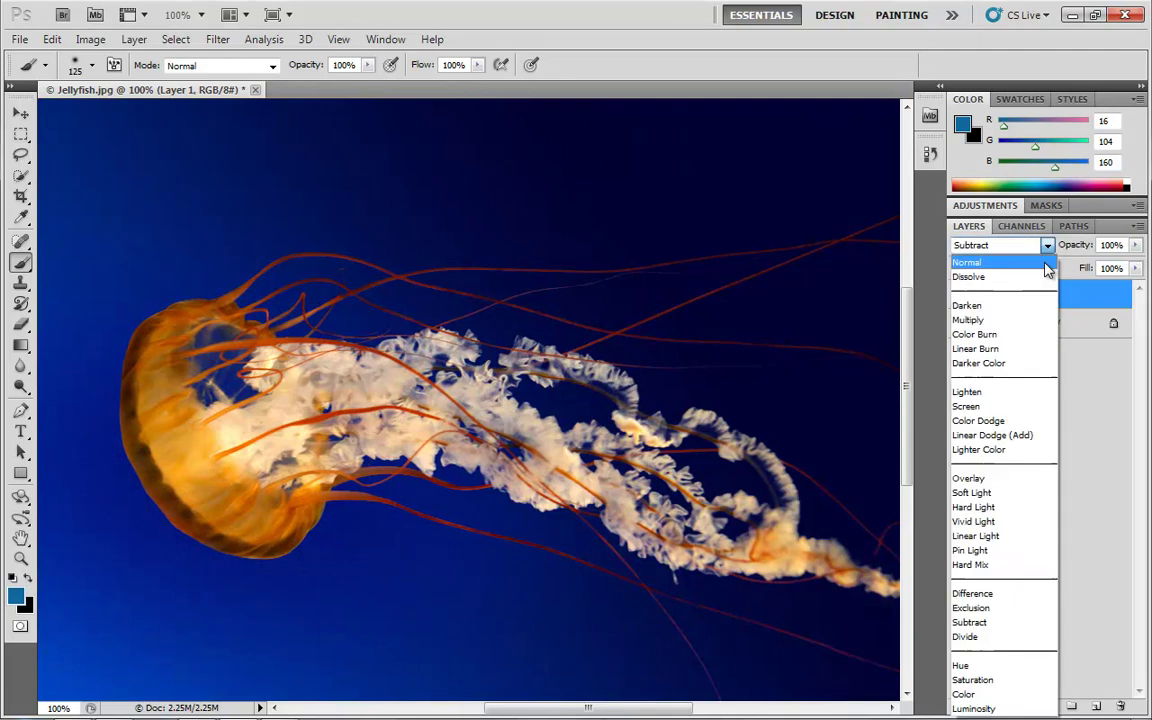
pyautogui.click(980, 638)
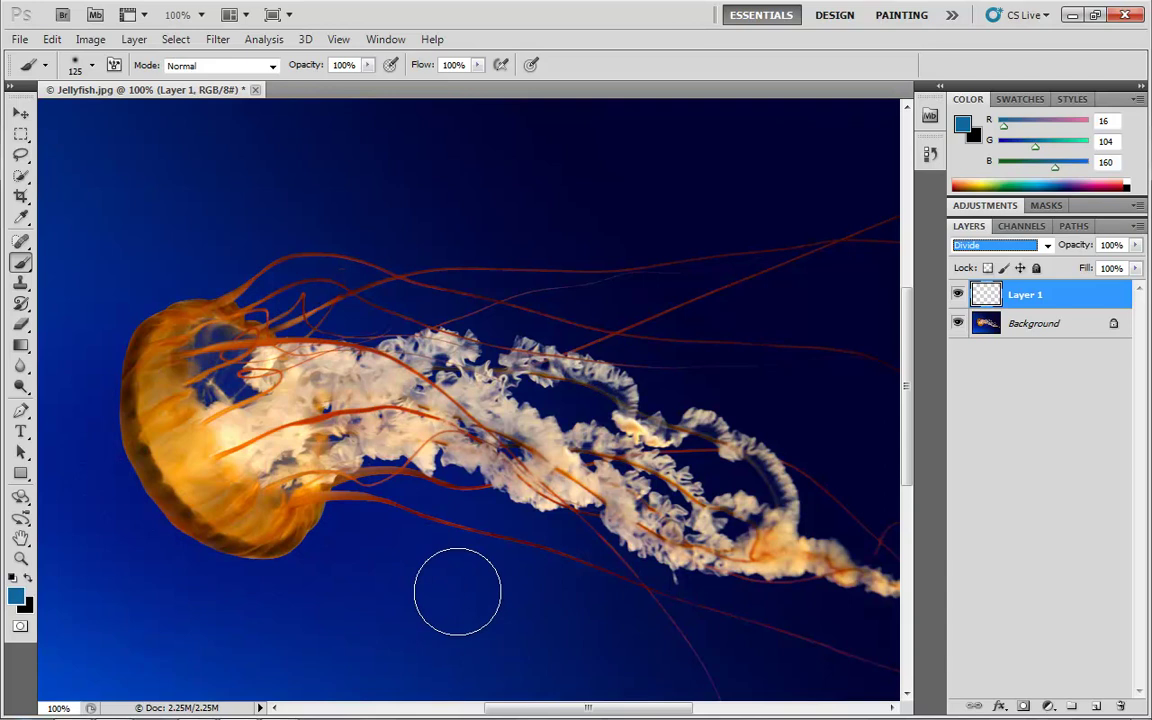
pyautogui.moveTo(501, 591)
pyautogui.mouseDown()
pyautogui.moveTo(395, 591)
pyautogui.moveTo(292, 611)
pyautogui.moveTo(481, 599)
pyautogui.moveTo(412, 570)
pyautogui.moveTo(272, 616)
pyautogui.moveTo(416, 579)
pyautogui.moveTo(404, 651)
pyautogui.moveTo(418, 630)
pyautogui.moveTo(258, 613)
pyautogui.moveTo(336, 651)
pyautogui.moveTo(261, 603)
pyautogui.moveTo(351, 629)
pyautogui.moveTo(337, 577)
pyautogui.moveTo(294, 636)
pyautogui.moveTo(365, 608)
pyautogui.mouseUp()
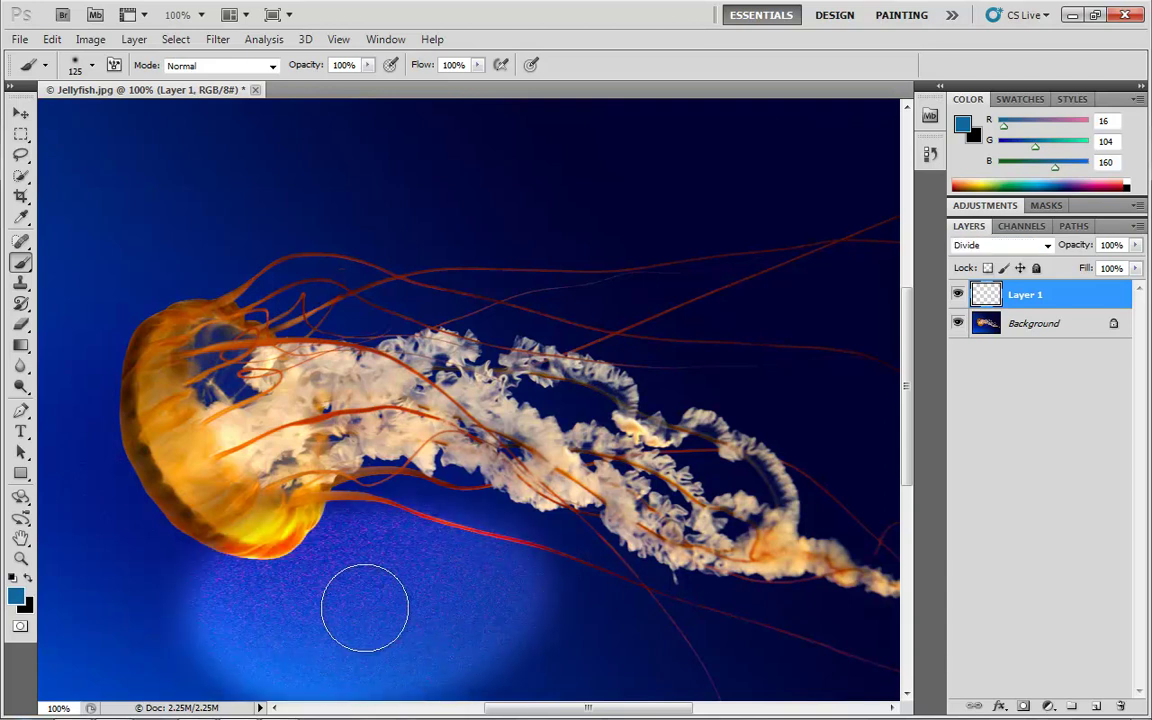
pyautogui.hotkey('ctrl', 'z')
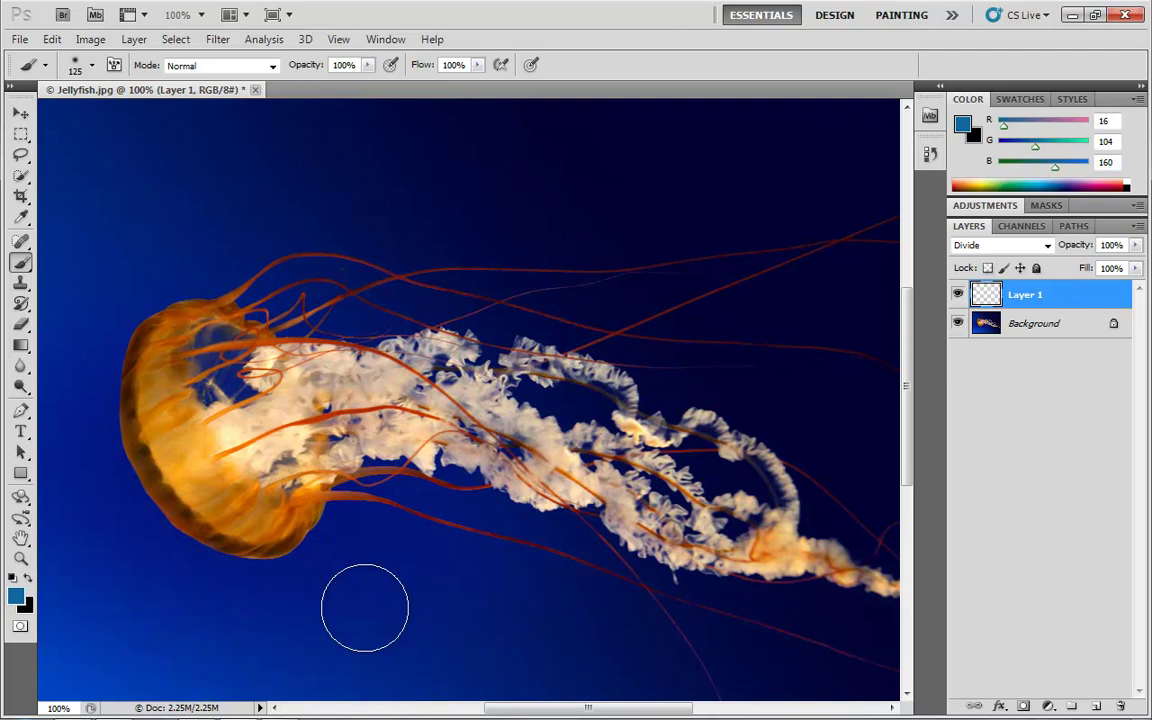
pyautogui.click(16, 596)
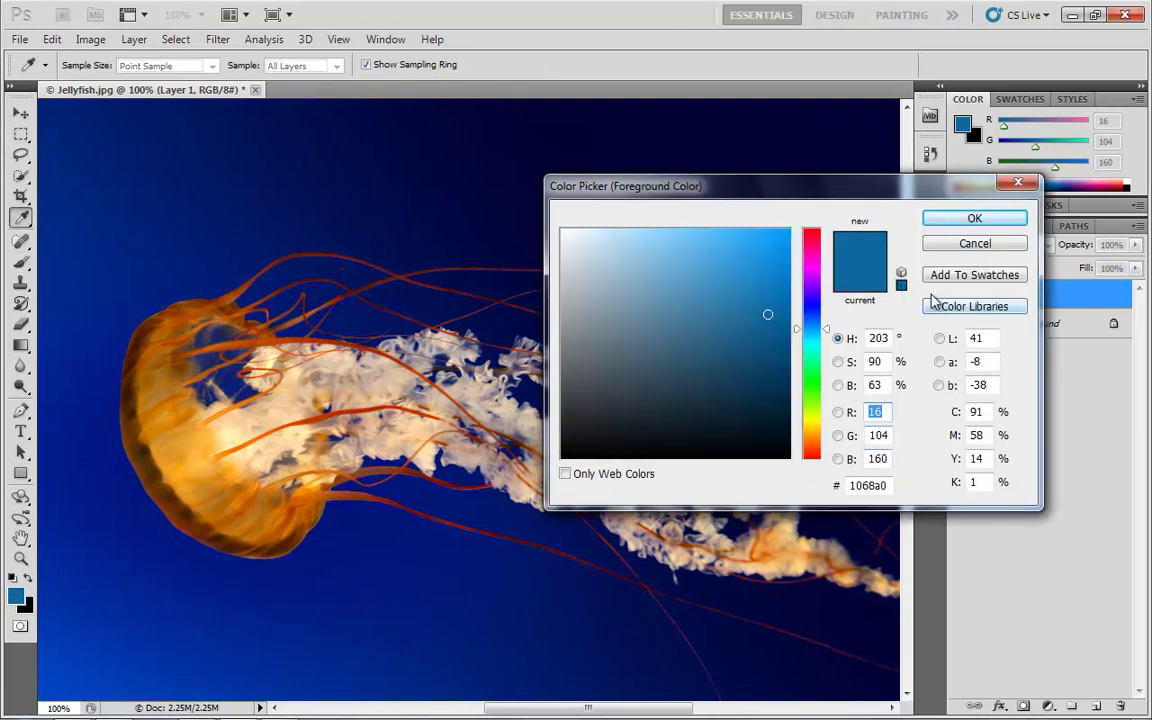
pyautogui.press('Return')
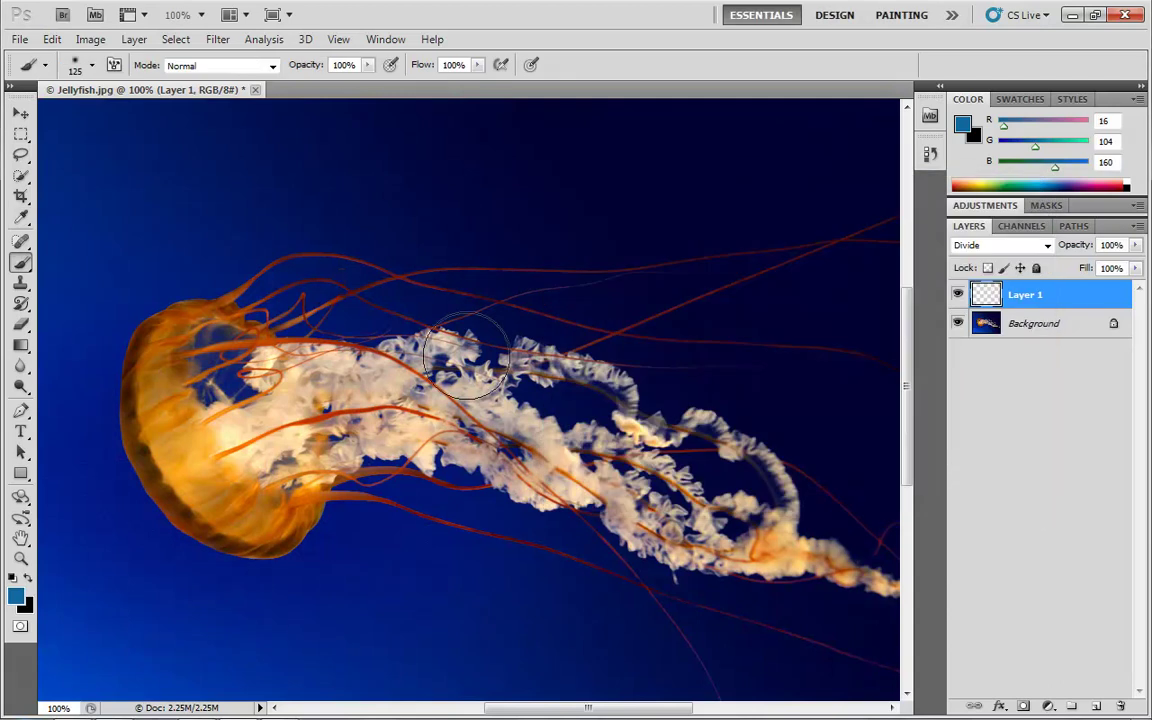
pyautogui.click(1052, 245)
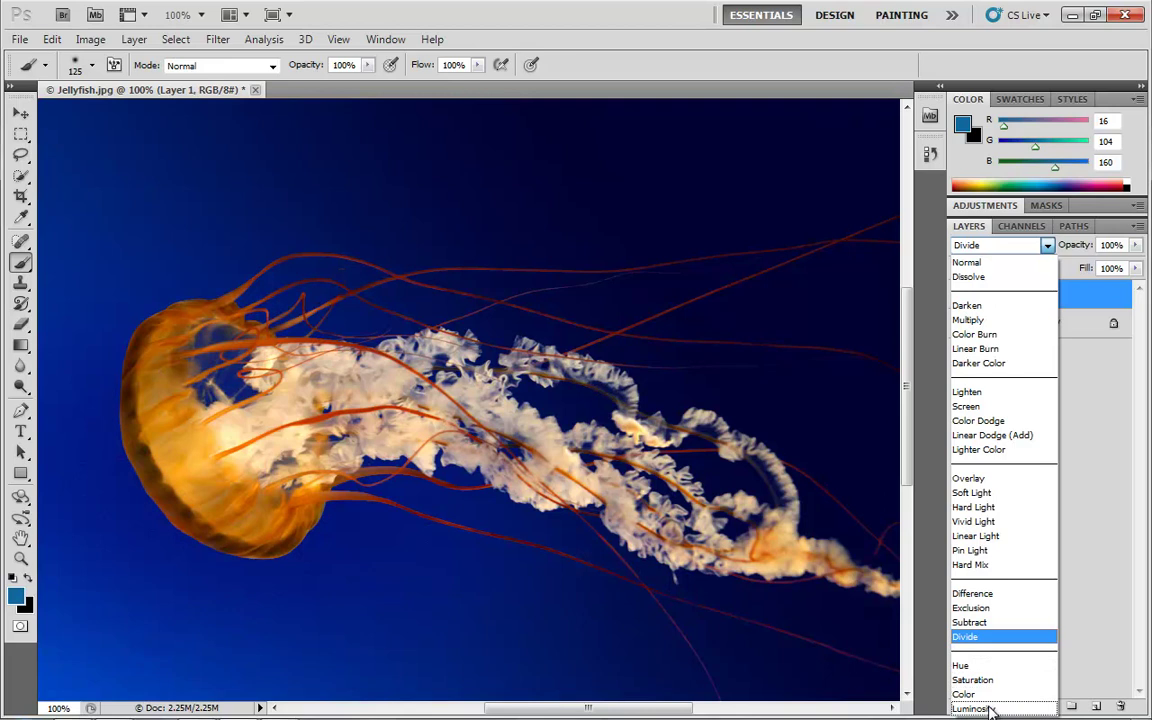
# Step: Preview Luminosity, then set Layer 1's blend mode to Hue
pyautogui.click(990, 709)
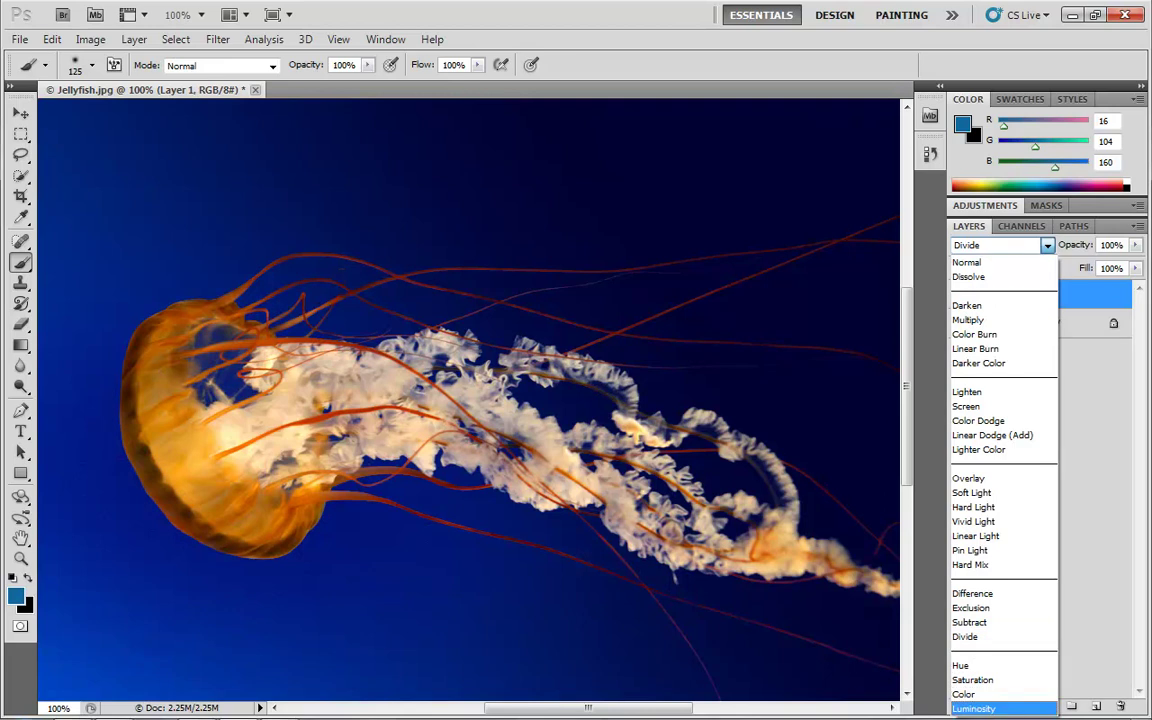
pyautogui.press('Escape')
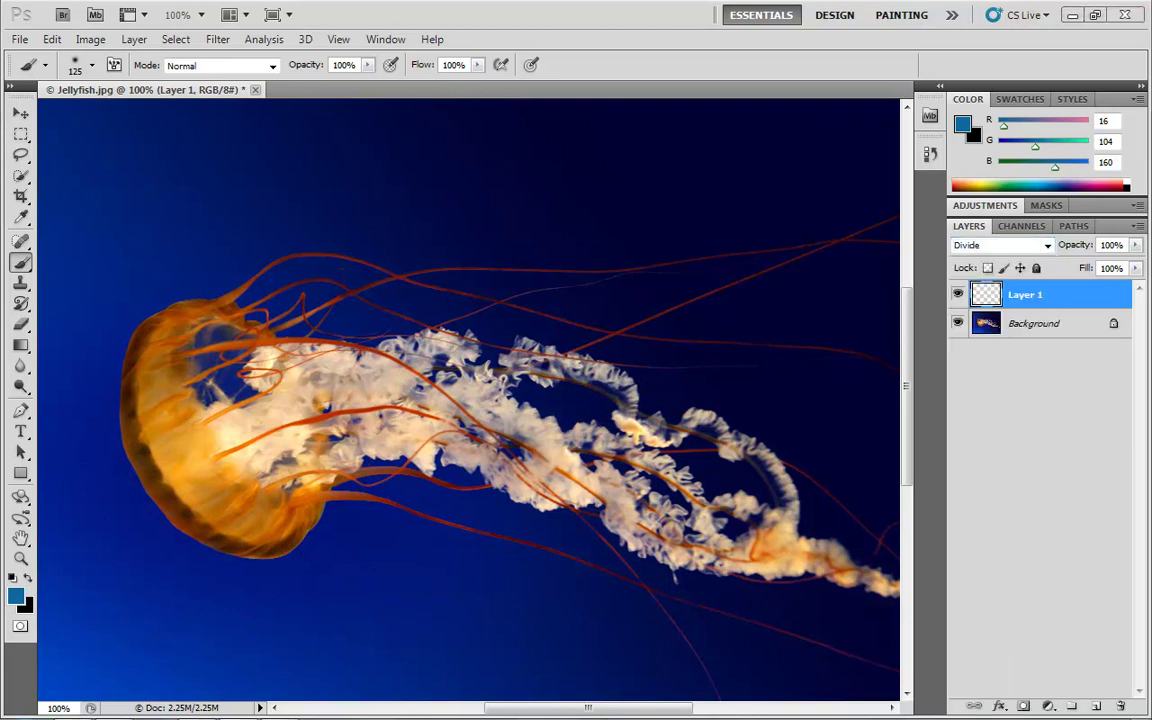
pyautogui.click(1048, 247)
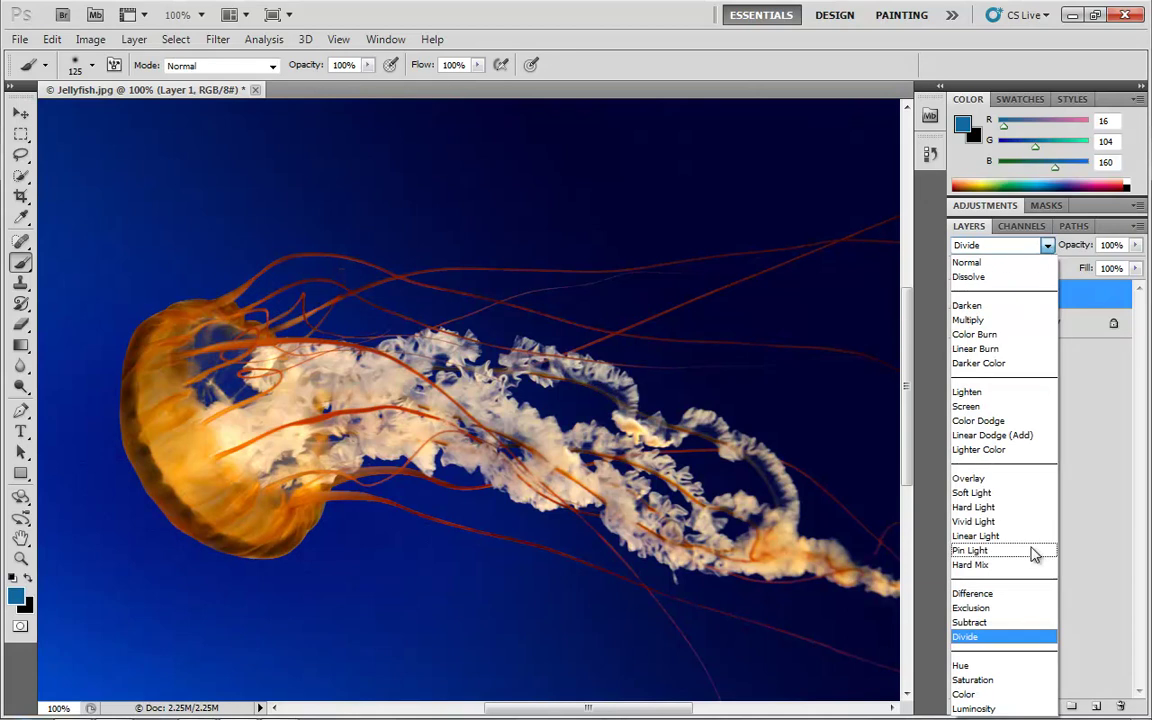
pyautogui.click(975, 668)
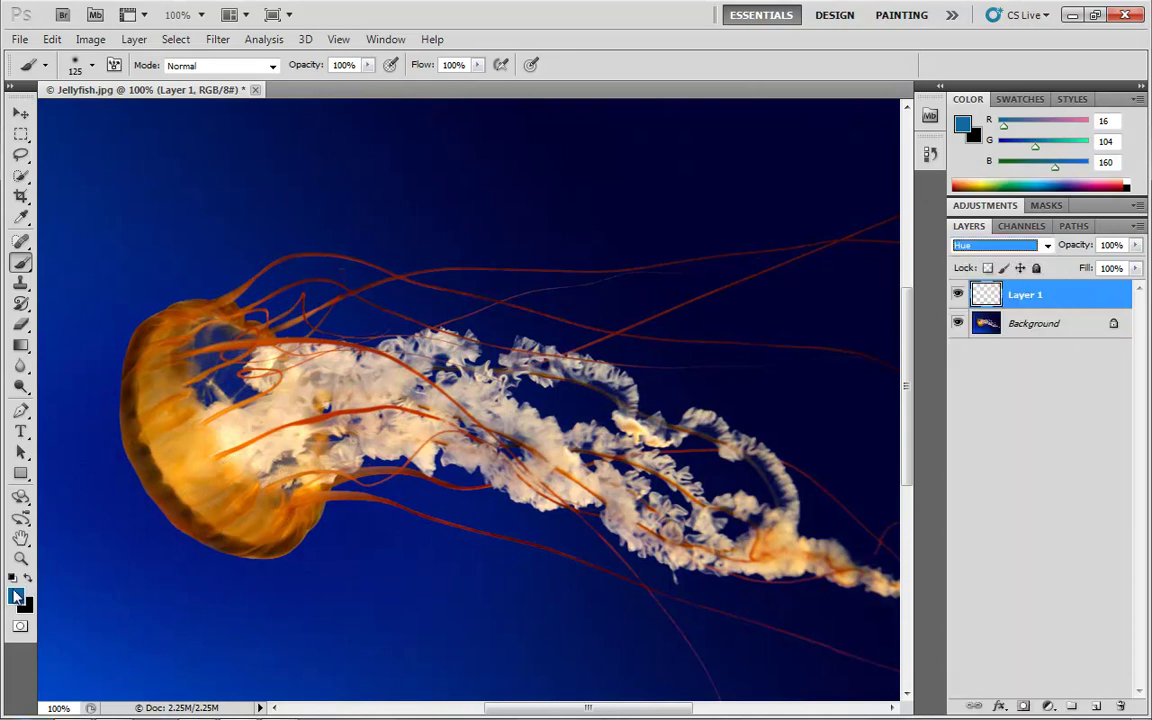
# Step: Set the foreground to pure red ff0000, paint a test stroke near the bottom, and undo it
pyautogui.click(16, 598)
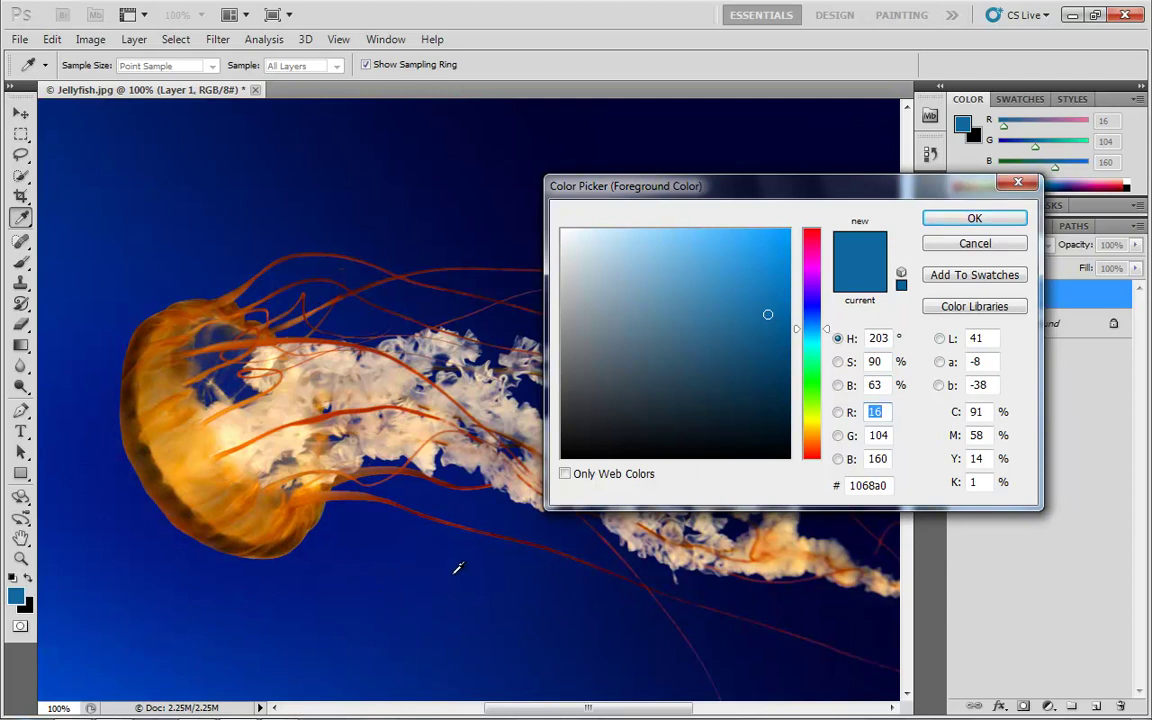
pyautogui.moveTo(812, 296); pyautogui.dragTo(812, 238)
pyautogui.click(812, 229)
pyautogui.click(790, 229)
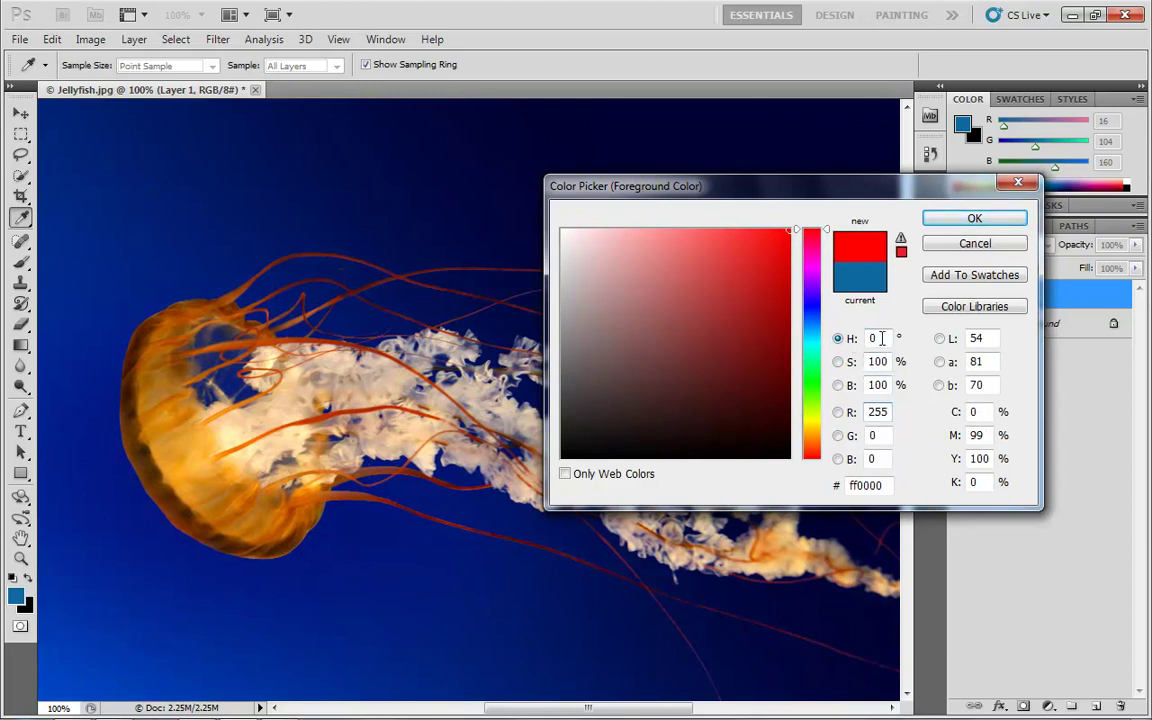
pyautogui.click(966, 222)
pyautogui.press('b')
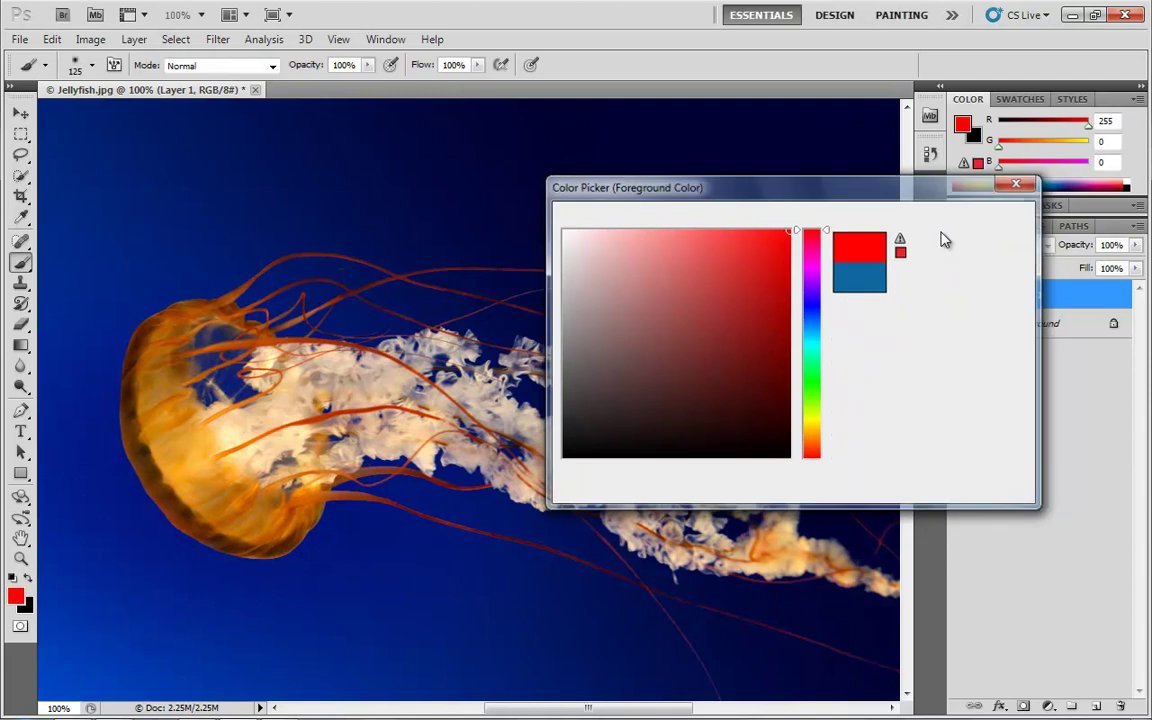
pyautogui.moveTo(542, 630)
pyautogui.mouseDown()
pyautogui.moveTo(91, 649)
pyautogui.moveTo(176, 663)
pyautogui.moveTo(527, 646)
pyautogui.moveTo(830, 656)
pyautogui.moveTo(553, 671)
pyautogui.moveTo(451, 613)
pyautogui.moveTo(105, 606)
pyautogui.moveTo(191, 646)
pyautogui.moveTo(186, 634)
pyautogui.moveTo(332, 579)
pyautogui.moveTo(221, 575)
pyautogui.moveTo(323, 506)
pyautogui.moveTo(165, 502)
pyautogui.moveTo(305, 418)
pyautogui.moveTo(296, 371)
pyautogui.moveTo(209, 323)
pyautogui.moveTo(162, 276)
pyautogui.moveTo(545, 388)
pyautogui.moveTo(620, 553)
pyautogui.moveTo(777, 572)
pyautogui.moveTo(890, 550)
pyautogui.moveTo(860, 624)
pyautogui.moveTo(935, 574)
pyautogui.moveTo(543, 520)
pyautogui.moveTo(813, 461)
pyautogui.moveTo(581, 397)
pyautogui.moveTo(734, 359)
pyautogui.moveTo(467, 291)
pyautogui.moveTo(638, 270)
pyautogui.moveTo(624, 271)
pyautogui.moveTo(709, 400)
pyautogui.moveTo(725, 454)
pyautogui.moveTo(497, 474)
pyautogui.moveTo(248, 409)
pyautogui.moveTo(96, 464)
pyautogui.moveTo(116, 624)
pyautogui.moveTo(219, 448)
pyautogui.moveTo(462, 397)
pyautogui.moveTo(488, 381)
pyautogui.moveTo(698, 392)
pyautogui.mouseUp()
pyautogui.hotkey('ctrl', 'z')
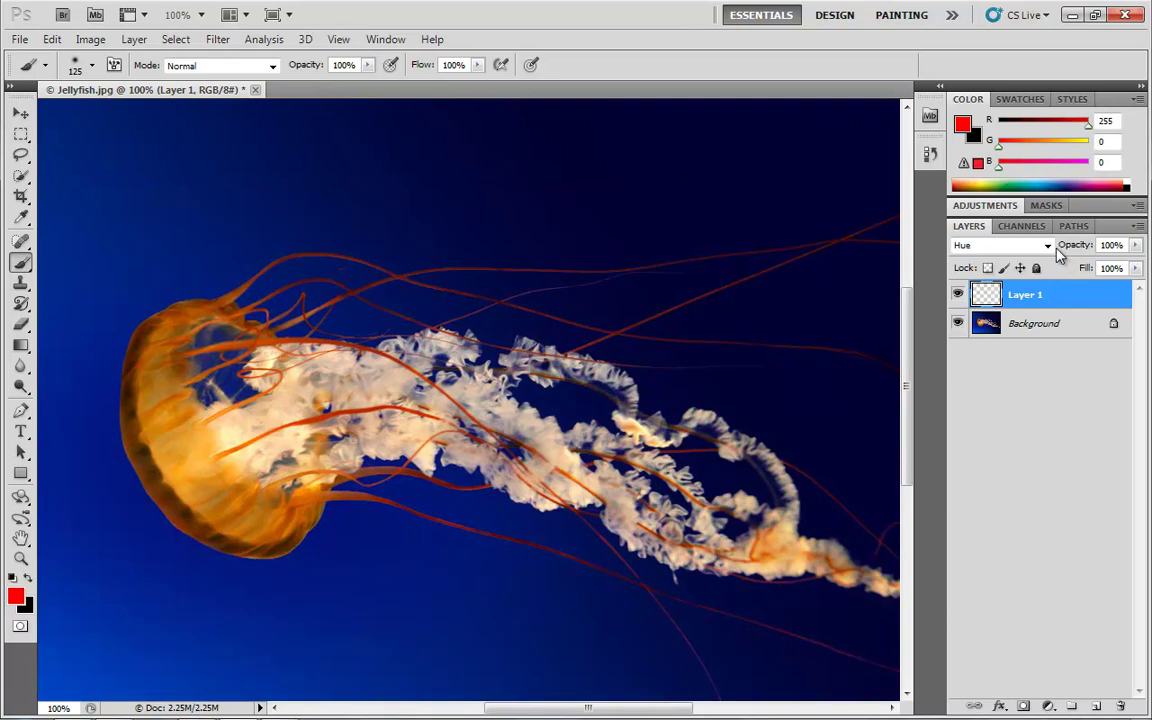
# Step: Set Layer 1 to Saturation, paint red strokes across bell and tentacles, and undo them
pyautogui.click(1047, 245)
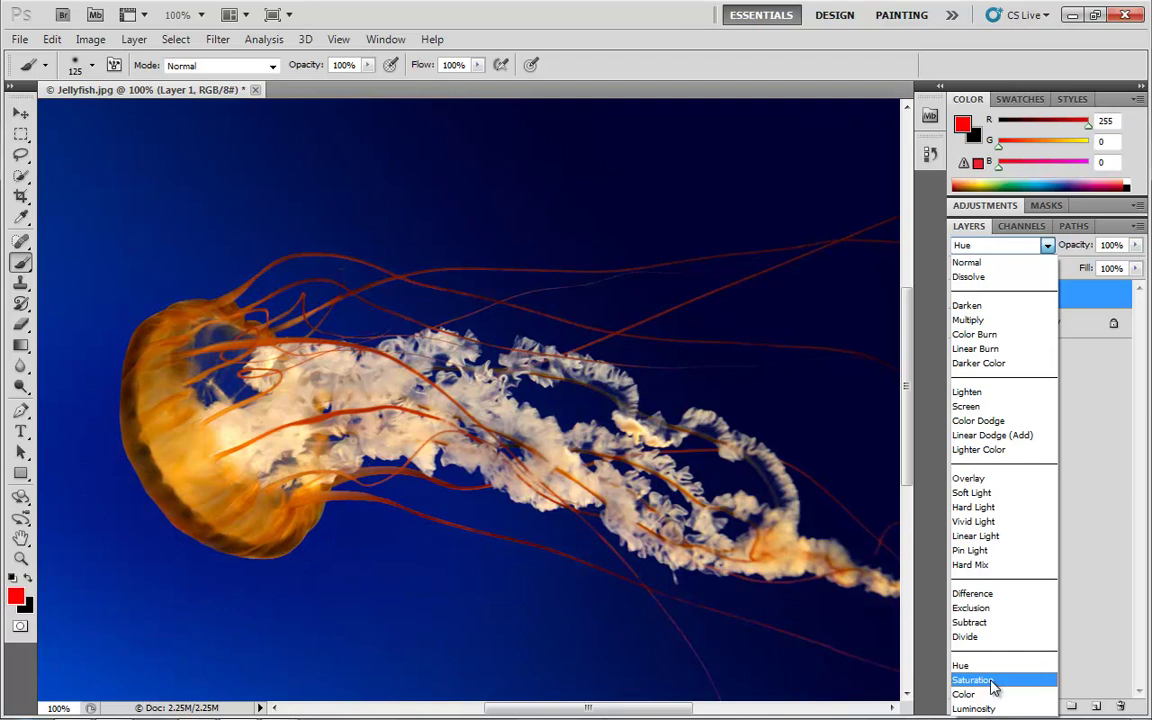
pyautogui.click(992, 685)
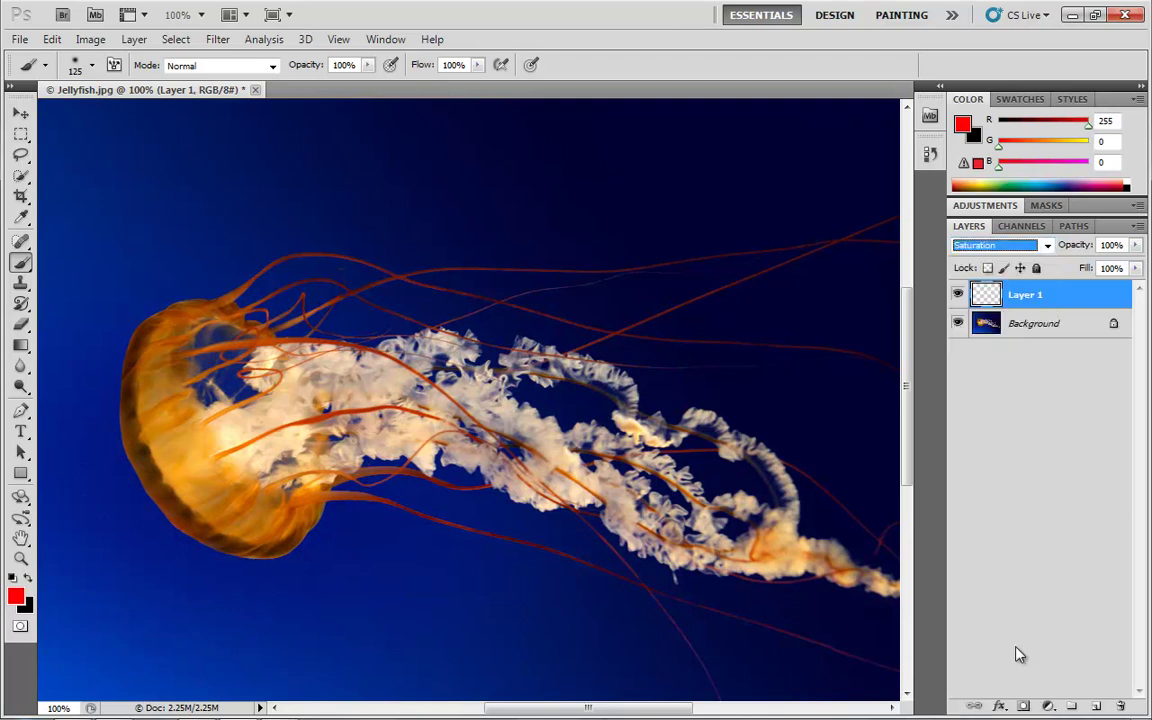
pyautogui.click(15, 597)
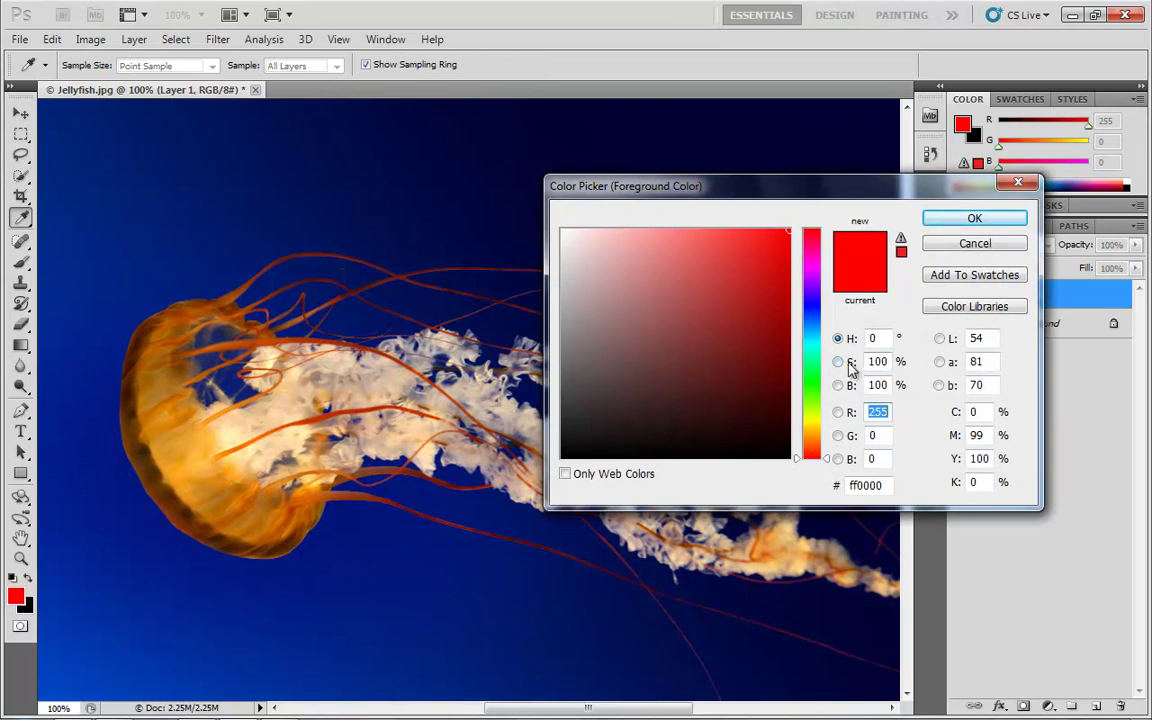
pyautogui.click(958, 220)
pyautogui.moveTo(663, 591)
pyautogui.mouseDown()
pyautogui.moveTo(800, 607)
pyautogui.moveTo(779, 609)
pyautogui.mouseUp()
pyautogui.moveTo(254, 611)
pyautogui.mouseDown()
pyautogui.moveTo(264, 488)
pyautogui.moveTo(207, 331)
pyautogui.moveTo(170, 455)
pyautogui.moveTo(396, 366)
pyautogui.moveTo(491, 376)
pyautogui.moveTo(358, 473)
pyautogui.moveTo(582, 413)
pyautogui.moveTo(497, 491)
pyautogui.moveTo(729, 441)
pyautogui.moveTo(843, 501)
pyautogui.moveTo(866, 547)
pyautogui.moveTo(872, 607)
pyautogui.moveTo(731, 527)
pyautogui.mouseUp()
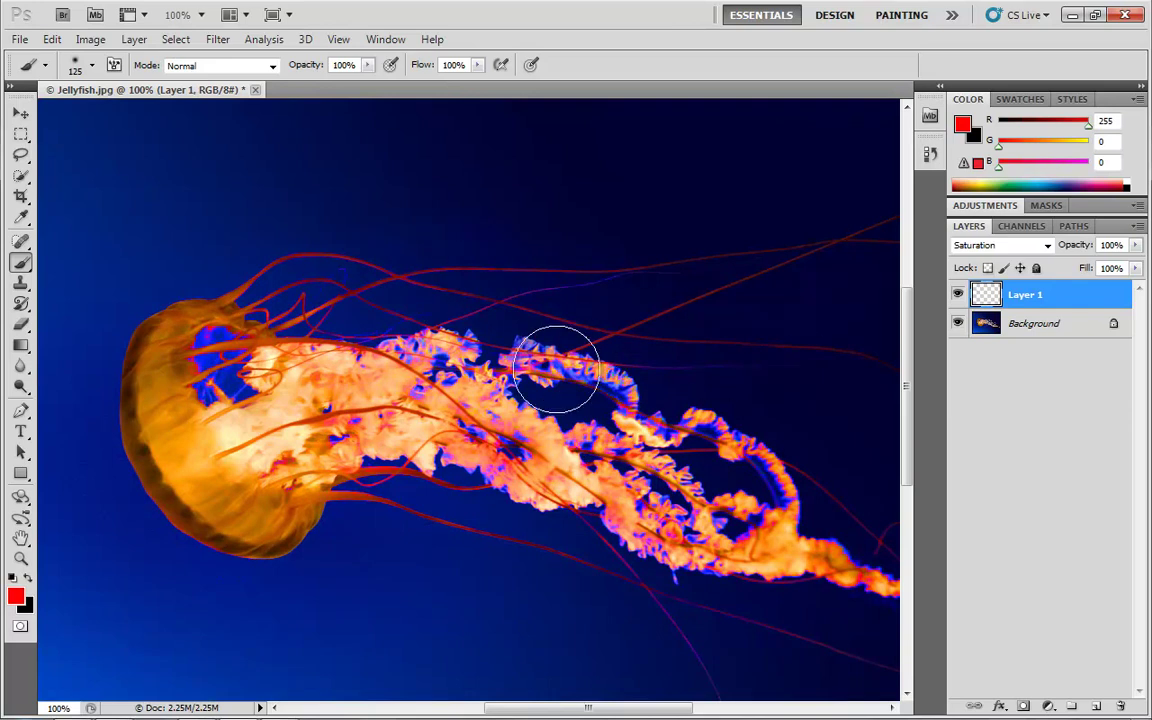
pyautogui.hotkey('ctrl', 'z')
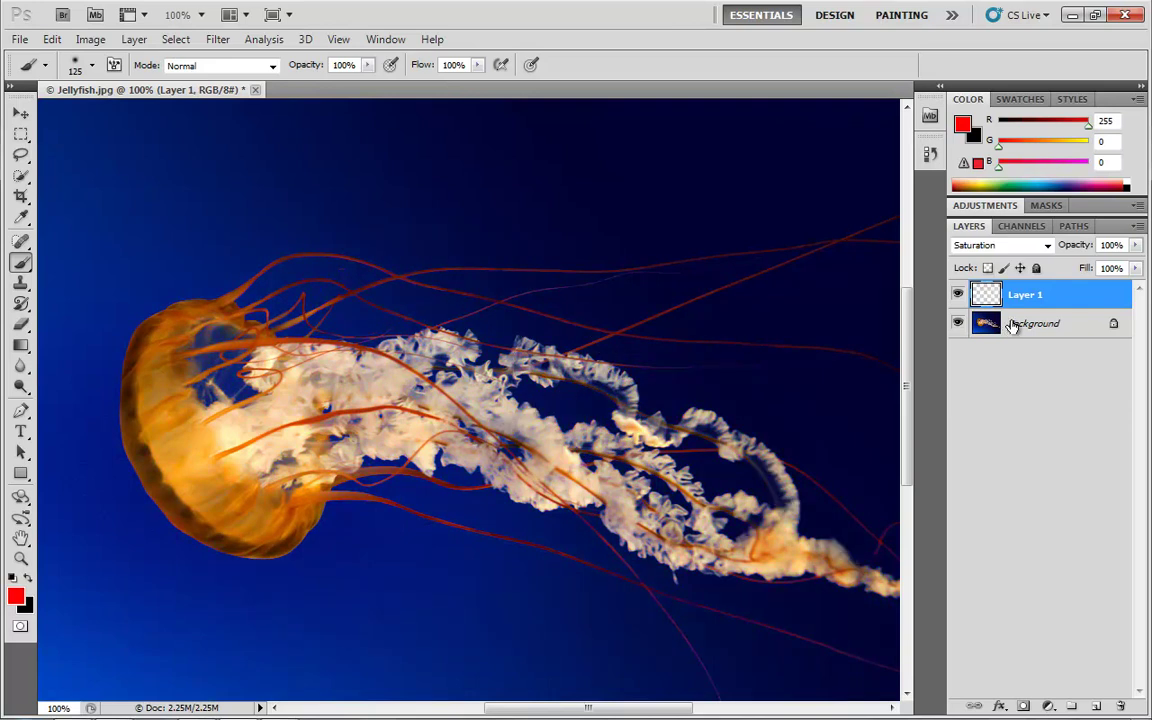
# Step: Keep Saturation mode and set the foreground to dark greyish-blue 39466c sampled from the photo
pyautogui.click(1047, 246)
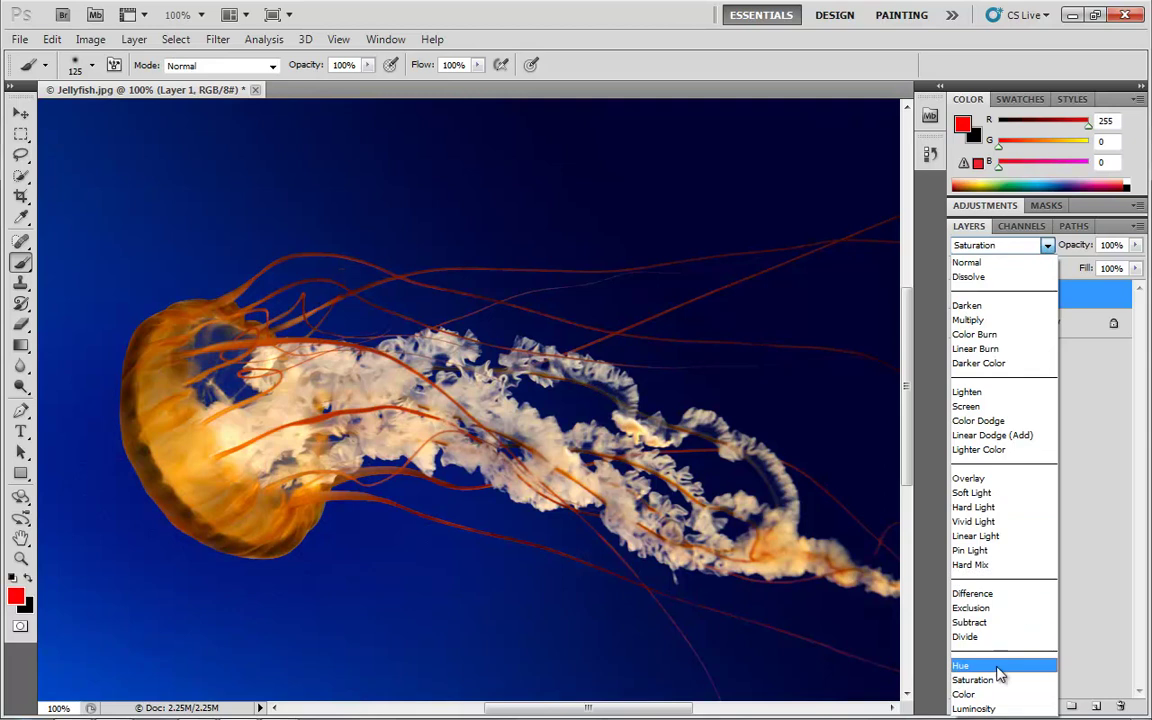
pyautogui.click(985, 681)
pyautogui.click(22, 602)
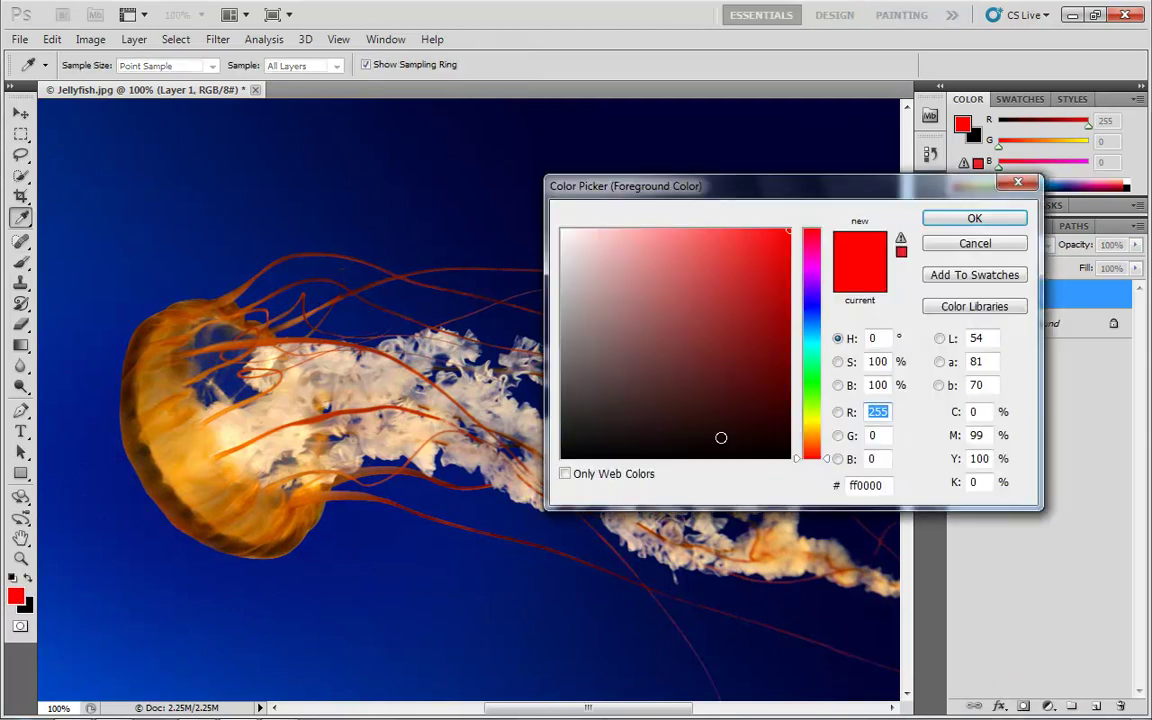
pyautogui.moveTo(643, 401); pyautogui.dragTo(540, 370)
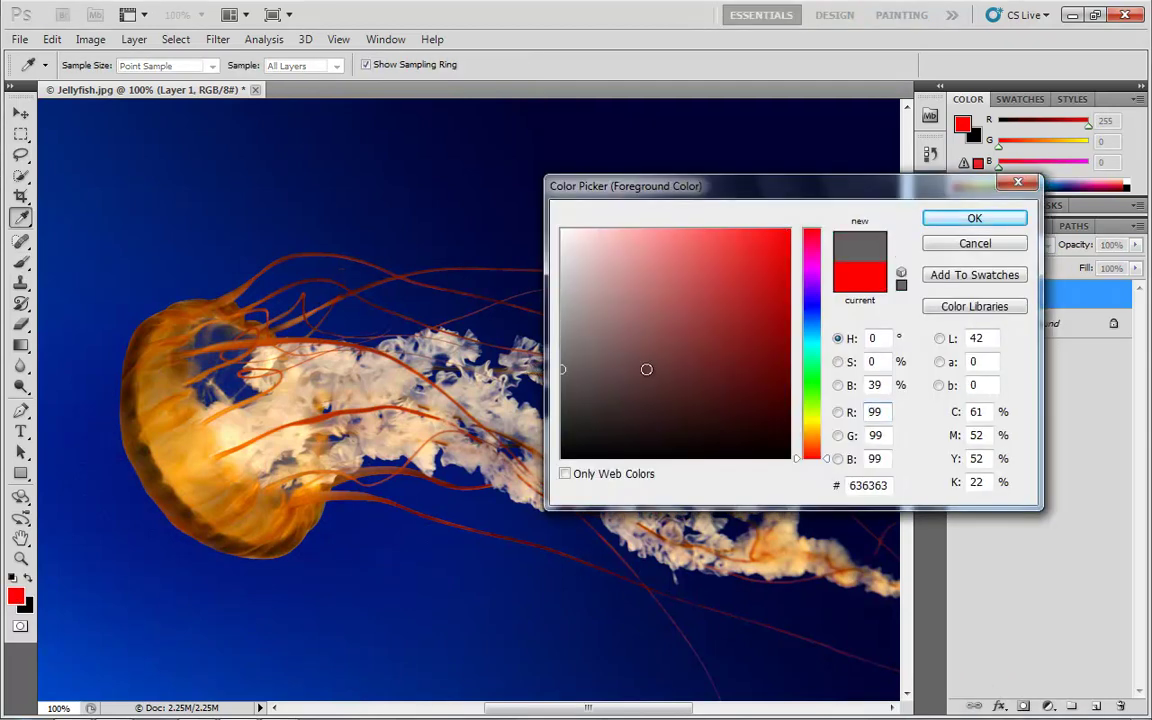
pyautogui.moveTo(722, 368)
pyautogui.mouseDown()
pyautogui.moveTo(676, 381)
pyautogui.moveTo(784, 368)
pyautogui.moveTo(556, 362)
pyautogui.moveTo(727, 364)
pyautogui.moveTo(677, 364)
pyautogui.mouseUp()
pyautogui.click(495, 628)
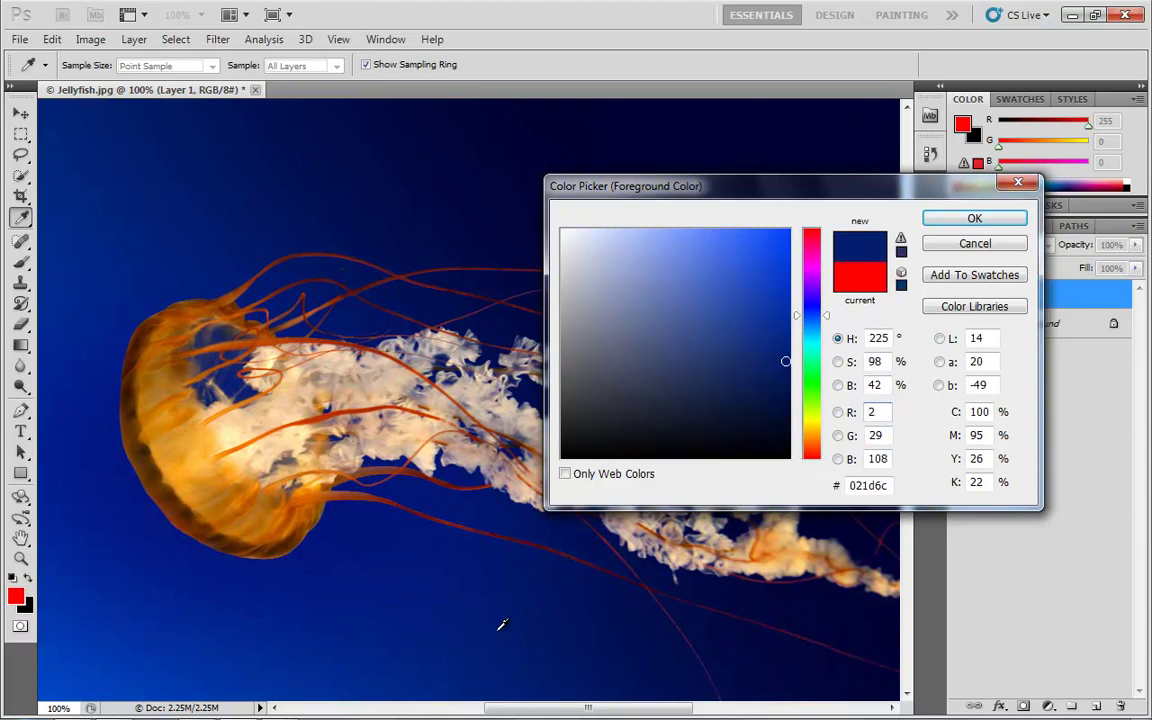
pyautogui.click(684, 365)
pyautogui.click(669, 361)
pyautogui.click(974, 218)
# Step: Paint the greyish-blue over the lower water and the jellyfish's bell, then undo it
pyautogui.press('b')
pyautogui.moveTo(216, 636)
pyautogui.mouseDown()
pyautogui.moveTo(509, 620)
pyautogui.moveTo(223, 632)
pyautogui.moveTo(554, 638)
pyautogui.moveTo(392, 669)
pyautogui.moveTo(480, 665)
pyautogui.moveTo(186, 671)
pyautogui.mouseUp()
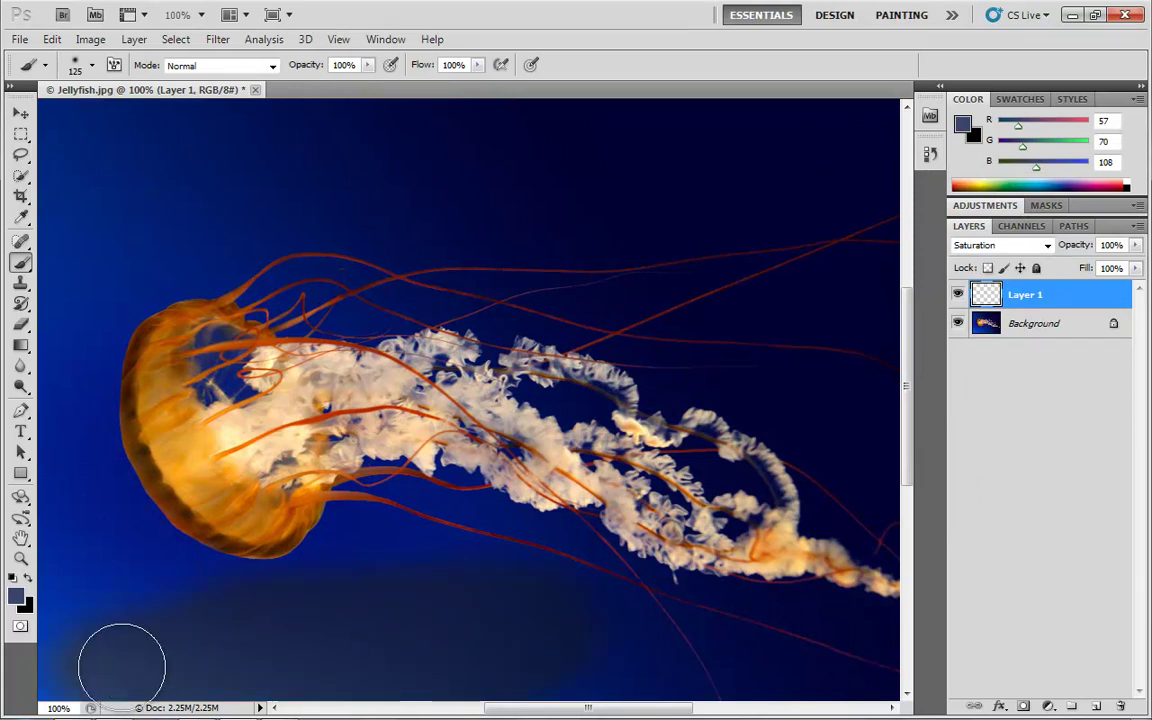
pyautogui.moveTo(129, 566)
pyautogui.mouseDown()
pyautogui.moveTo(222, 536)
pyautogui.moveTo(201, 456)
pyautogui.moveTo(254, 409)
pyautogui.moveTo(410, 405)
pyautogui.mouseUp()
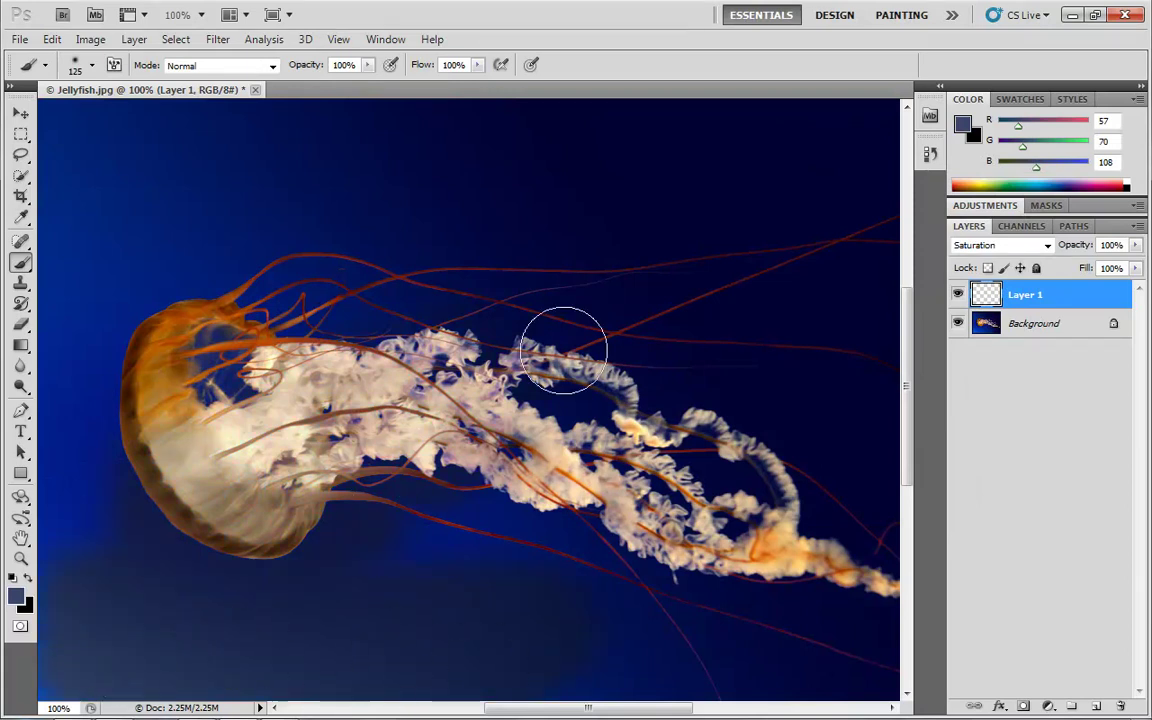
pyautogui.hotkey('ctrl', 'z')
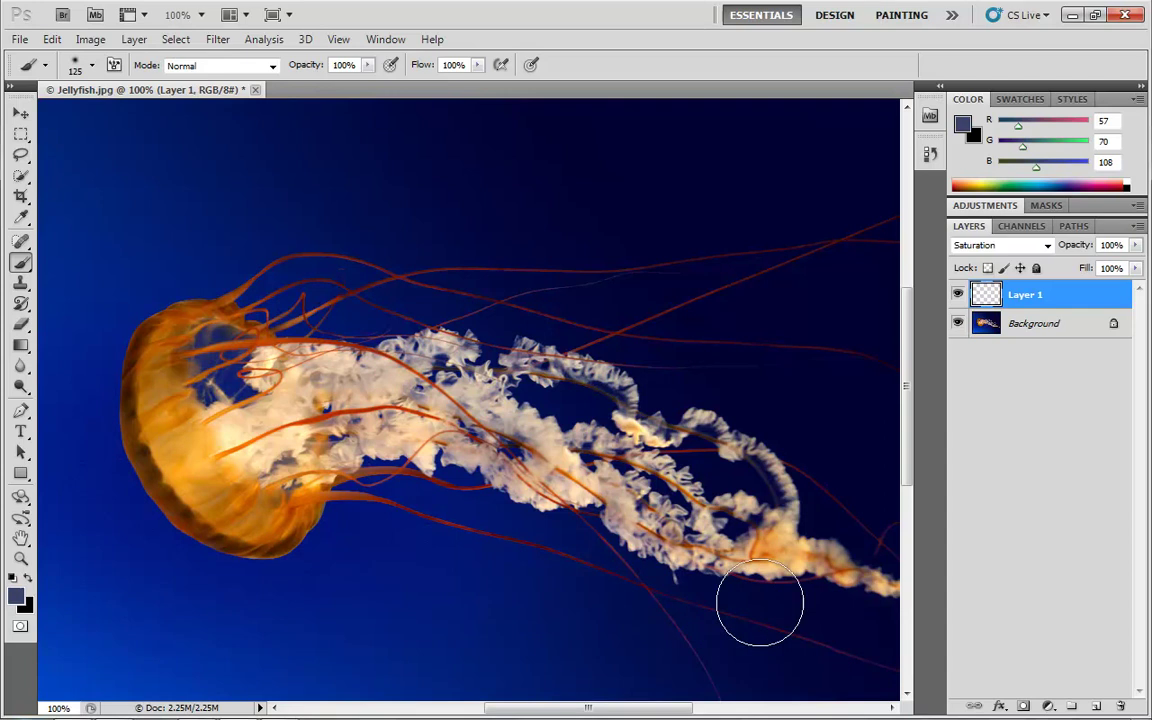
# Step: Set Layer 1's blend mode to Color and confirm the current foreground colour
pyautogui.click(1040, 245)
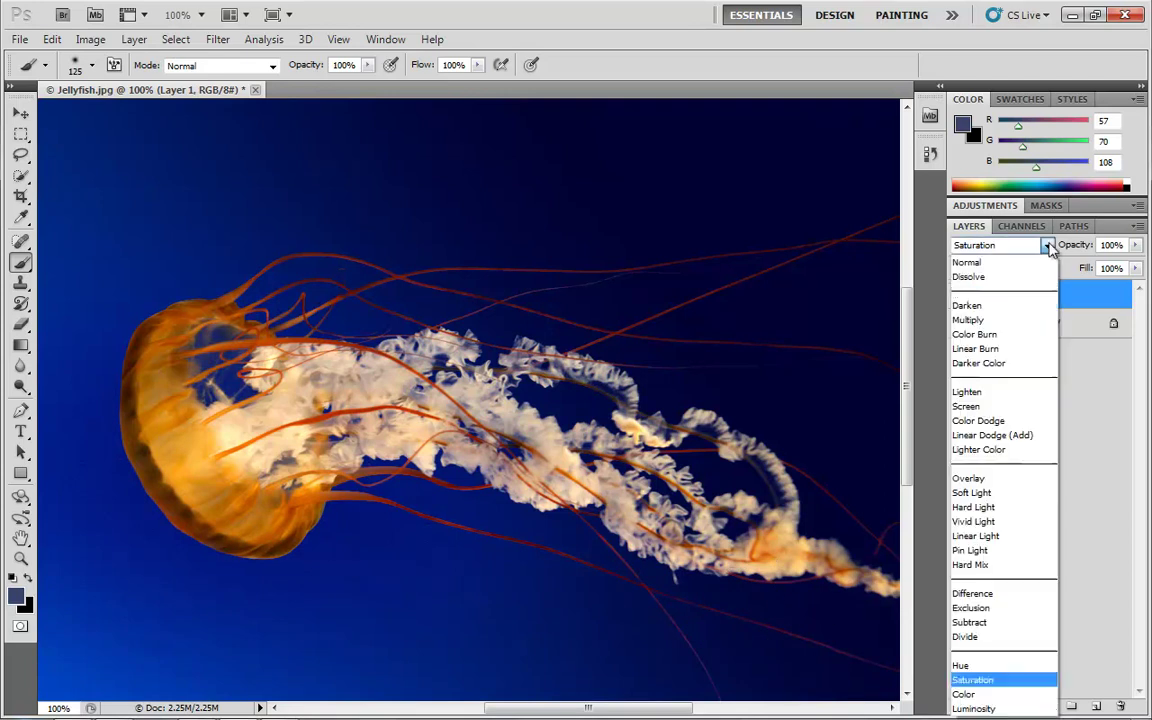
pyautogui.click(983, 696)
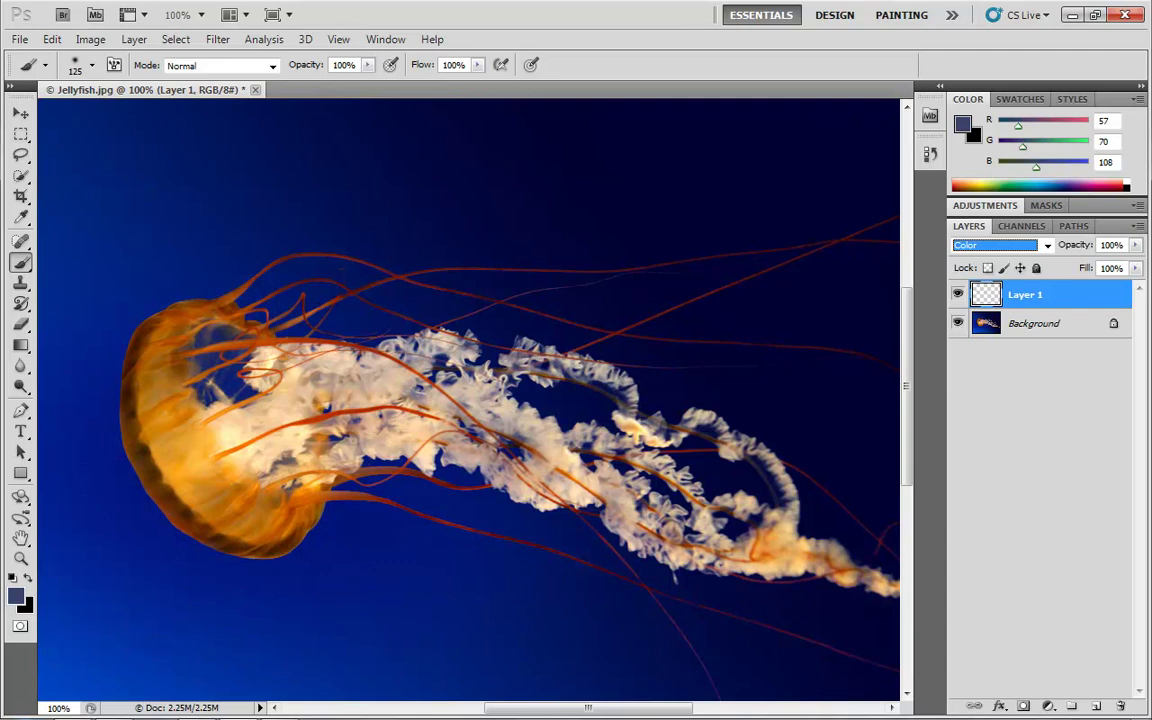
pyautogui.click(985, 246)
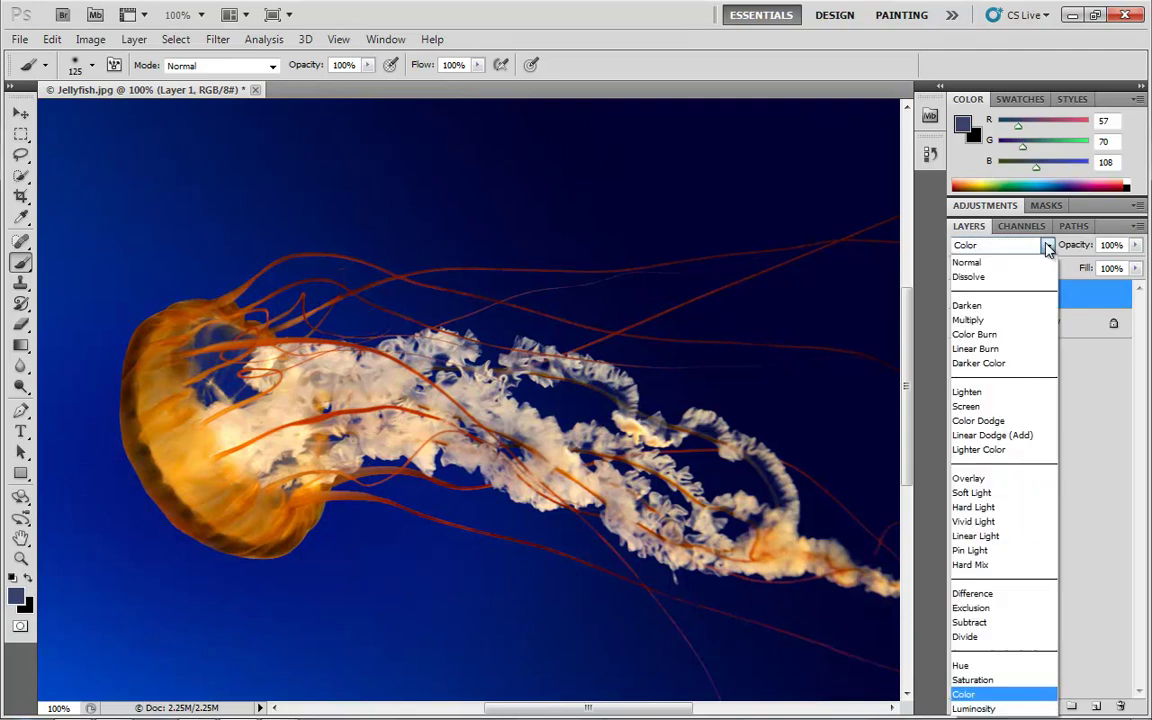
pyautogui.click(20, 594)
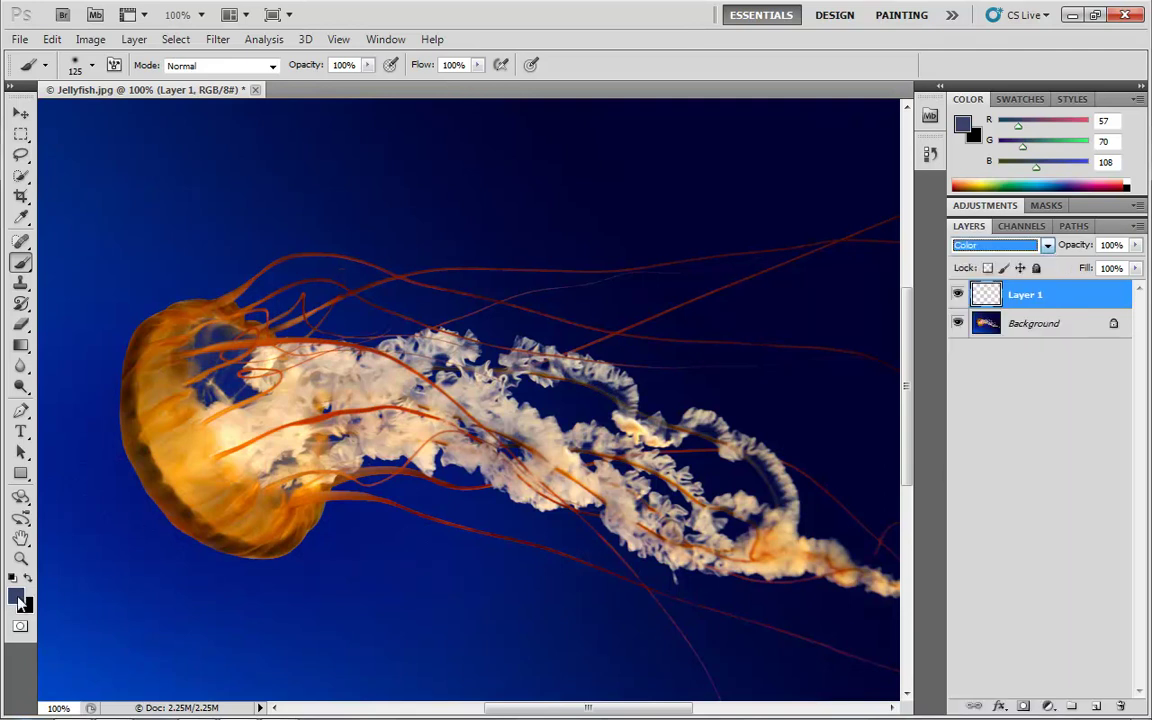
pyautogui.click(16, 596)
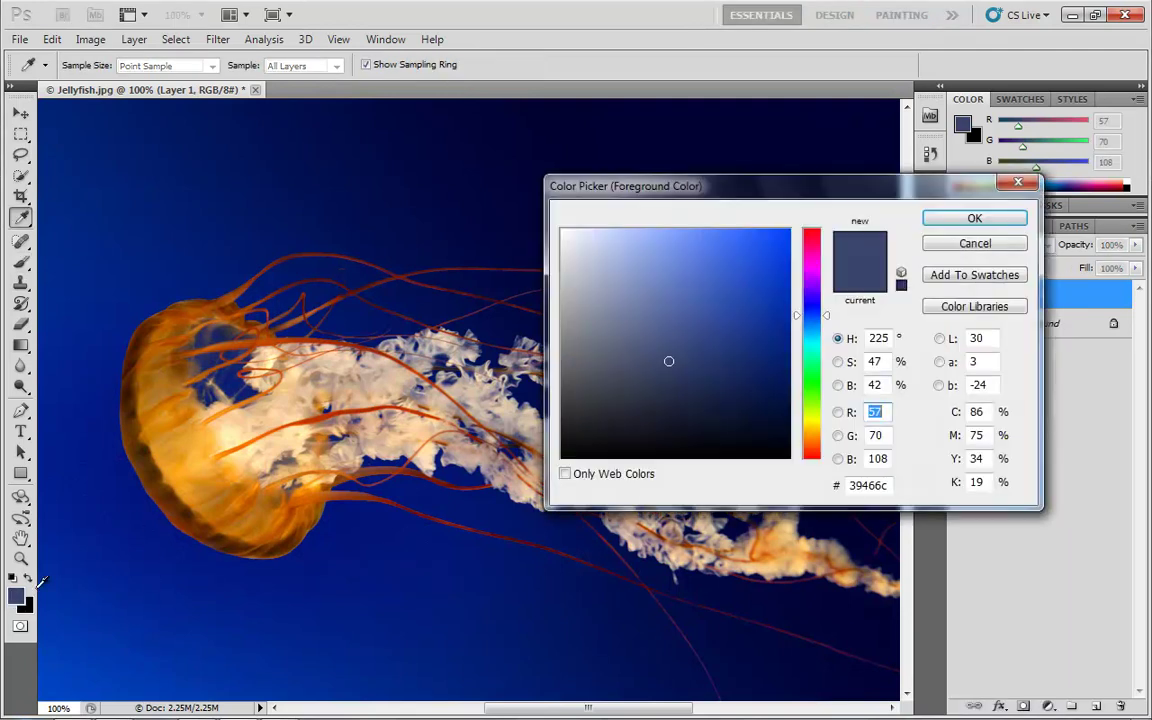
pyautogui.click(966, 222)
# Step: Shift the foreground to dark red 6c3939, paint a trial patch in the lower-left water, and undo it
pyautogui.click(15, 596)
pyautogui.moveTo(828, 345); pyautogui.dragTo(826, 230)
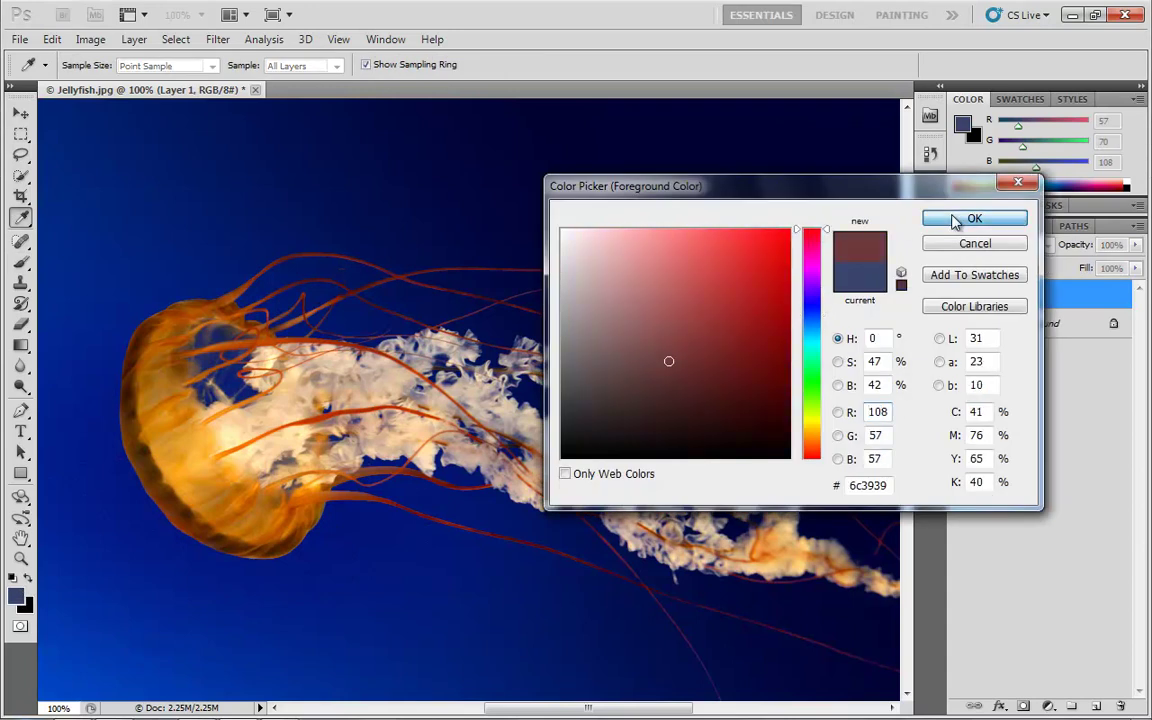
pyautogui.moveTo(488, 625)
pyautogui.mouseDown()
pyautogui.moveTo(309, 644)
pyautogui.moveTo(516, 617)
pyautogui.moveTo(297, 644)
pyautogui.moveTo(446, 644)
pyautogui.moveTo(331, 666)
pyautogui.moveTo(435, 628)
pyautogui.mouseUp()
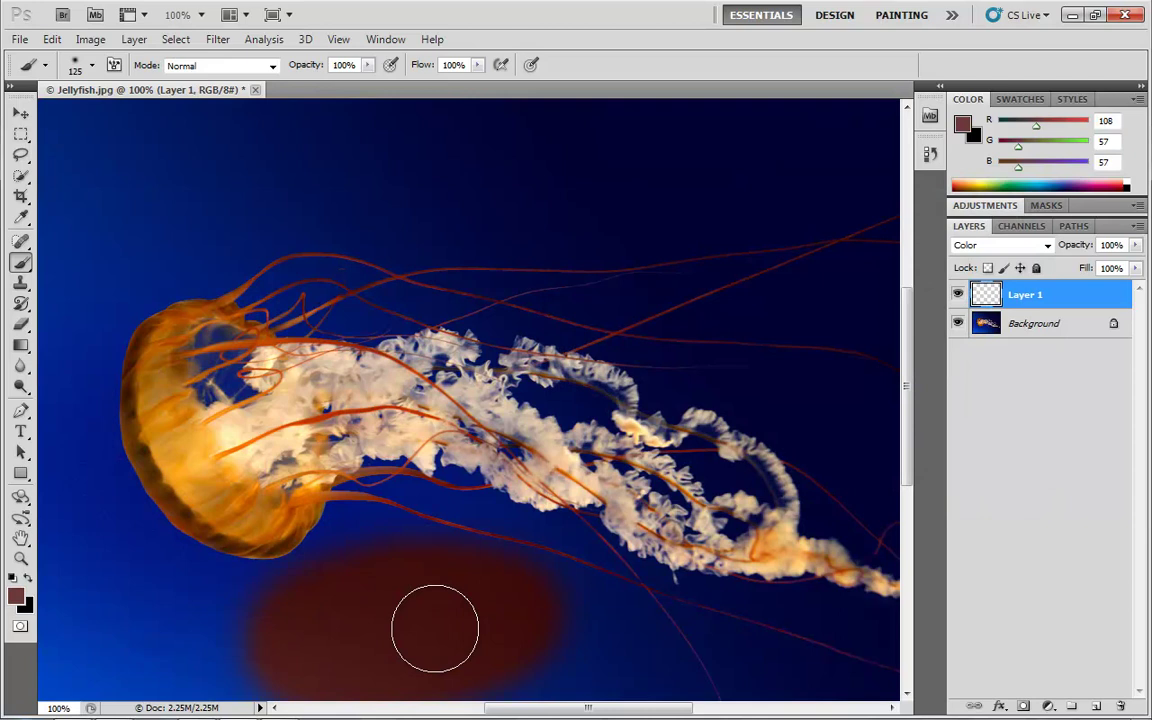
pyautogui.hotkey('ctrl', 'z')
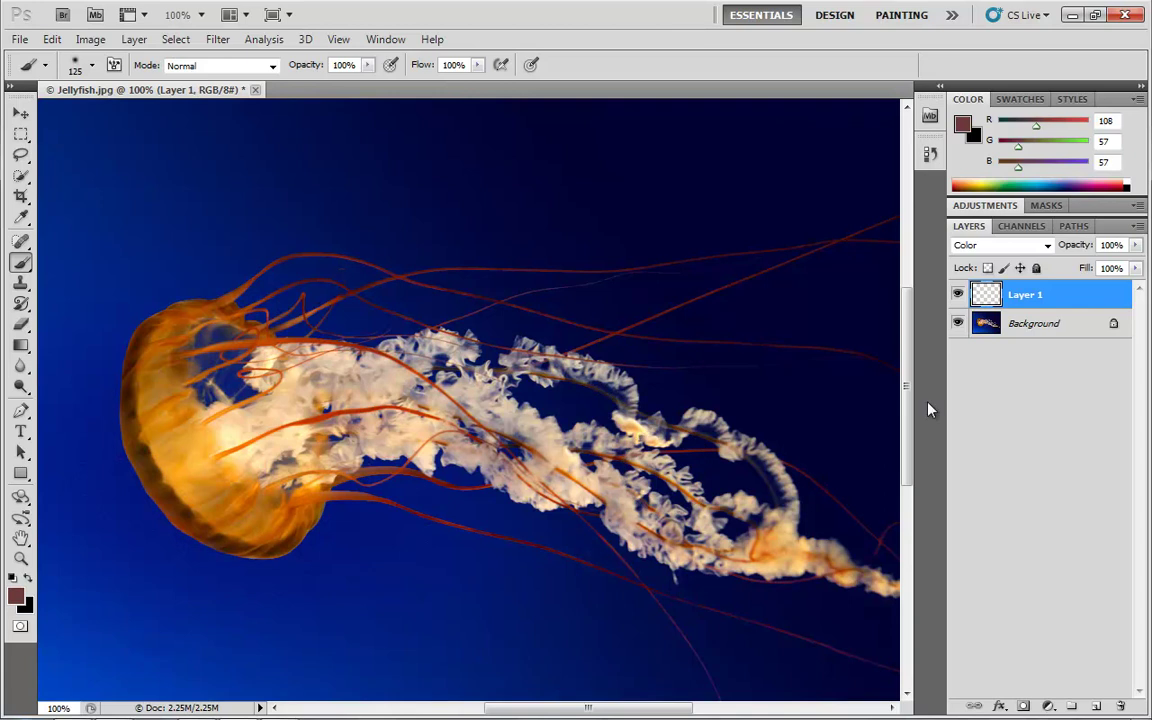
# Step: Add a Black & White adjustment layer above the Background, then reselect Layer 1
pyautogui.click(1045, 330)
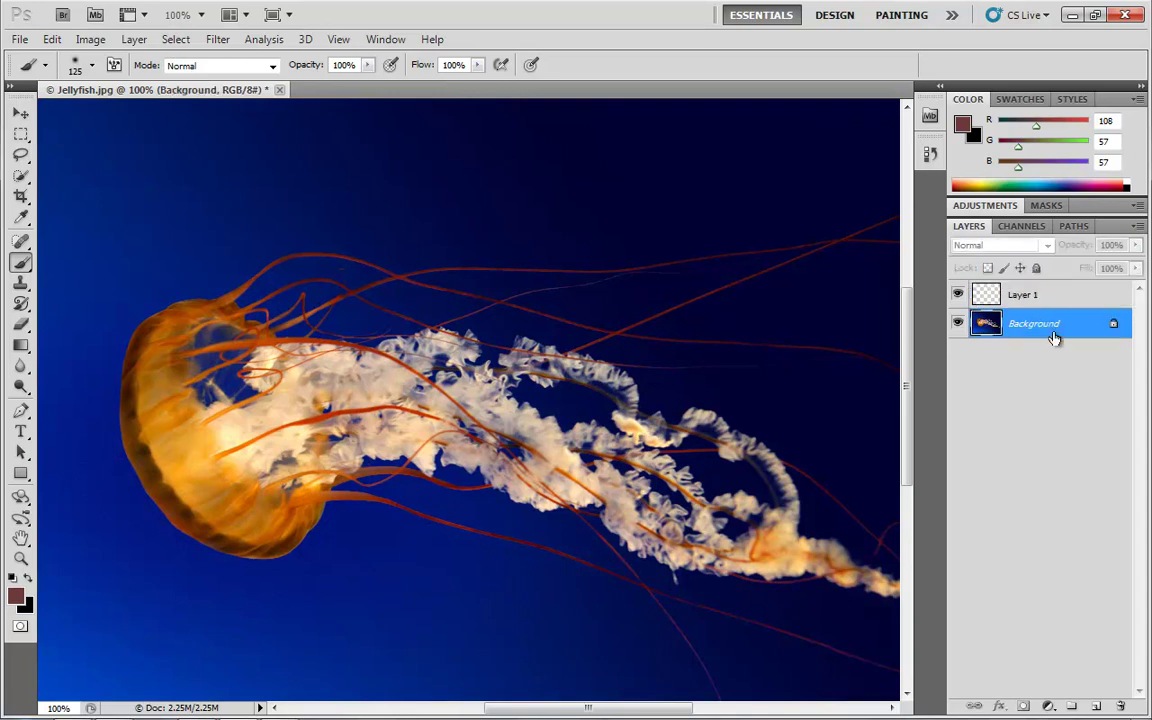
pyautogui.click(1049, 707)
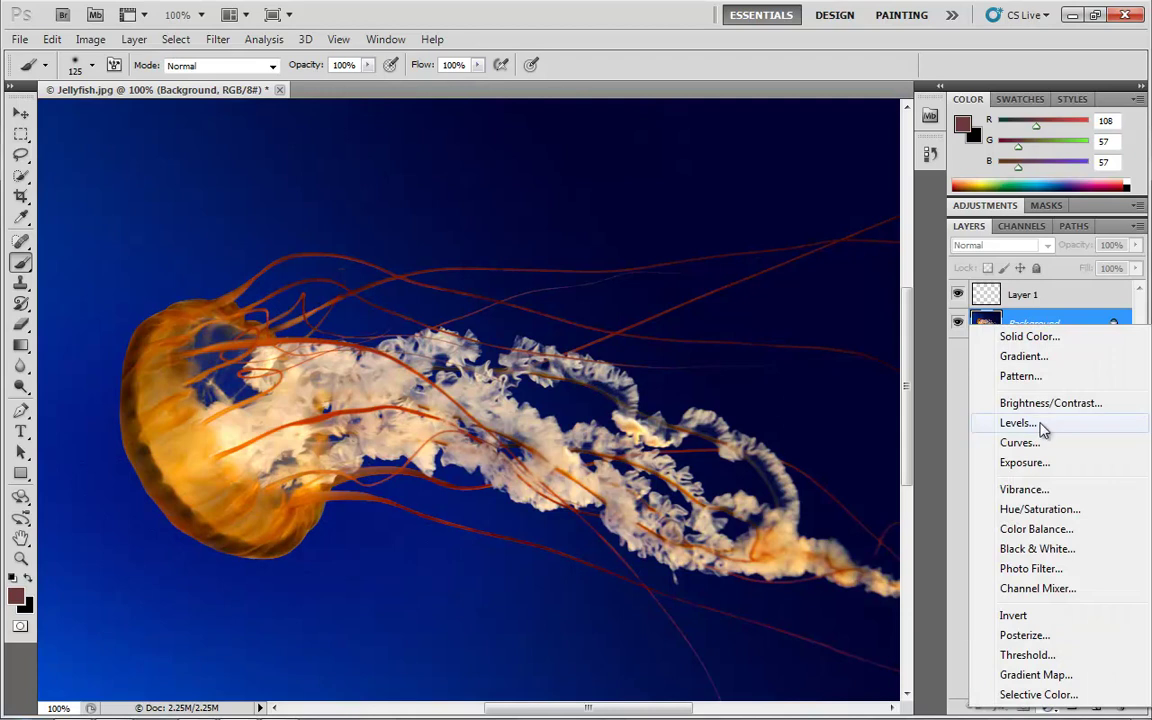
pyautogui.click(1050, 548)
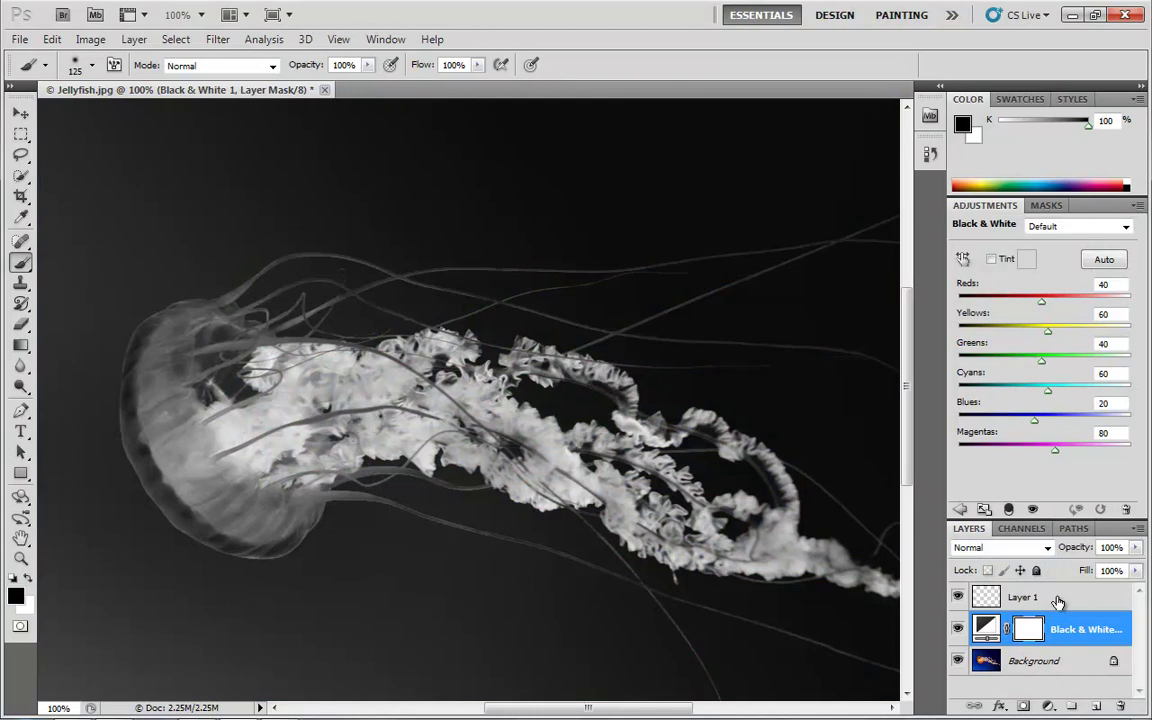
pyautogui.click(1022, 597)
# Step: Paint bright red cf0b0b over the jellyfish, undo it, and delete the Black & White adjustment layer
pyautogui.click(15, 596)
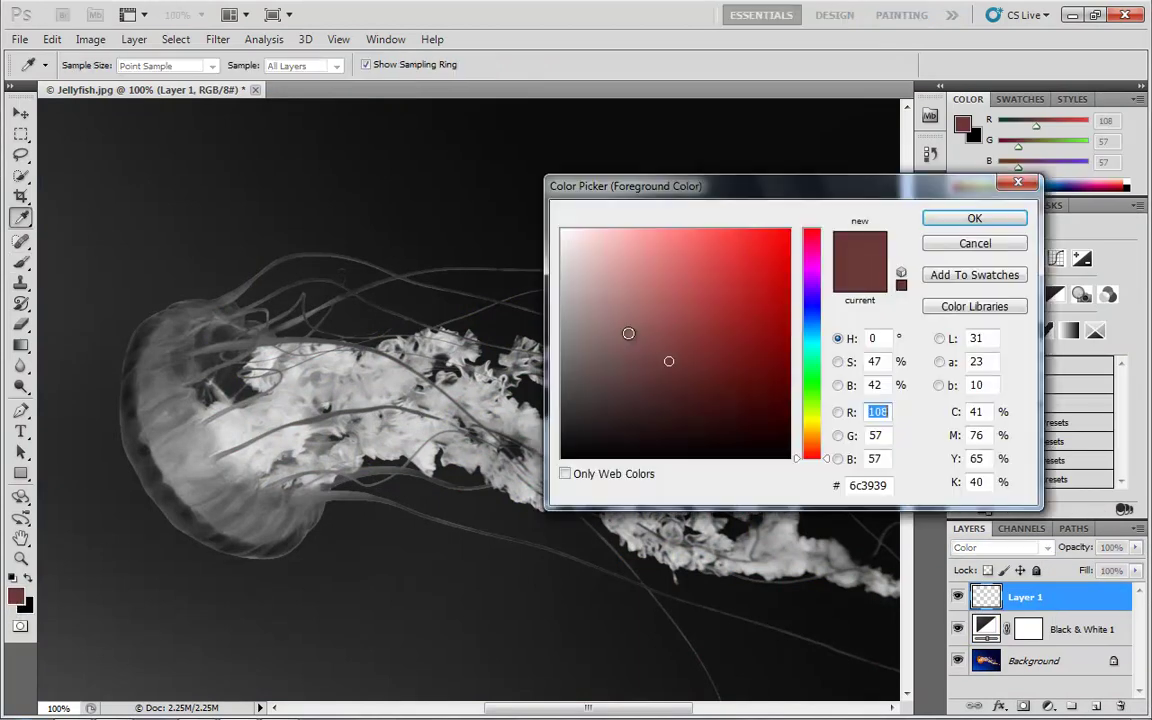
pyautogui.moveTo(663, 309); pyautogui.dragTo(777, 267)
pyautogui.click(974, 218)
pyautogui.press('b')
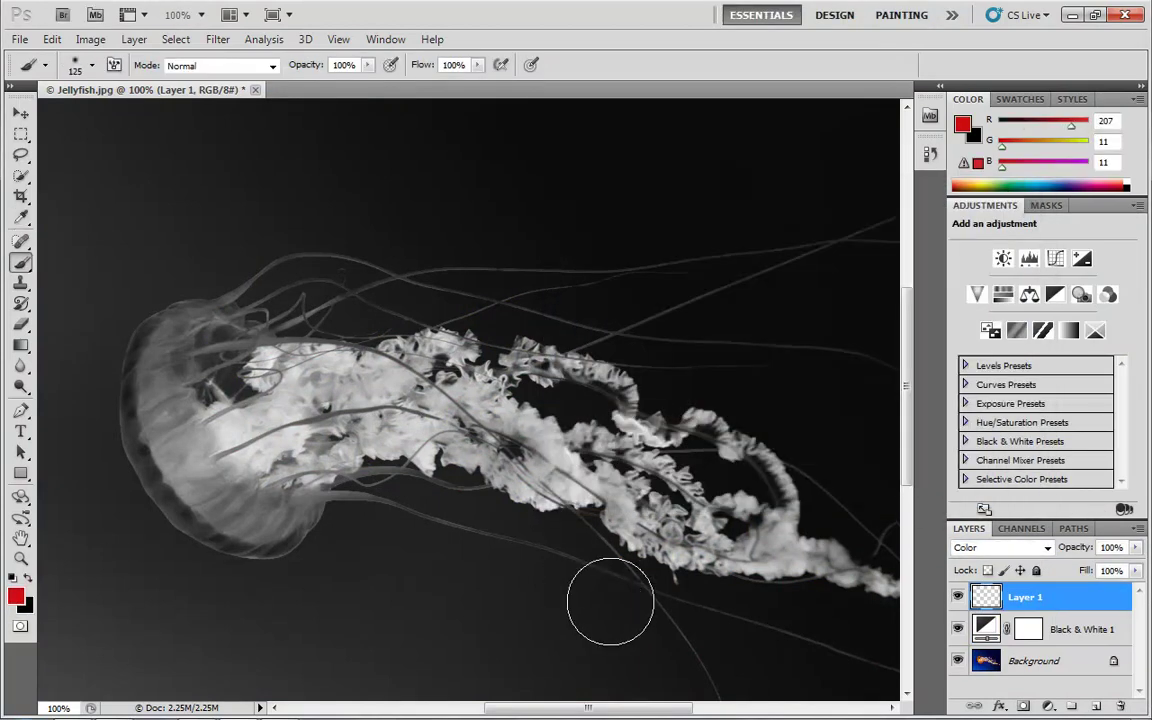
pyautogui.moveTo(573, 608)
pyautogui.mouseDown()
pyautogui.moveTo(237, 630)
pyautogui.moveTo(125, 420)
pyautogui.moveTo(96, 300)
pyautogui.moveTo(246, 321)
pyautogui.moveTo(333, 461)
pyautogui.moveTo(722, 525)
pyautogui.moveTo(887, 617)
pyautogui.moveTo(470, 679)
pyautogui.moveTo(229, 625)
pyautogui.moveTo(321, 629)
pyautogui.moveTo(147, 478)
pyautogui.moveTo(103, 298)
pyautogui.moveTo(830, 244)
pyautogui.moveTo(789, 608)
pyautogui.moveTo(571, 380)
pyautogui.moveTo(465, 159)
pyautogui.moveTo(498, 150)
pyautogui.moveTo(357, 327)
pyautogui.moveTo(473, 224)
pyautogui.moveTo(374, 222)
pyautogui.mouseUp()
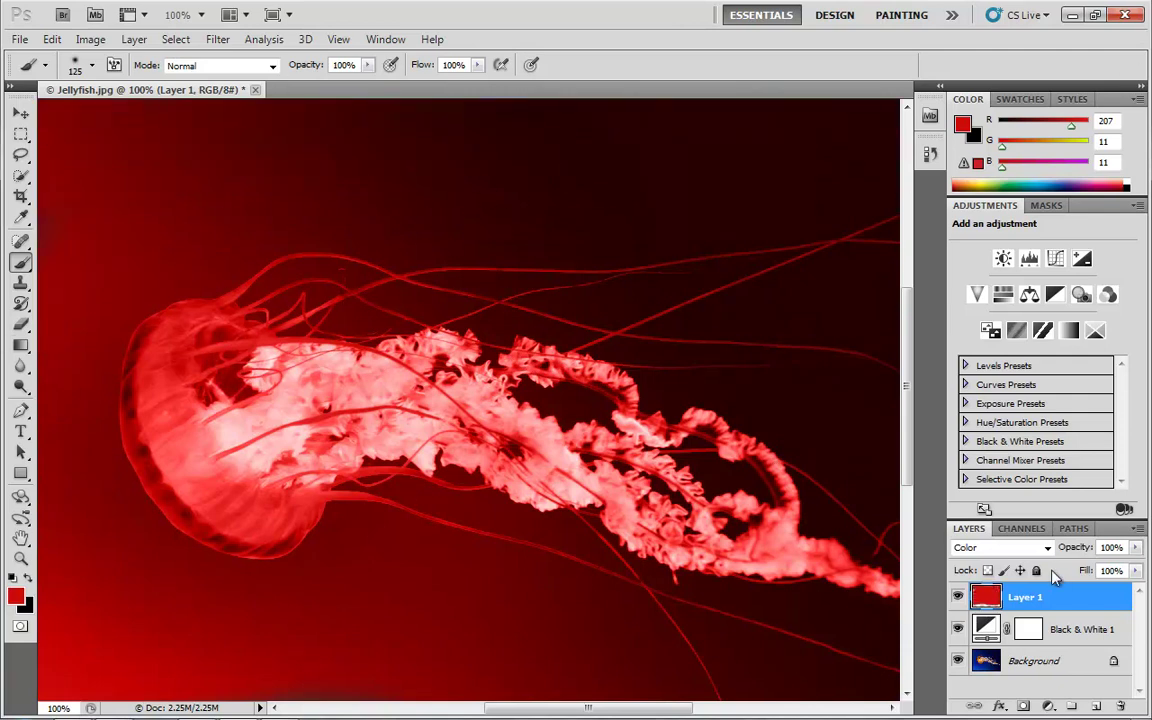
pyautogui.hotkey('ctrl', 'z')
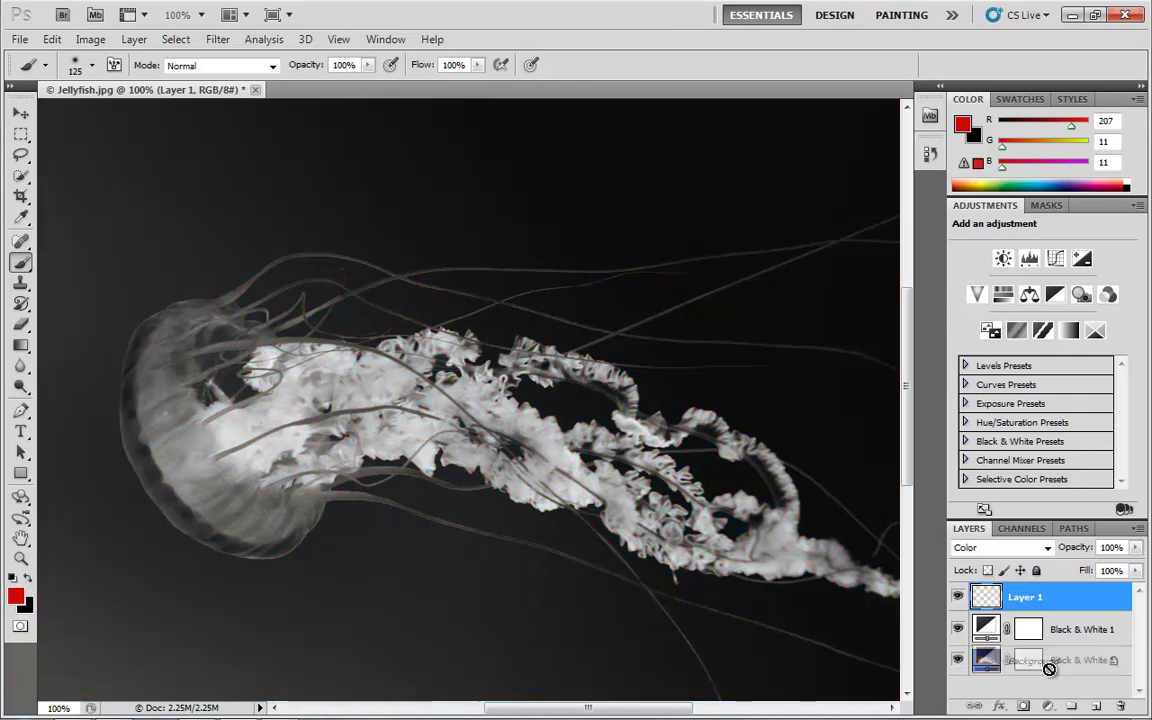
pyautogui.moveTo(1119, 636); pyautogui.dragTo(1120, 706)
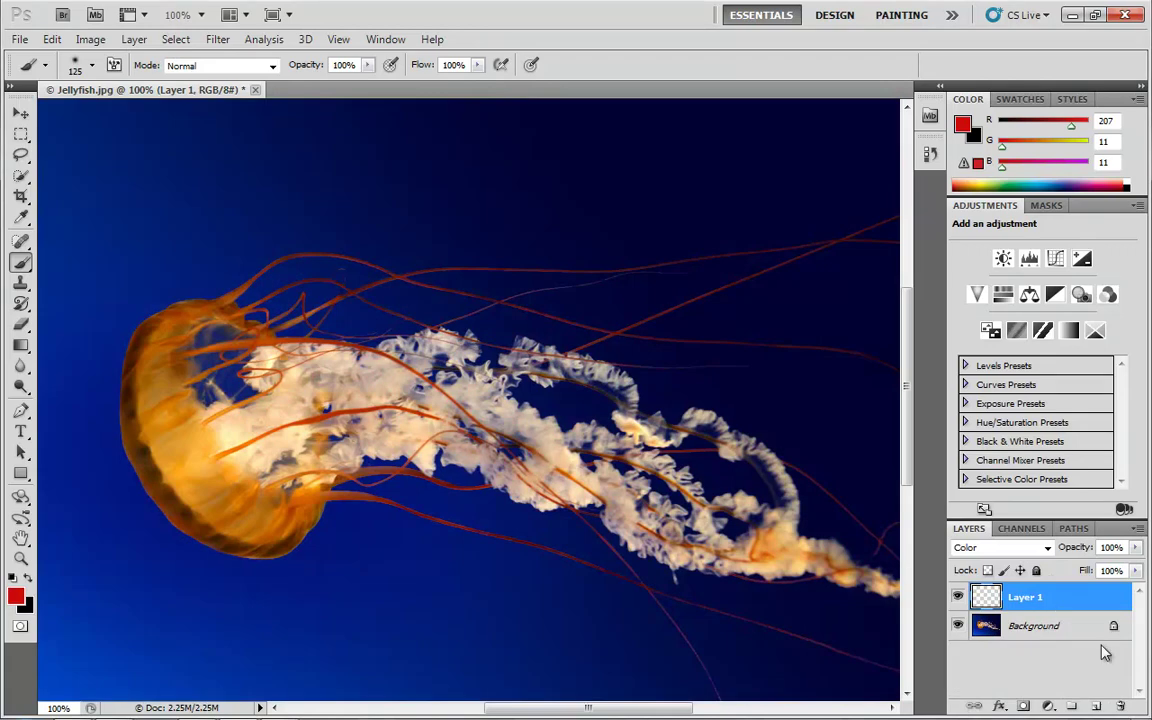
# Step: Switch Layer 1 to Luminosity mode and paint a 4e4e4e grey stroke across the jellyfish
pyautogui.click(1048, 547)
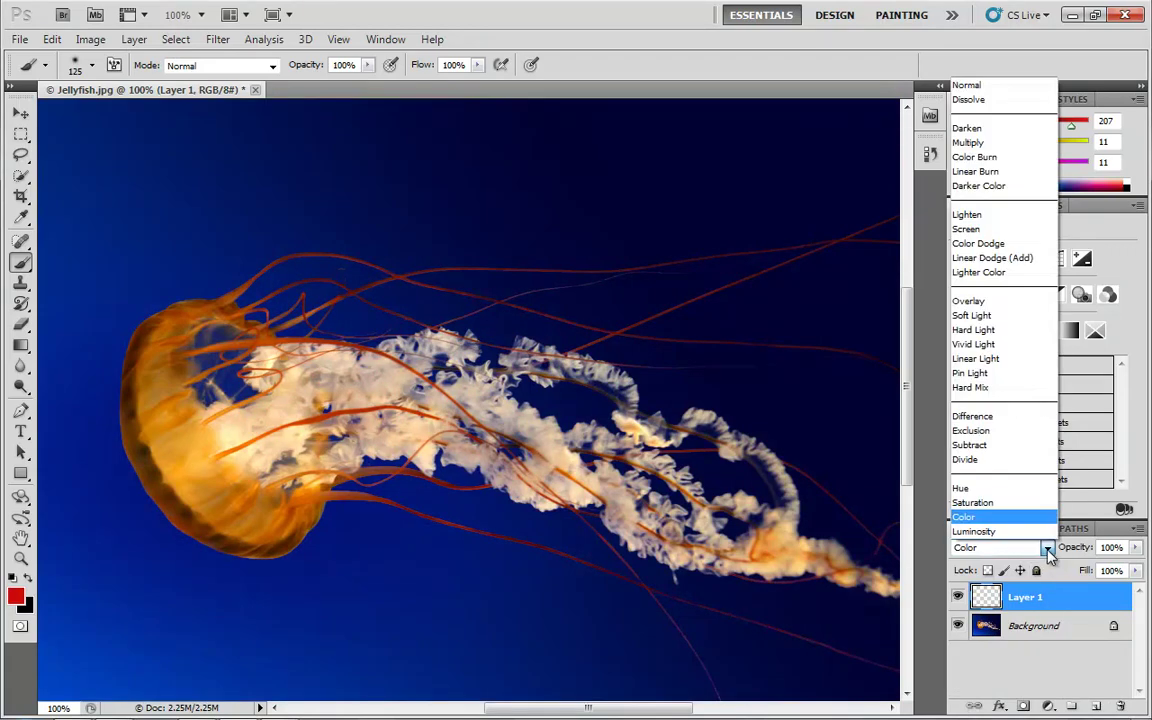
pyautogui.click(993, 533)
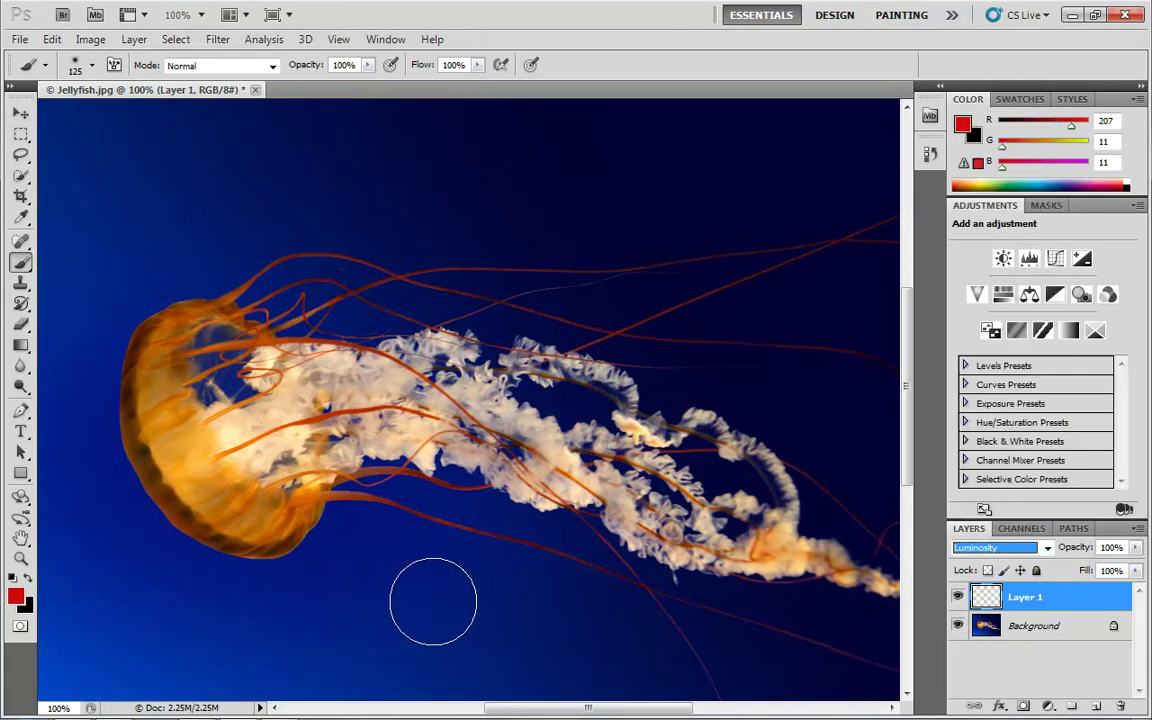
pyautogui.click(15, 596)
pyautogui.click(875, 385)
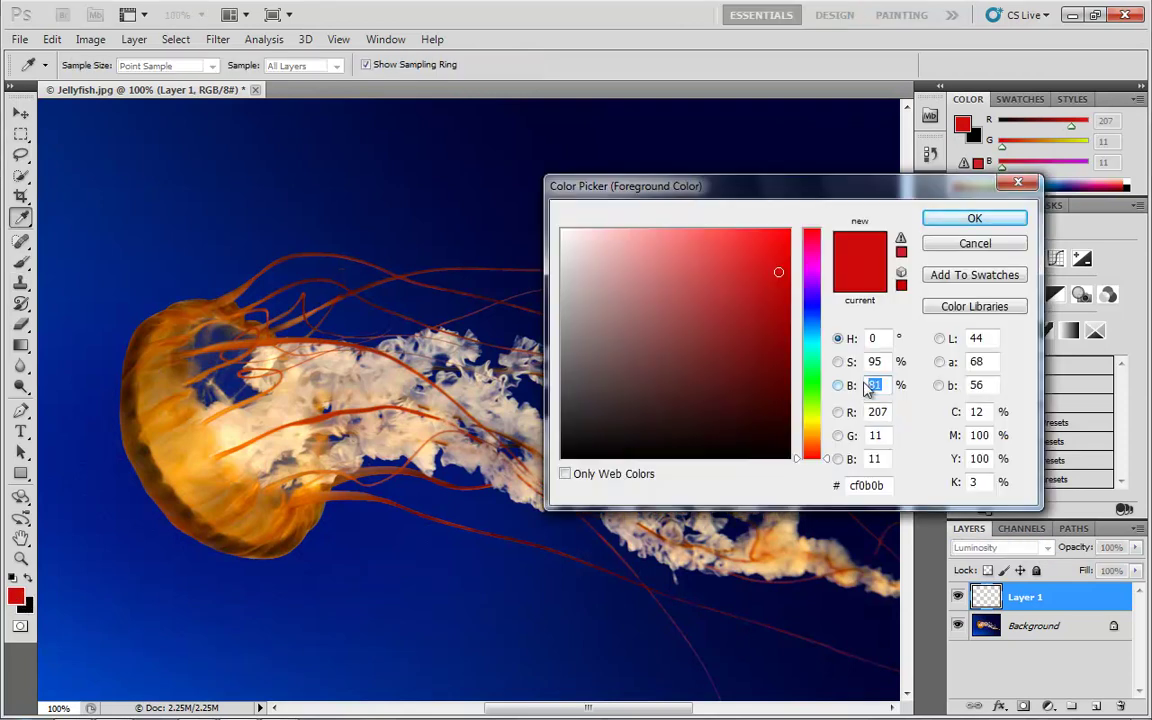
pyautogui.moveTo(605, 395)
pyautogui.mouseDown()
pyautogui.moveTo(571, 406)
pyautogui.moveTo(556, 434)
pyautogui.moveTo(490, 442)
pyautogui.moveTo(509, 445)
pyautogui.moveTo(500, 390)
pyautogui.mouseUp()
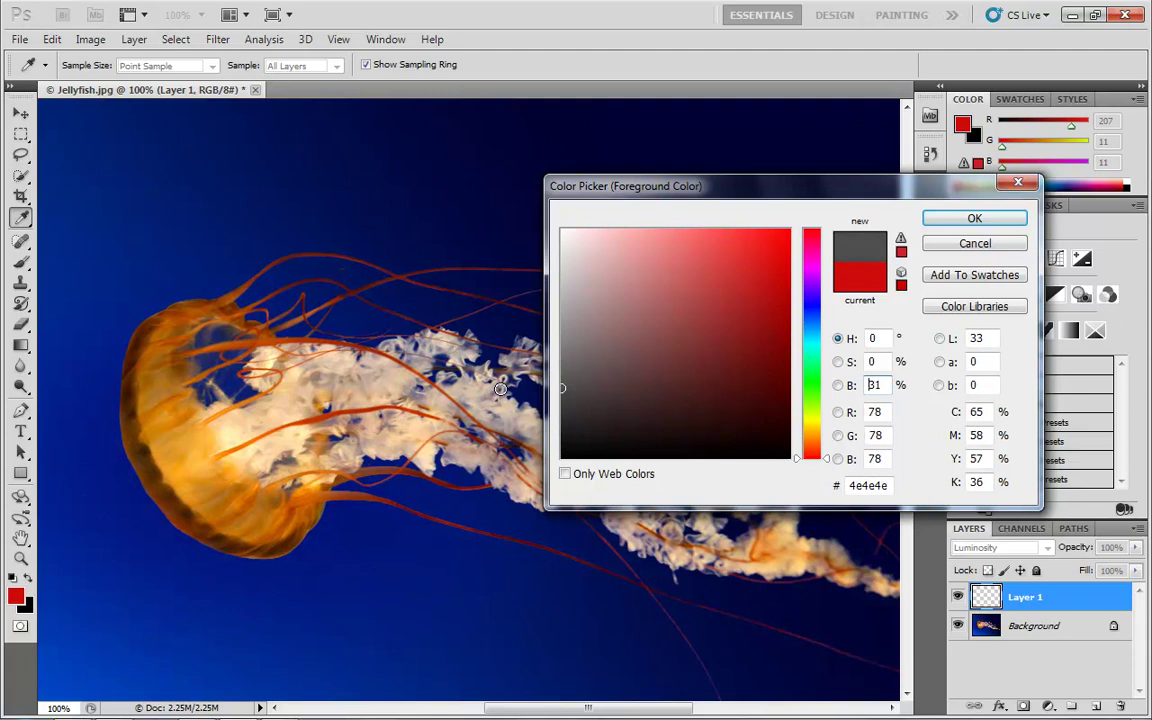
pyautogui.click(970, 219)
pyautogui.press('b')
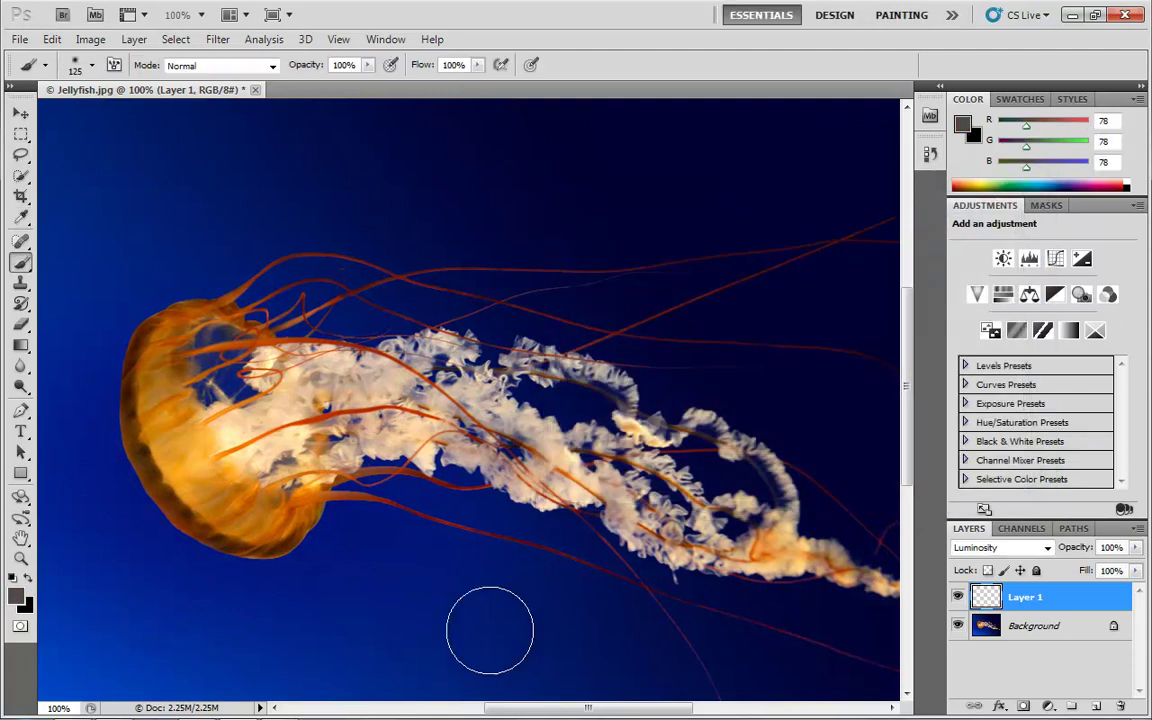
pyautogui.moveTo(501, 638)
pyautogui.mouseDown()
pyautogui.moveTo(427, 625)
pyautogui.moveTo(504, 597)
pyautogui.moveTo(442, 591)
pyautogui.moveTo(121, 620)
pyautogui.moveTo(149, 650)
pyautogui.moveTo(162, 626)
pyautogui.moveTo(455, 643)
pyautogui.moveTo(663, 591)
pyautogui.moveTo(375, 571)
pyautogui.moveTo(802, 476)
pyautogui.moveTo(103, 249)
pyautogui.moveTo(442, 532)
pyautogui.moveTo(71, 265)
pyautogui.moveTo(170, 514)
pyautogui.moveTo(442, 329)
pyautogui.moveTo(440, 358)
pyautogui.moveTo(514, 316)
pyautogui.mouseUp()
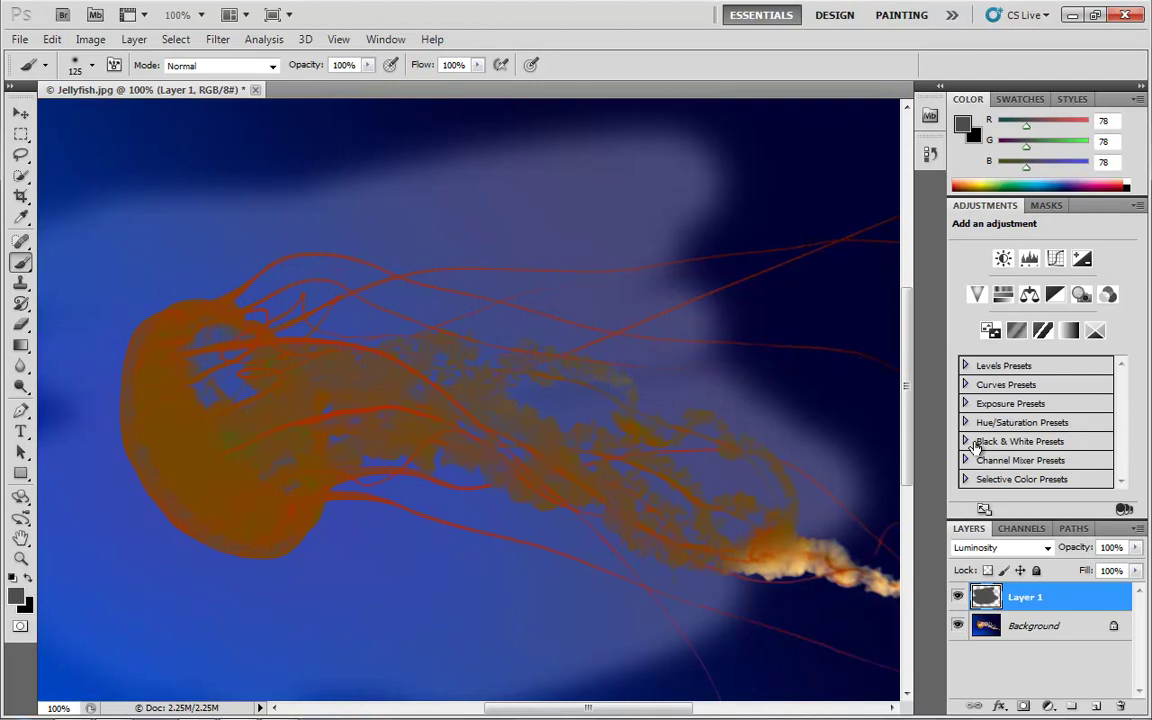
# Step: Undo the grey stroke, then paint a white test stroke across the jellyfish and undo it
pyautogui.hotkey('ctrl', 'z')
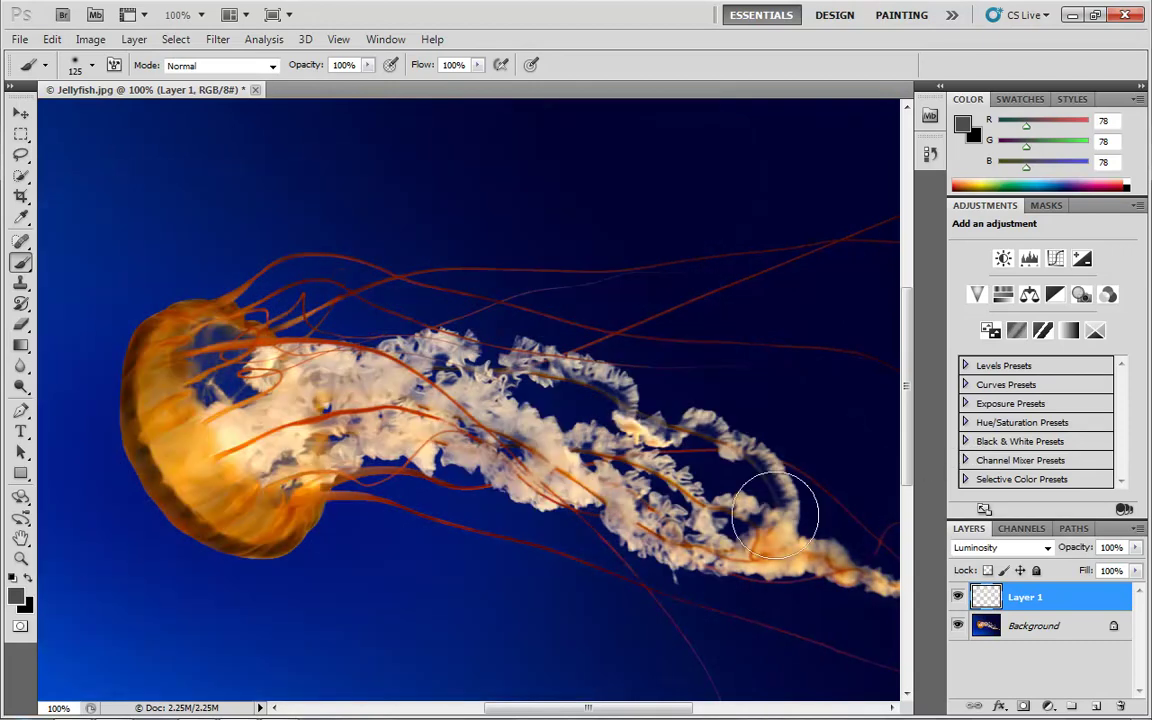
pyautogui.click(15, 596)
pyautogui.moveTo(600, 260); pyautogui.dragTo(483, 188)
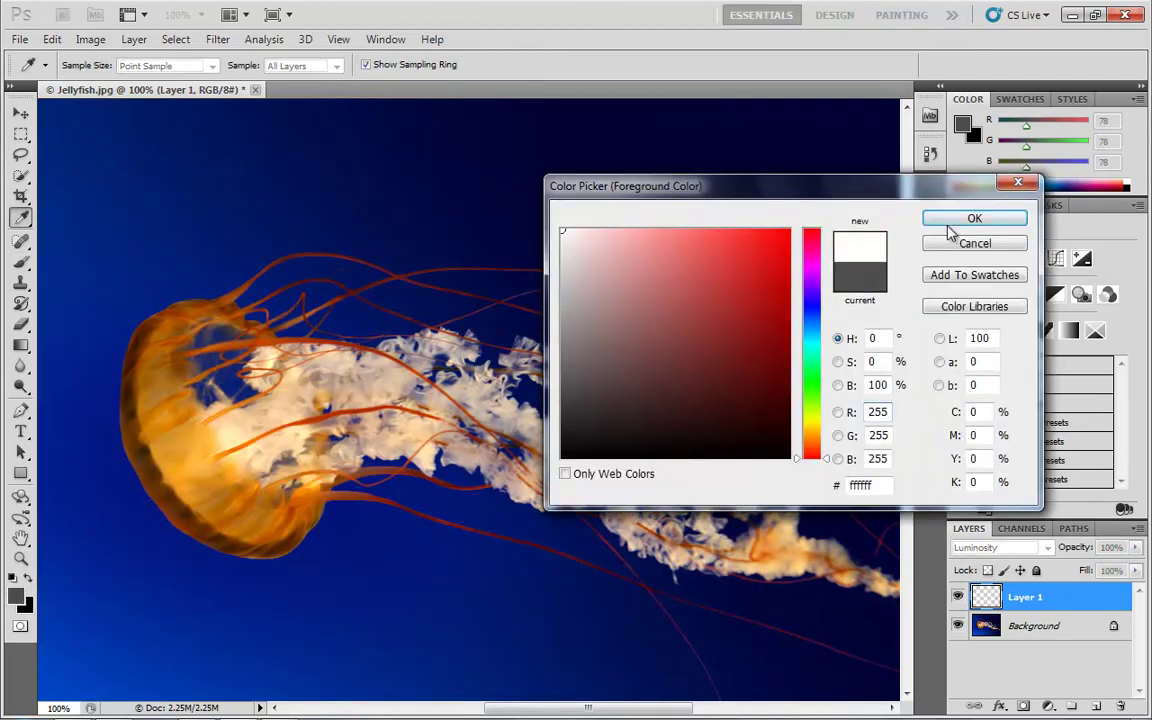
pyautogui.click(972, 220)
pyautogui.press('b')
pyautogui.moveTo(656, 355)
pyautogui.mouseDown()
pyautogui.moveTo(445, 365)
pyautogui.moveTo(213, 185)
pyautogui.moveTo(458, 355)
pyautogui.moveTo(334, 540)
pyautogui.moveTo(303, 487)
pyautogui.mouseUp()
pyautogui.hotkey('ctrl', 'z')
# Step: Paint a black test stroke and undo it, then choose dark red 820000 as foreground
pyautogui.click(22, 592)
pyautogui.click(599, 442)
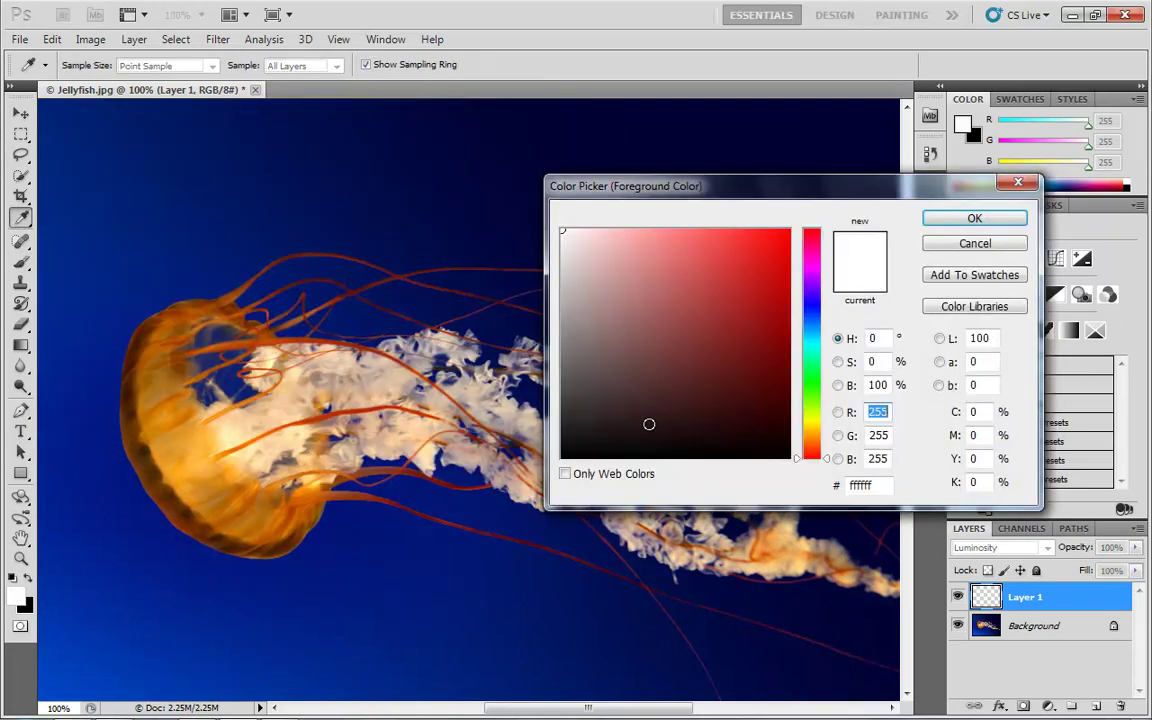
pyautogui.moveTo(599, 442); pyautogui.dragTo(443, 465)
pyautogui.click(974, 219)
pyautogui.moveTo(640, 500)
pyautogui.mouseDown()
pyautogui.moveTo(476, 630)
pyautogui.moveTo(733, 458)
pyautogui.moveTo(110, 400)
pyautogui.moveTo(424, 326)
pyautogui.moveTo(571, 643)
pyautogui.mouseUp()
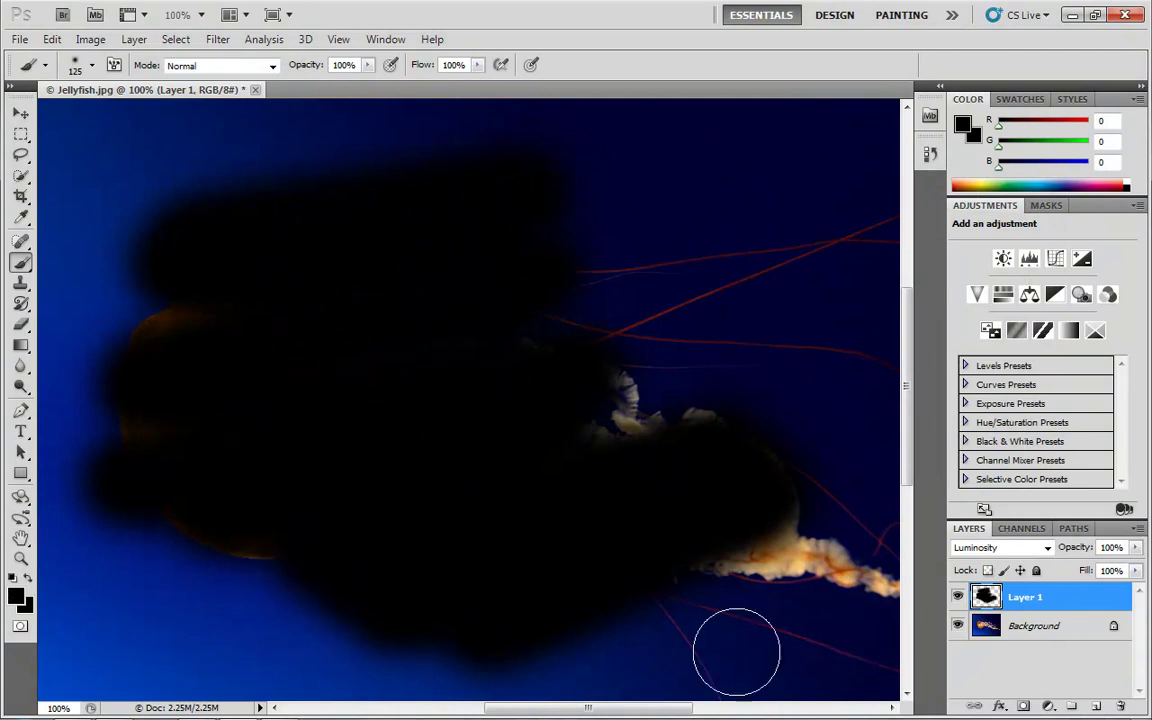
pyautogui.hotkey('ctrl', 'z')
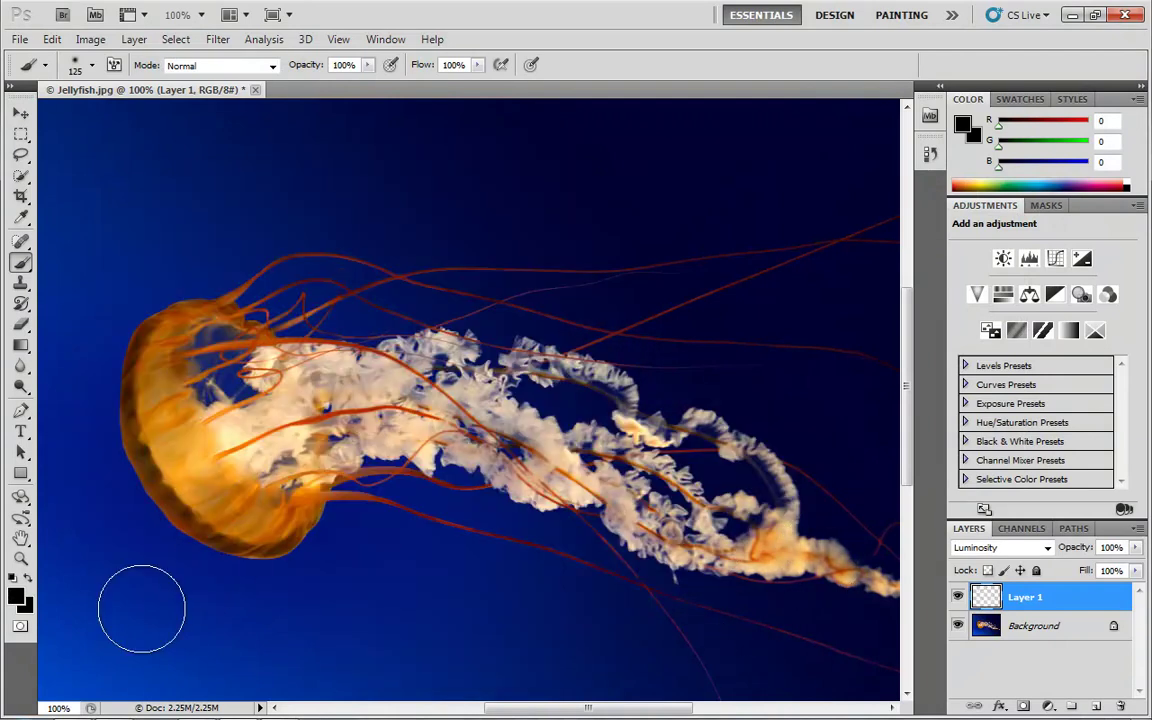
pyautogui.click(18, 594)
pyautogui.moveTo(728, 342)
pyautogui.mouseDown()
pyautogui.moveTo(787, 327)
pyautogui.moveTo(790, 358)
pyautogui.moveTo(828, 342)
pyautogui.mouseUp()
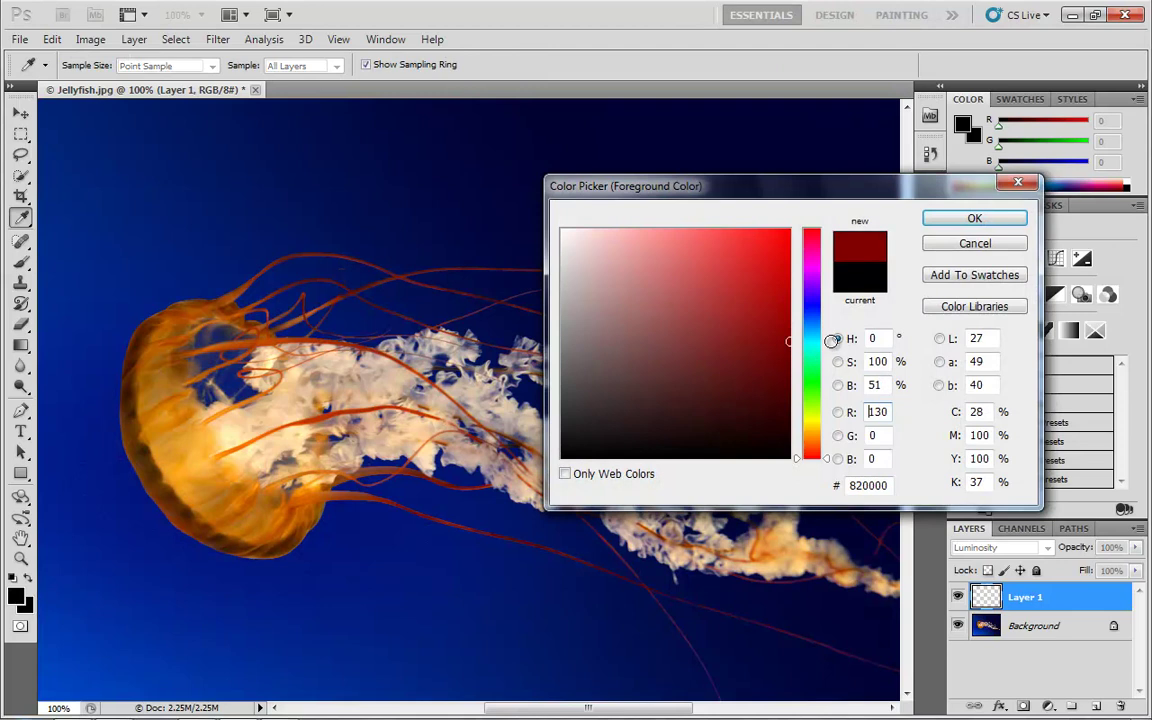
# Step: Paint a dark red test stroke over the jellyfish and undo it
pyautogui.click(974, 222)
pyautogui.press('b')
pyautogui.moveTo(600, 470)
pyautogui.mouseDown()
pyautogui.moveTo(300, 430)
pyautogui.moveTo(375, 350)
pyautogui.moveTo(406, 553)
pyautogui.mouseUp()
pyautogui.hotkey('ctrl', 'z')
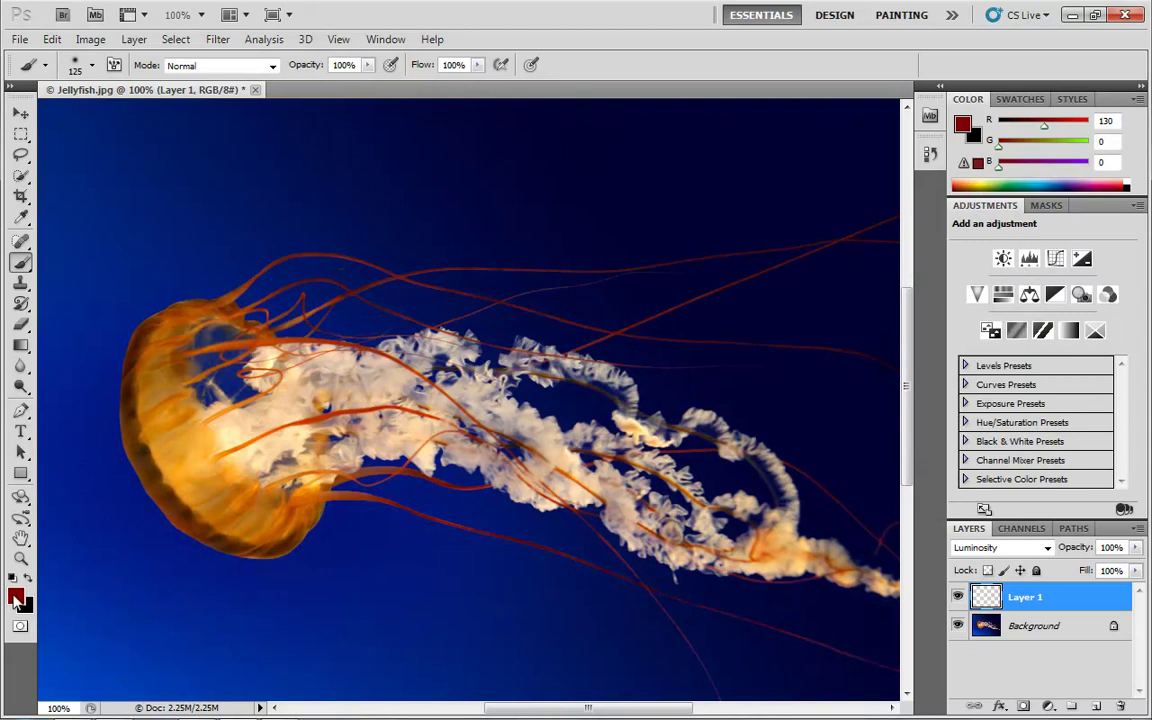
# Step: Set brightness to 50 for red 800000, paint the lower-right tentacles, then undo
pyautogui.press('i')
pyautogui.click(15, 596)
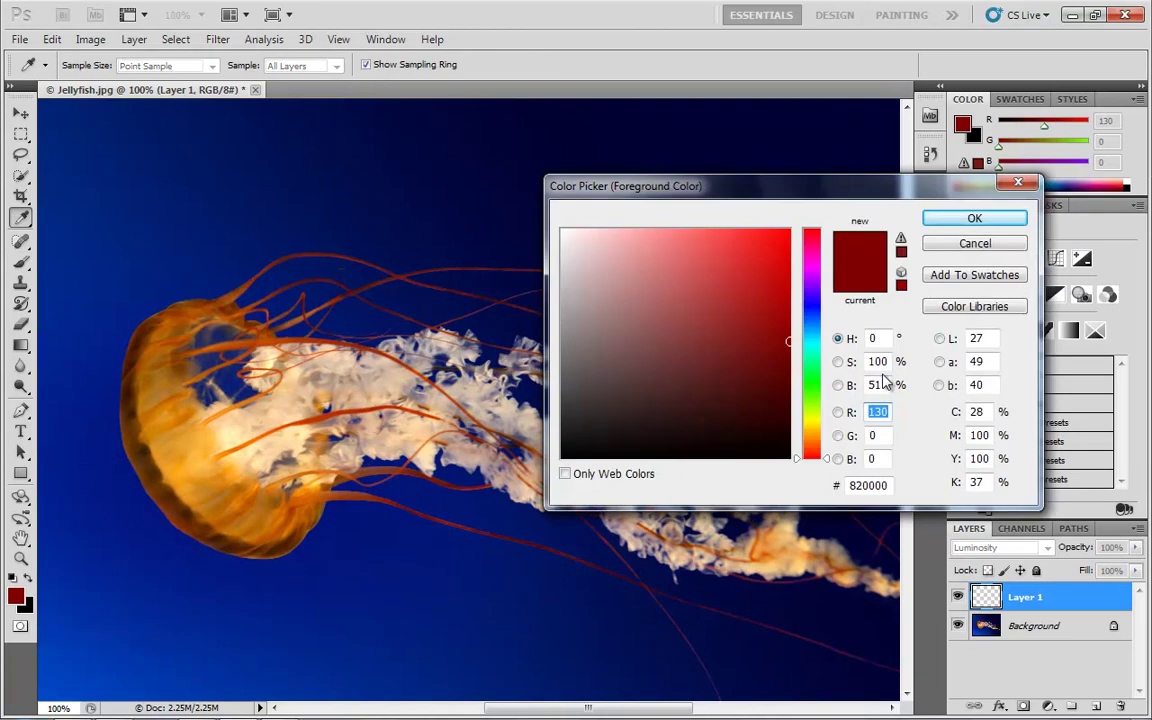
pyautogui.click(889, 383)
pyautogui.write('50')
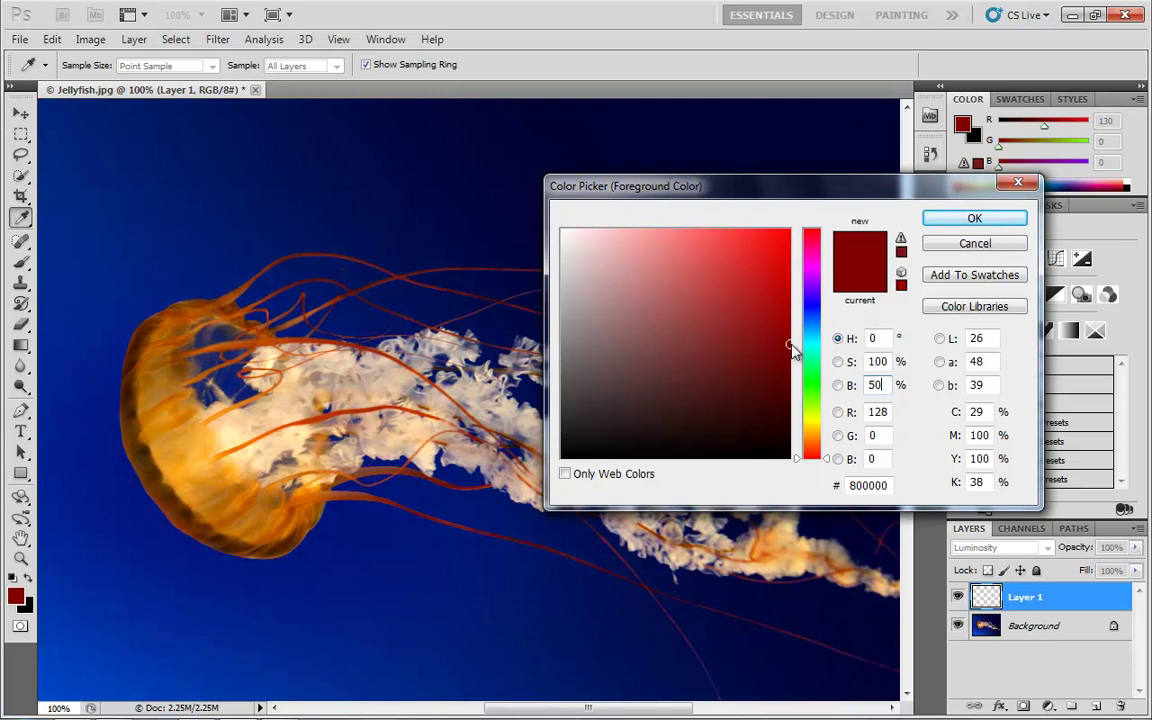
pyautogui.click(974, 218)
pyautogui.press('b')
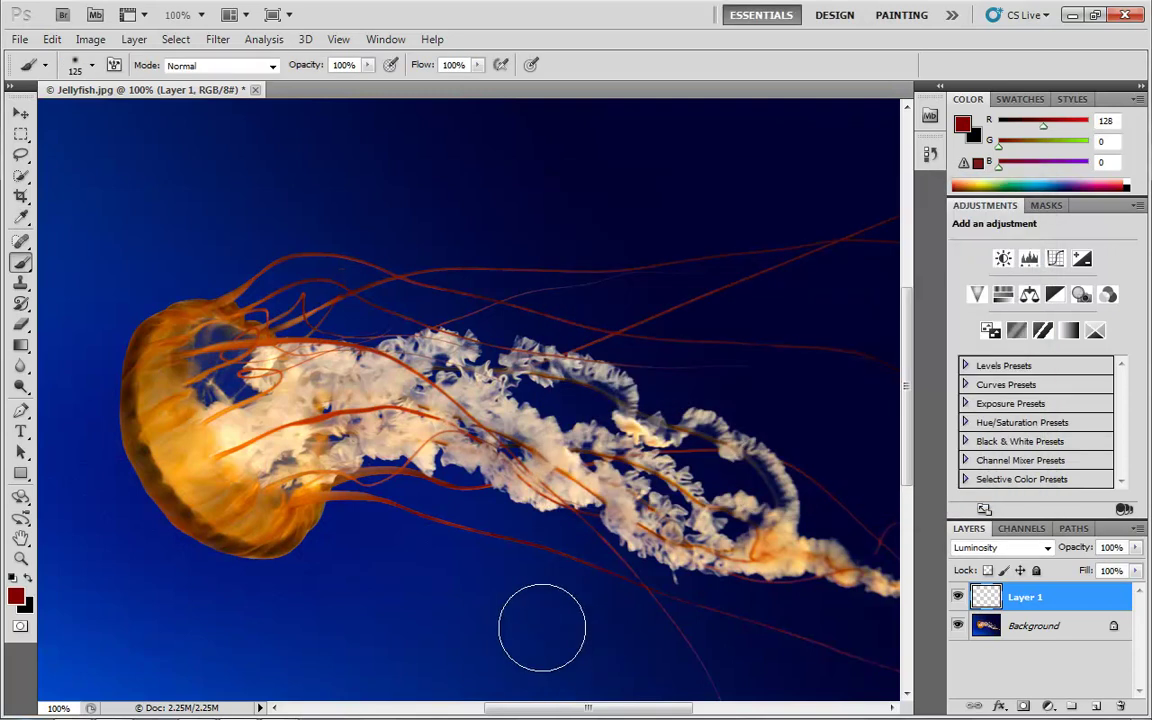
pyautogui.moveTo(625, 584)
pyautogui.mouseDown()
pyautogui.moveTo(764, 467)
pyautogui.moveTo(679, 499)
pyautogui.moveTo(742, 440)
pyautogui.mouseUp()
pyautogui.hotkey('ctrl', 'z')
# Step: Set saturation to 0 for mid grey, paint lightening strokes over water and tentacles, then step back twice
pyautogui.click(15, 597)
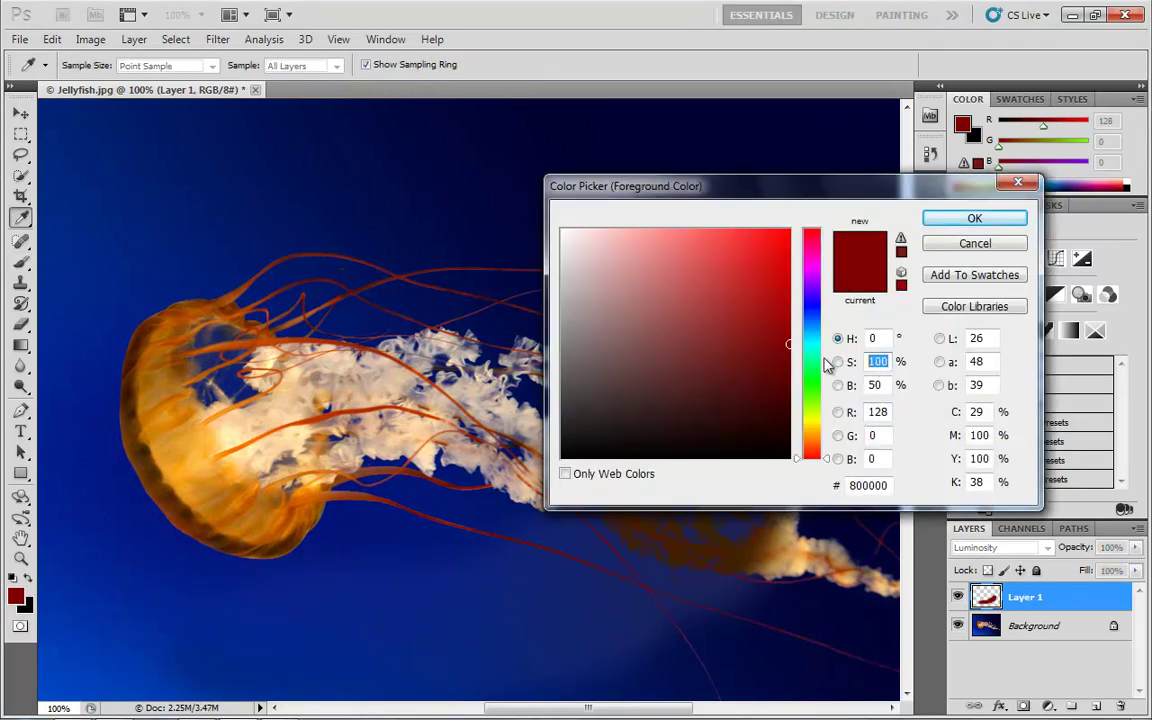
pyautogui.write('0')
pyautogui.press('Return')
pyautogui.moveTo(566, 352)
pyautogui.mouseDown()
pyautogui.moveTo(490, 447)
pyautogui.moveTo(560, 380)
pyautogui.moveTo(596, 391)
pyautogui.moveTo(663, 450)
pyautogui.moveTo(802, 512)
pyautogui.moveTo(848, 697)
pyautogui.moveTo(746, 507)
pyautogui.mouseUp()
pyautogui.moveTo(463, 411)
pyautogui.mouseDown()
pyautogui.moveTo(477, 375)
pyautogui.moveTo(390, 318)
pyautogui.mouseUp()
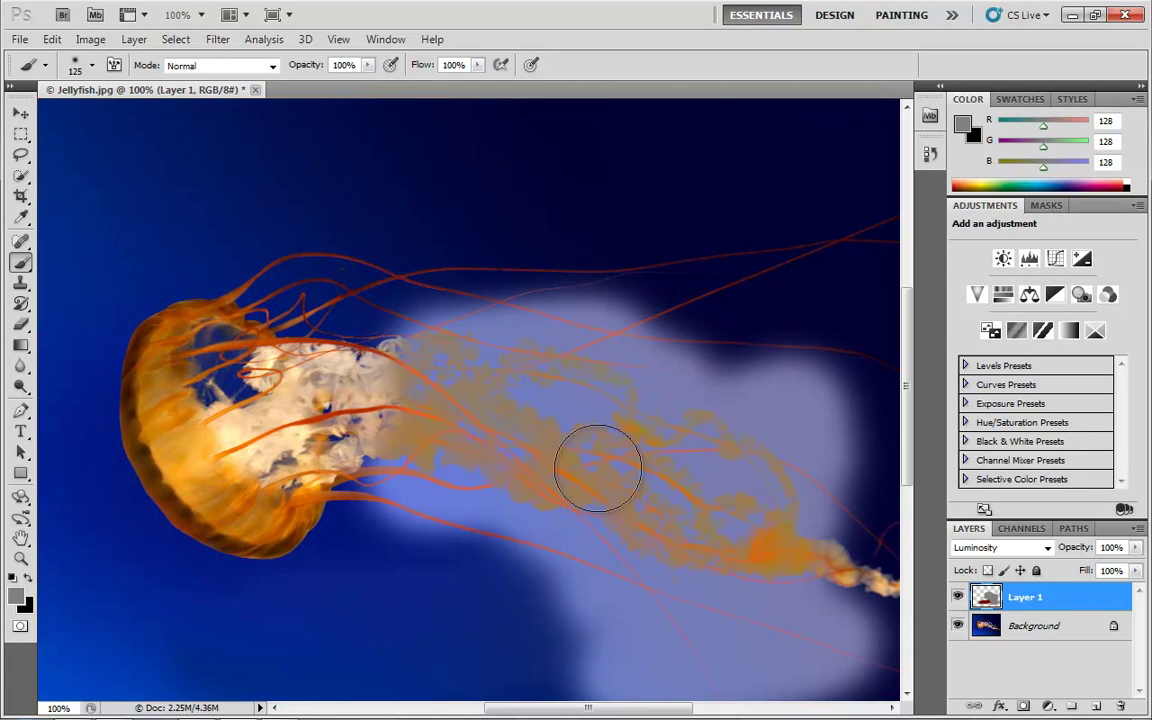
pyautogui.moveTo(446, 478)
pyautogui.mouseDown()
pyautogui.moveTo(391, 456)
pyautogui.moveTo(51, 597)
pyautogui.mouseUp()
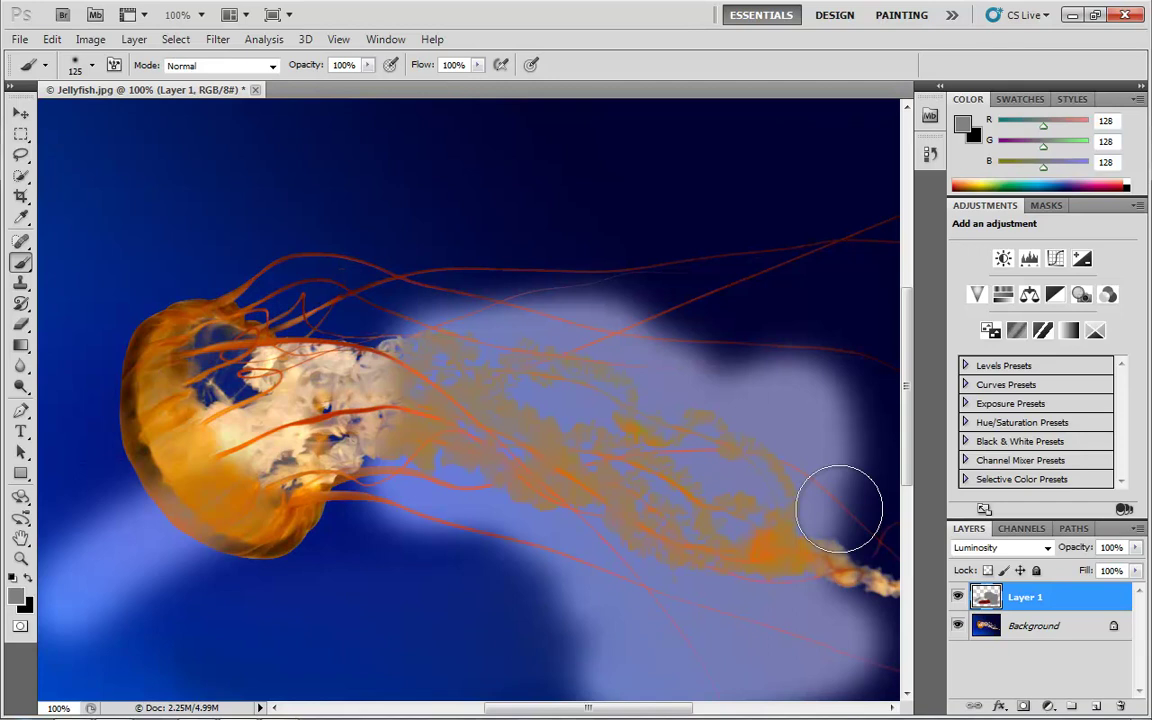
pyautogui.moveTo(470, 399)
pyautogui.mouseDown()
pyautogui.moveTo(512, 406)
pyautogui.moveTo(351, 358)
pyautogui.mouseUp()
pyautogui.hotkey('ctrl', 'alt', 'z')
pyautogui.hotkey('ctrl', 'alt', 'z')
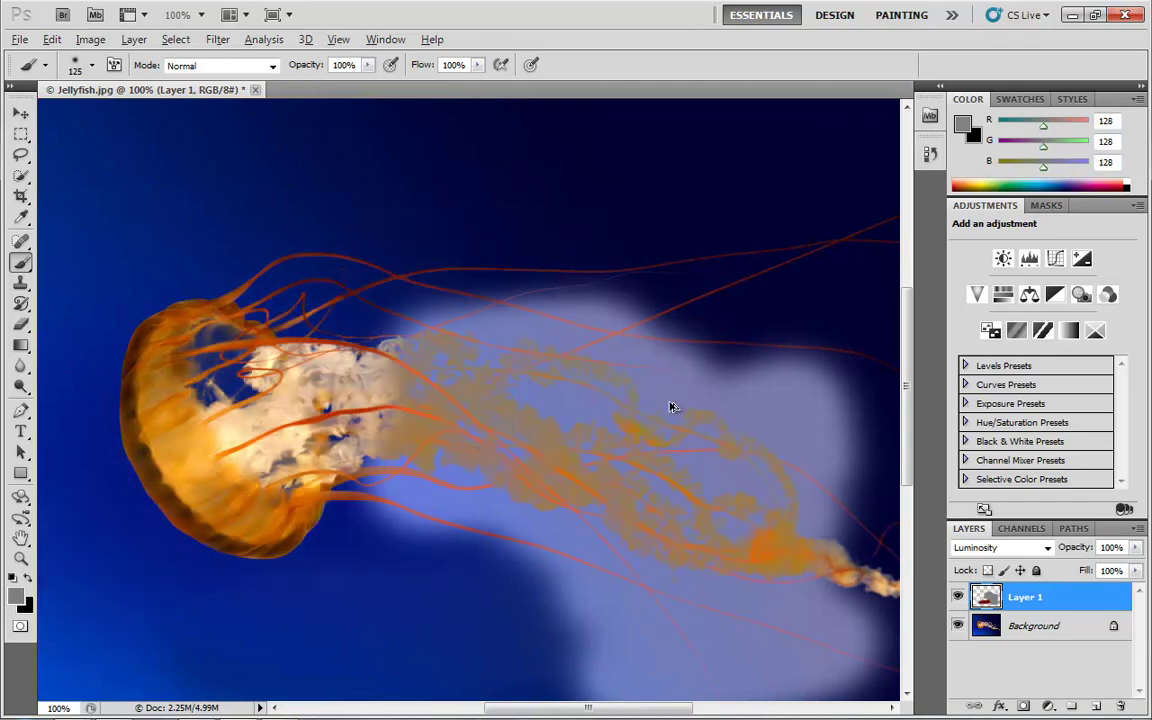
pyautogui.hotkey('ctrl', 'alt', 'z')
pyautogui.hotkey('ctrl', 'alt', 'z')
pyautogui.click(1047, 548)
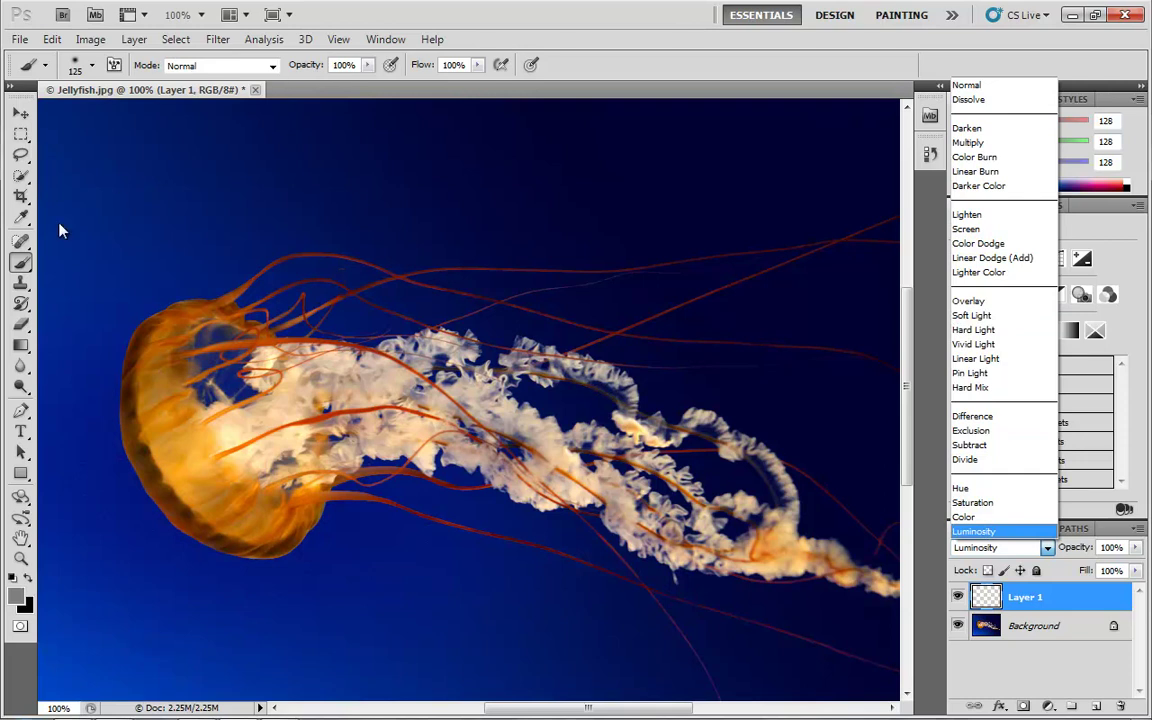
pyautogui.click(20, 262)
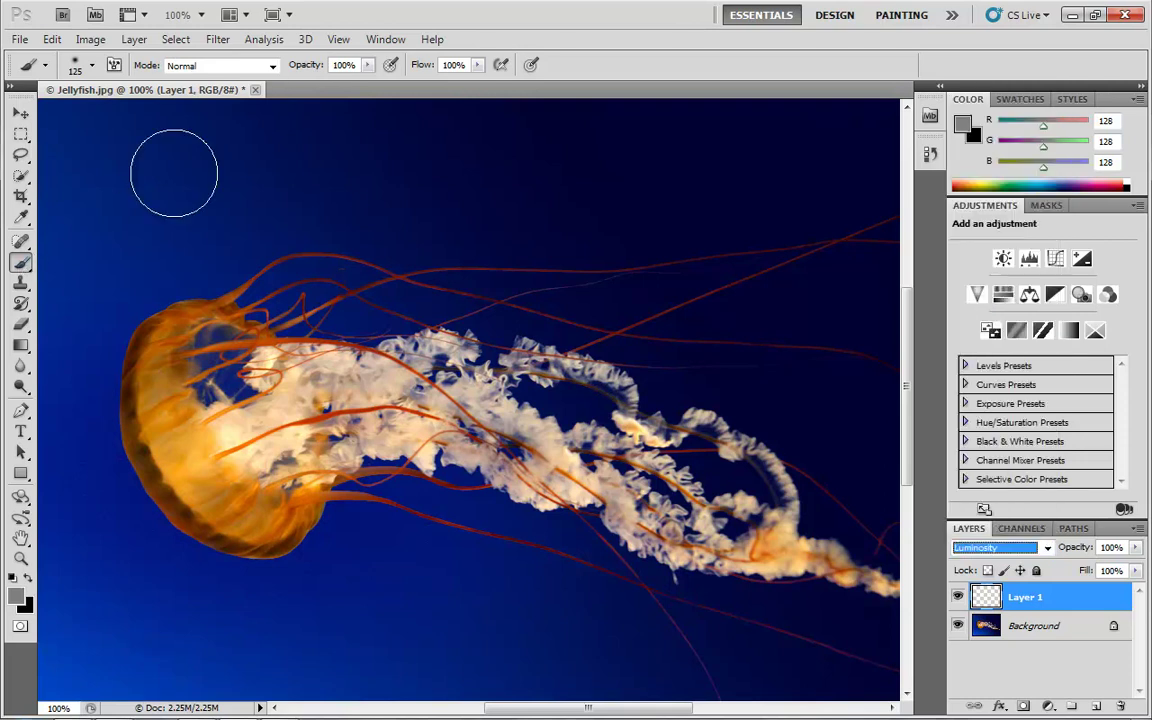
pyautogui.click(271, 66)
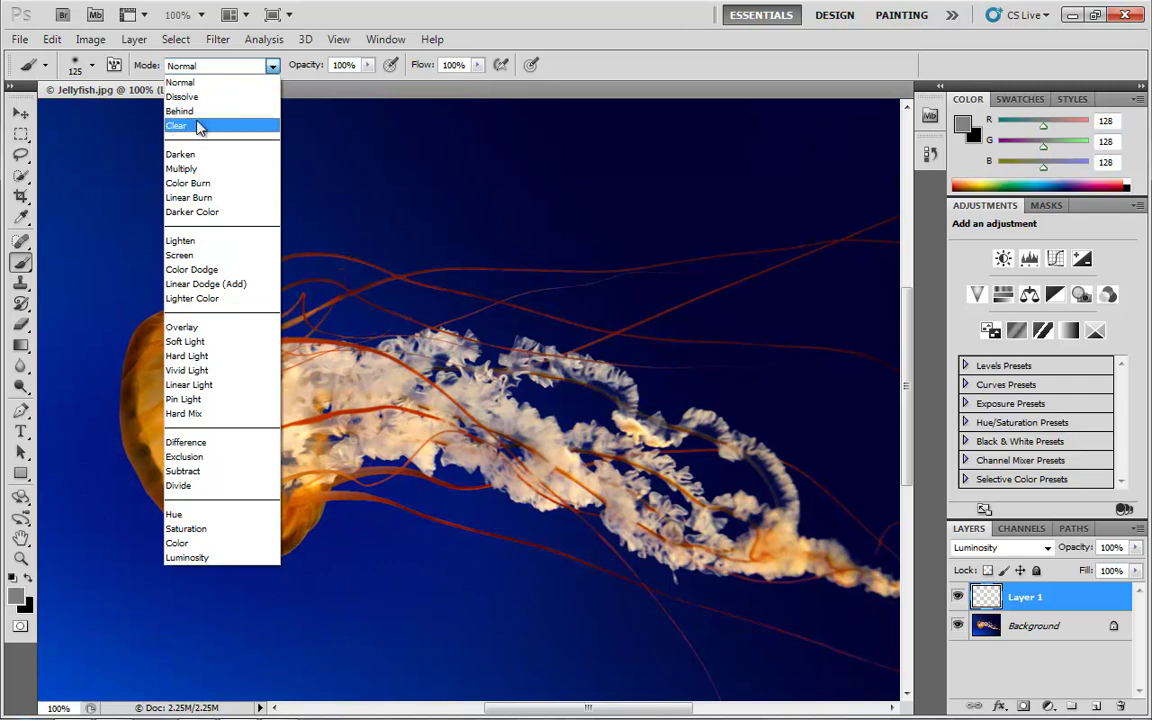
pyautogui.click(1025, 638)
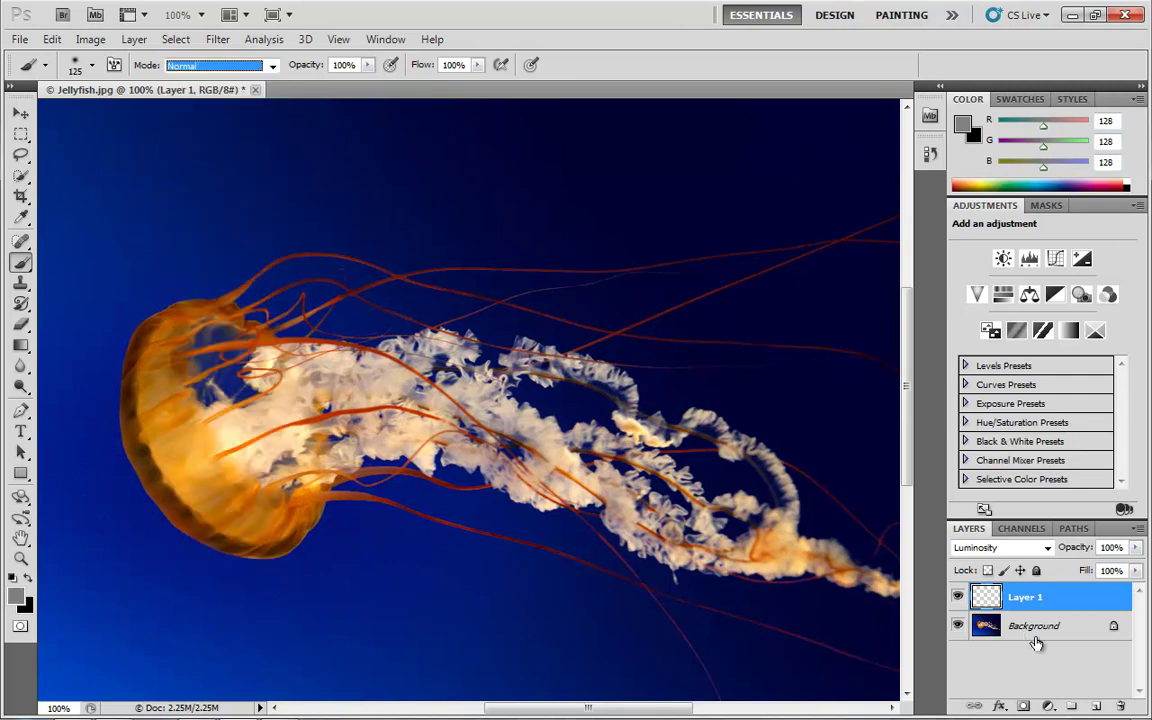
pyautogui.click(1071, 638)
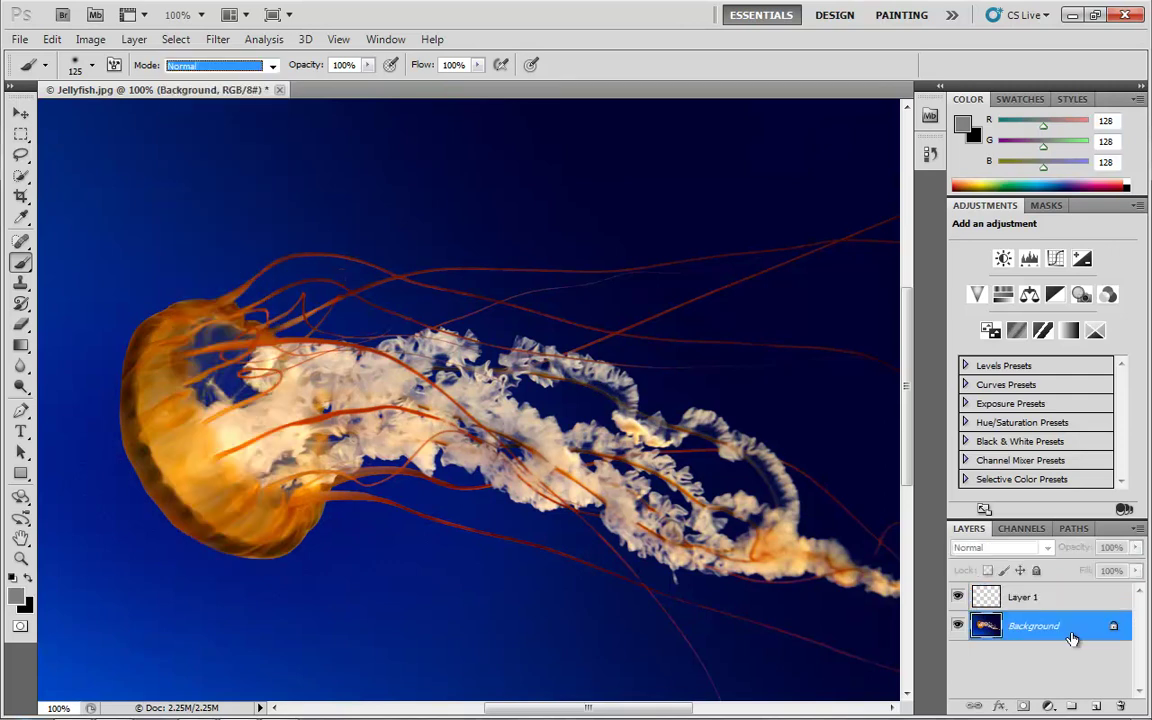
# Step: Add a white Solid Color fill layer, Color Fill 1, covering the jellyfish photo
pyautogui.click(1047, 707)
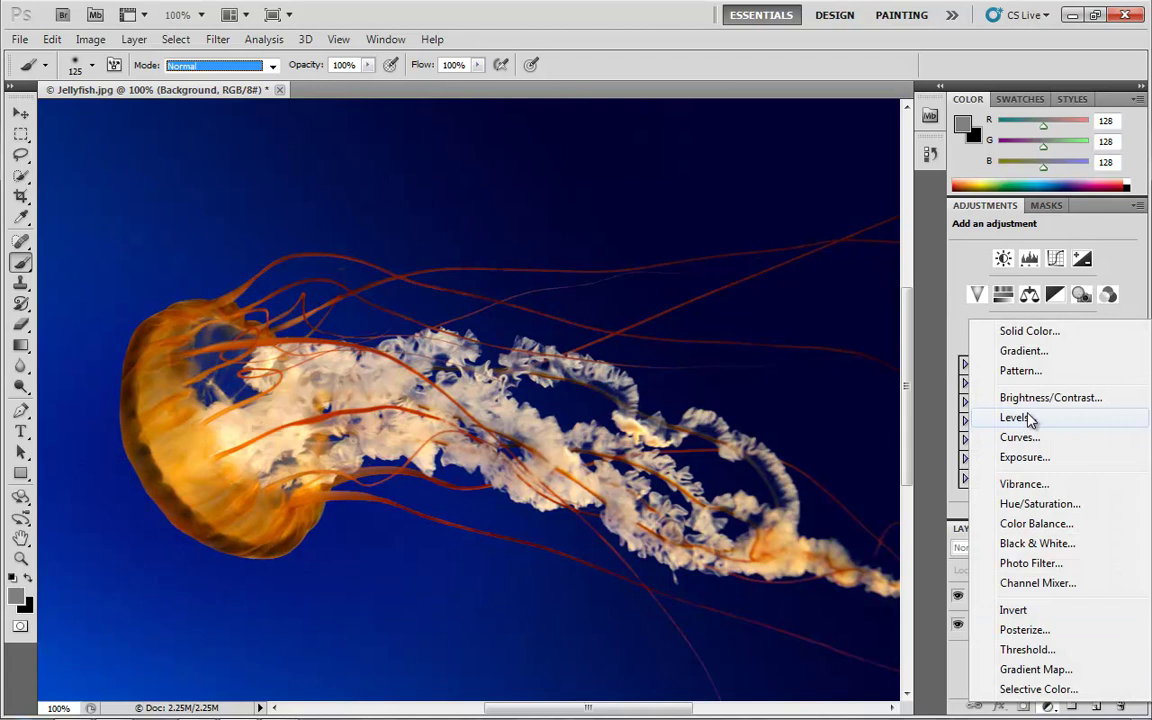
pyautogui.click(1049, 708)
pyautogui.click(1047, 707)
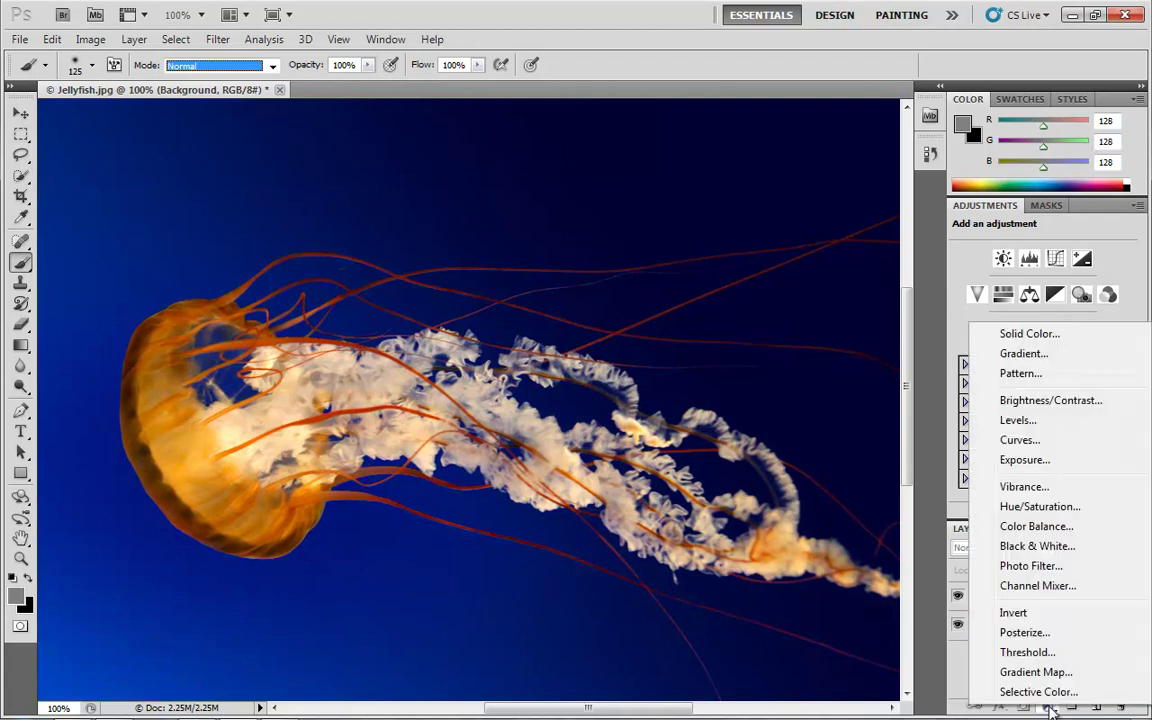
pyautogui.click(1015, 306)
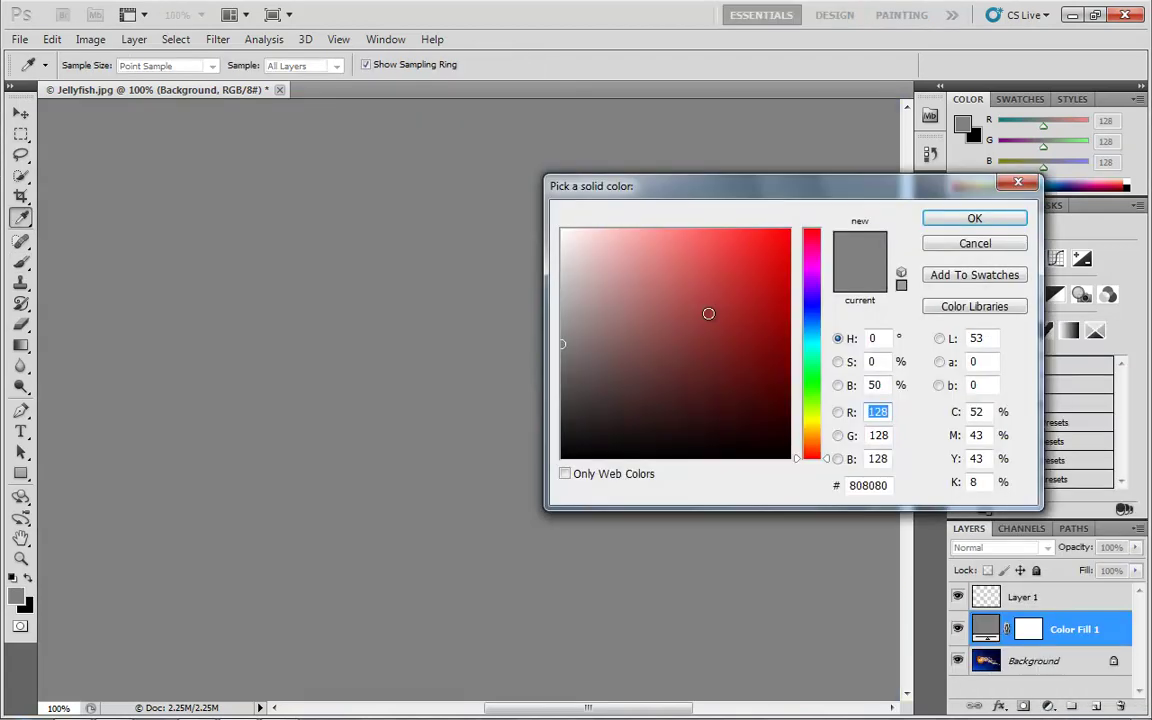
pyautogui.moveTo(683, 317); pyautogui.dragTo(514, 211)
pyautogui.click(972, 218)
pyautogui.press('b')
# Step: Select Layer 1 and set its blend mode back to Normal
pyautogui.click(1043, 600)
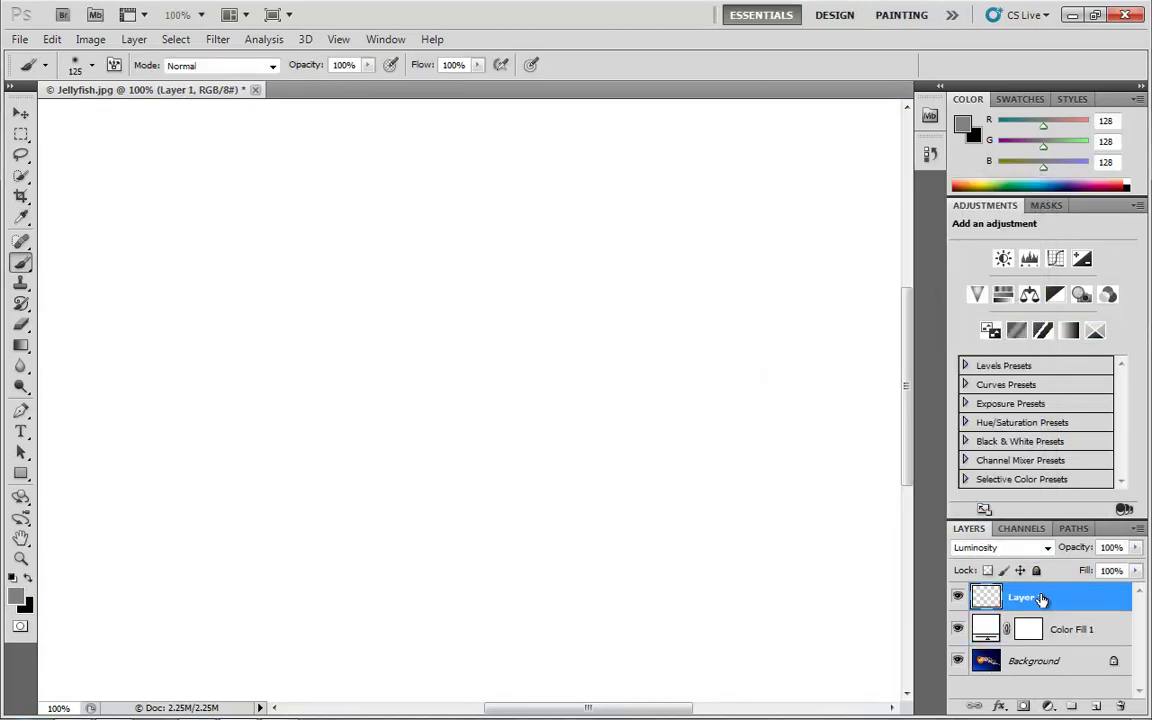
pyautogui.click(1047, 555)
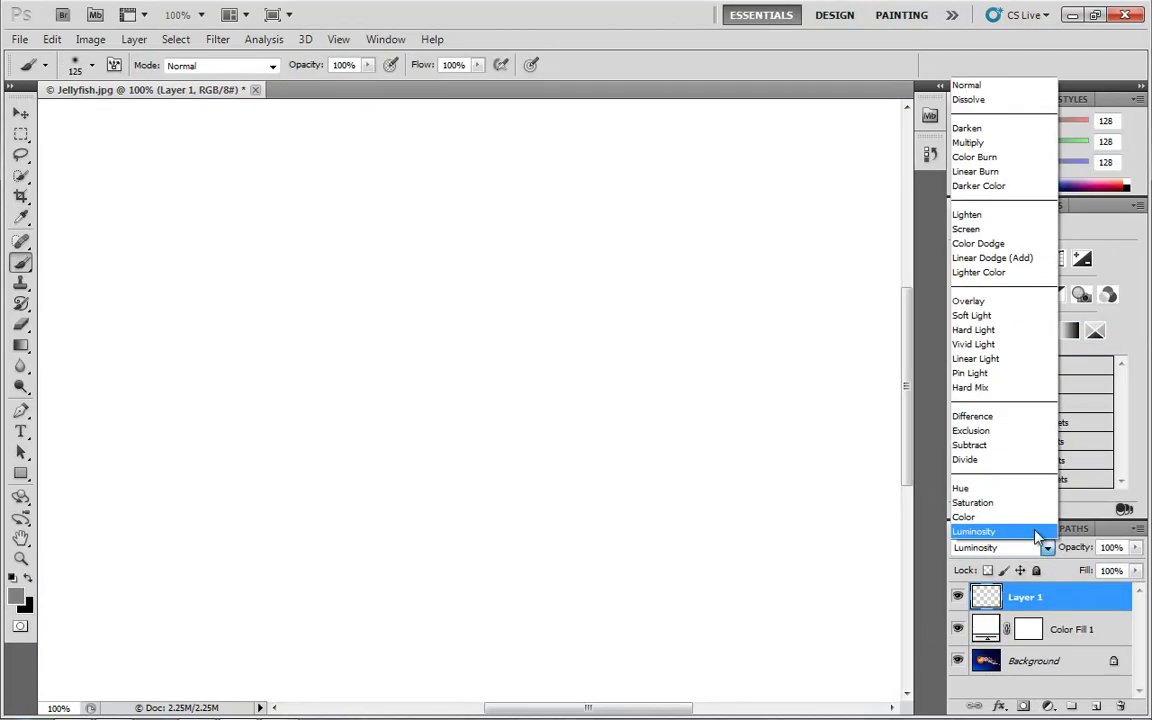
pyautogui.click(978, 86)
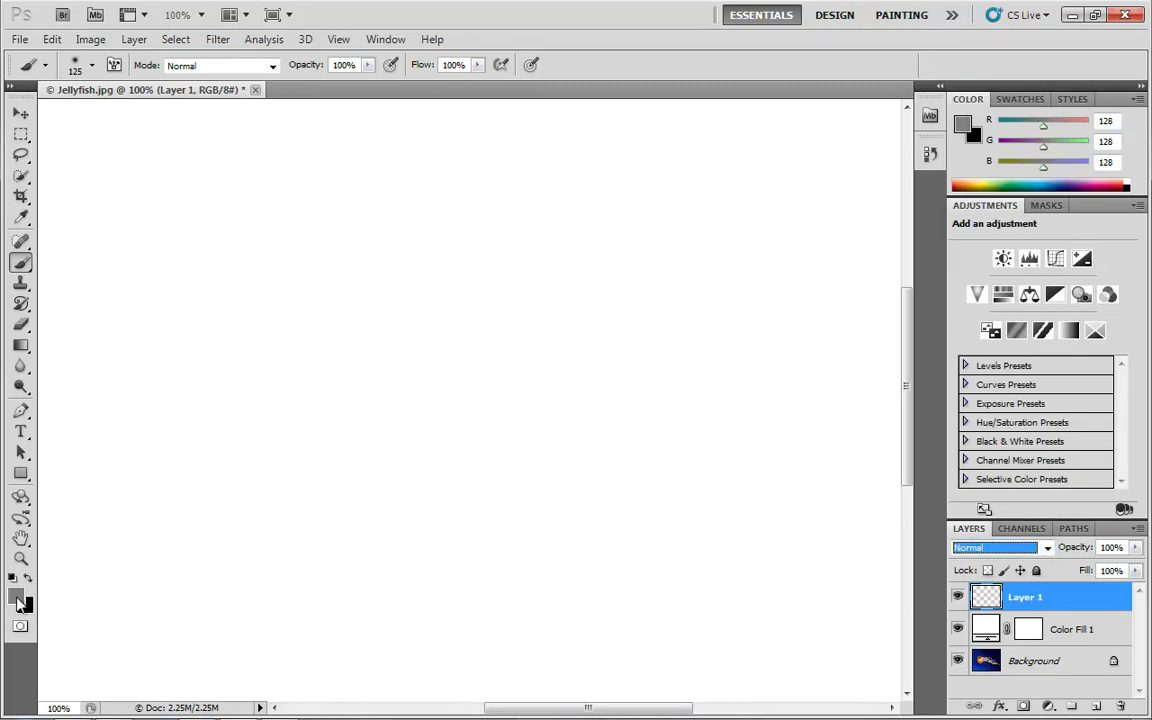
# Step: Paint a large soft d20101 red circle mid-canvas, then shrink the brush to 60
pyautogui.click(17, 600)
pyautogui.moveTo(704, 327); pyautogui.dragTo(788, 268)
pyautogui.click(957, 220)
pyautogui.moveTo(450, 355)
pyautogui.mouseDown()
pyautogui.moveTo(437, 473)
pyautogui.moveTo(540, 411)
pyautogui.moveTo(463, 358)
pyautogui.moveTo(453, 463)
pyautogui.moveTo(504, 355)
pyautogui.mouseUp()
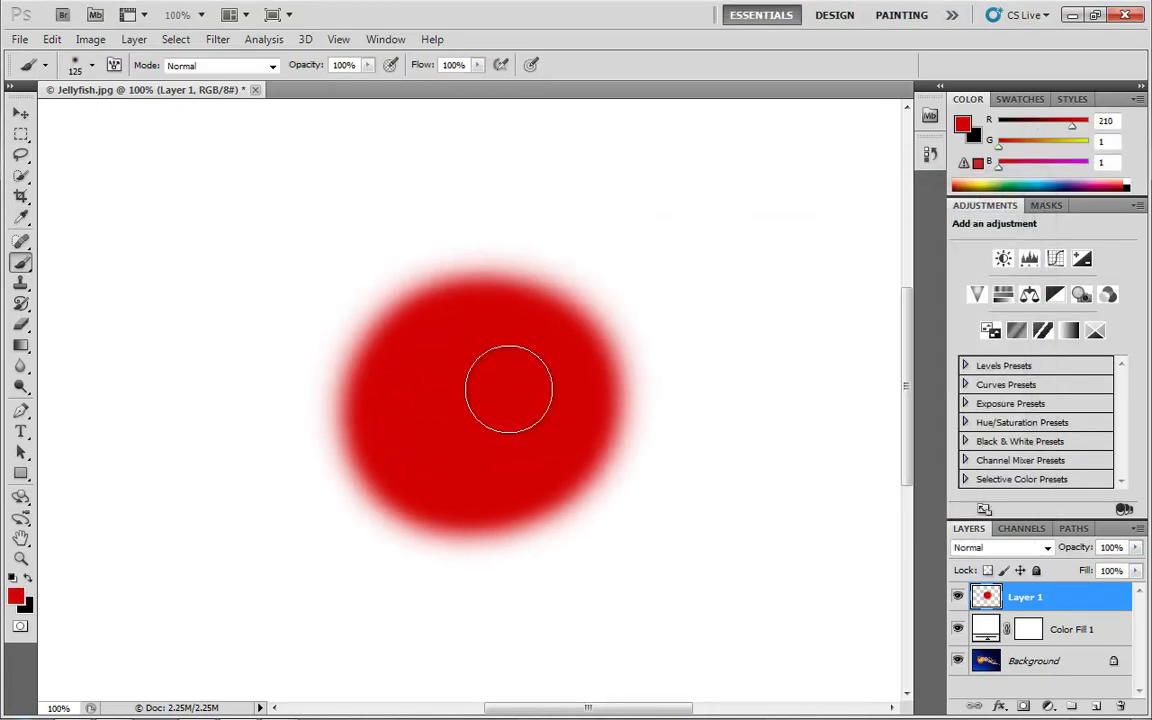
pyautogui.press('[')
pyautogui.press('[')
pyautogui.press('[')
pyautogui.press('[')
pyautogui.press('[')
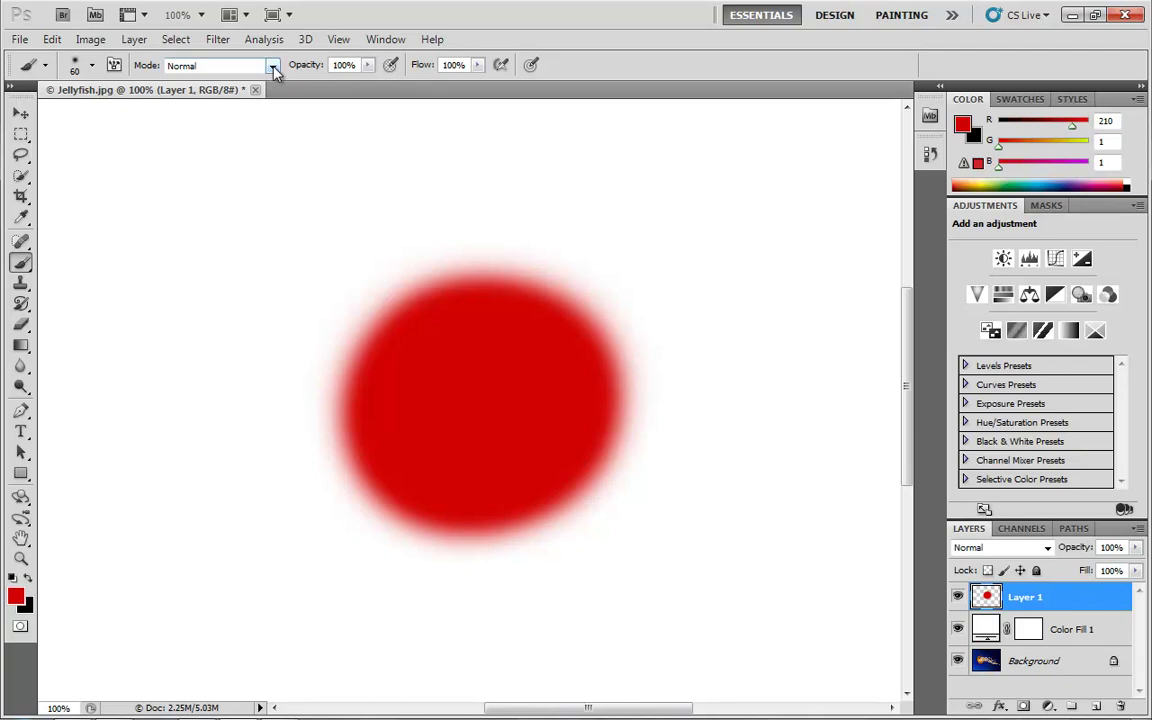
pyautogui.click(272, 66)
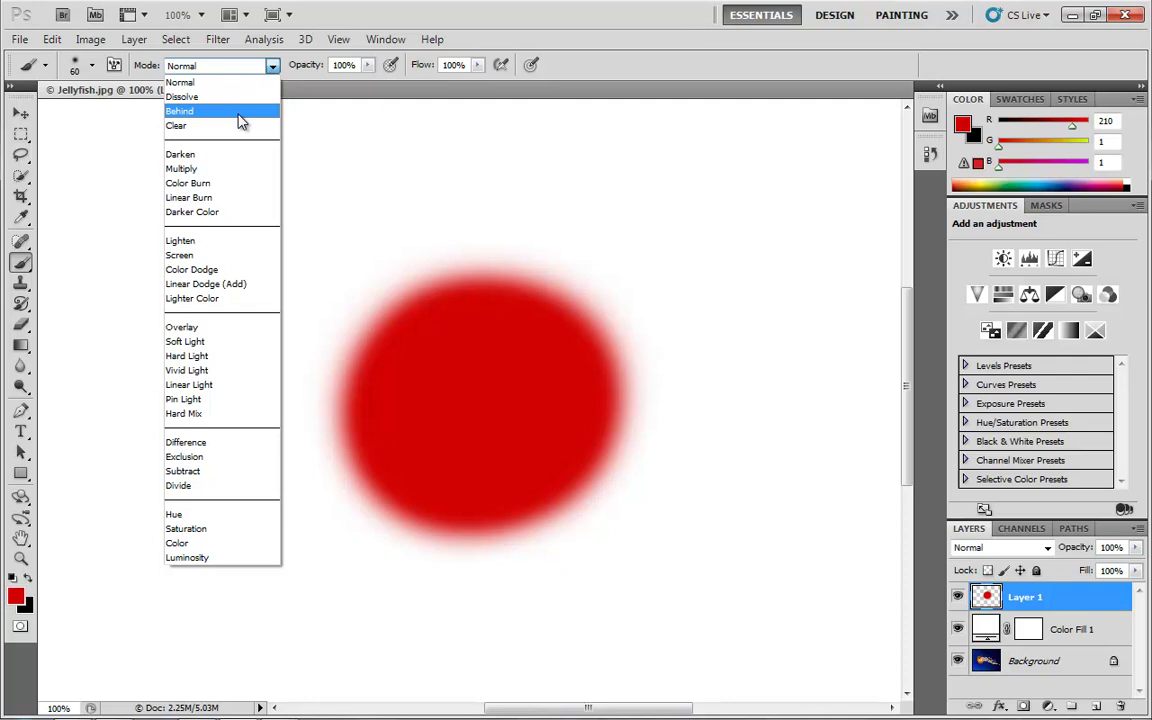
# Step: Set the brush mode to Behind and pick blue 014bd2 as foreground colour
pyautogui.click(232, 119)
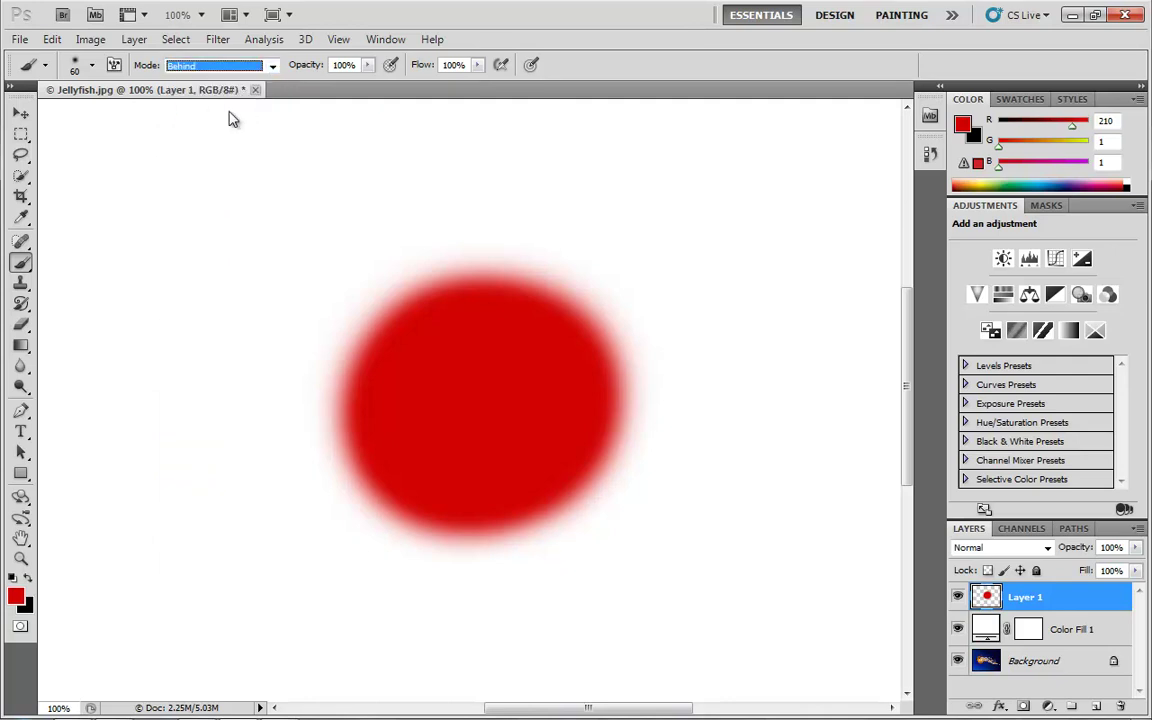
pyautogui.click(16, 597)
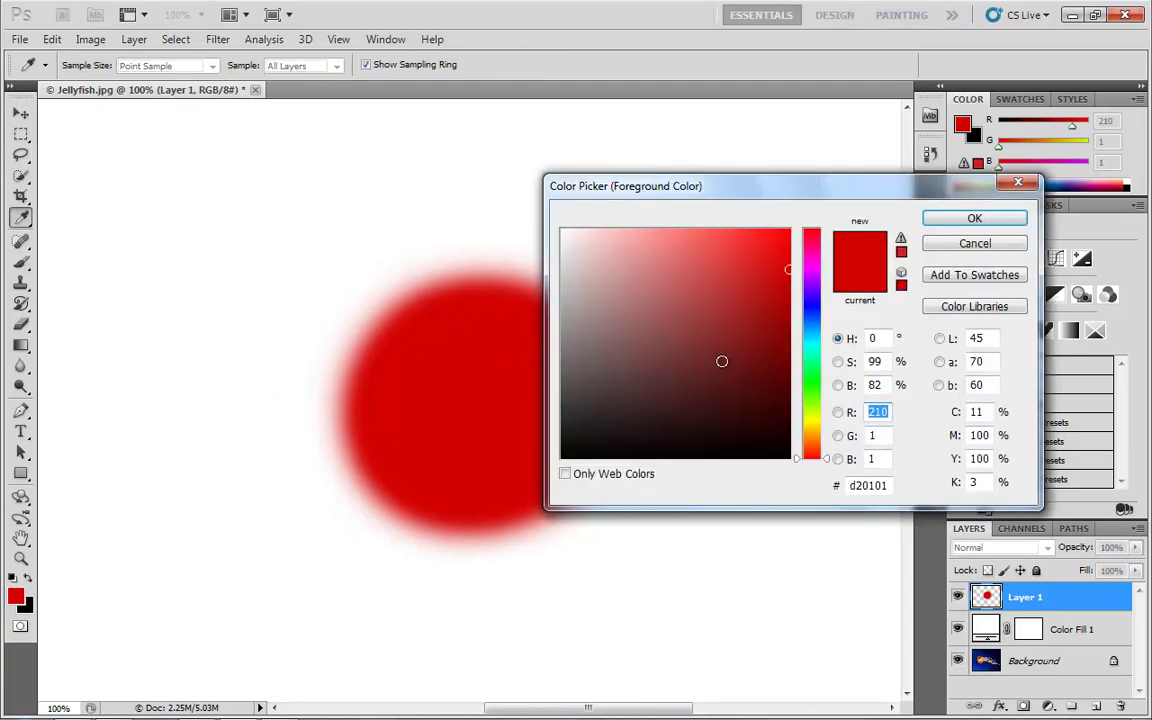
pyautogui.click(809, 320)
pyautogui.click(958, 222)
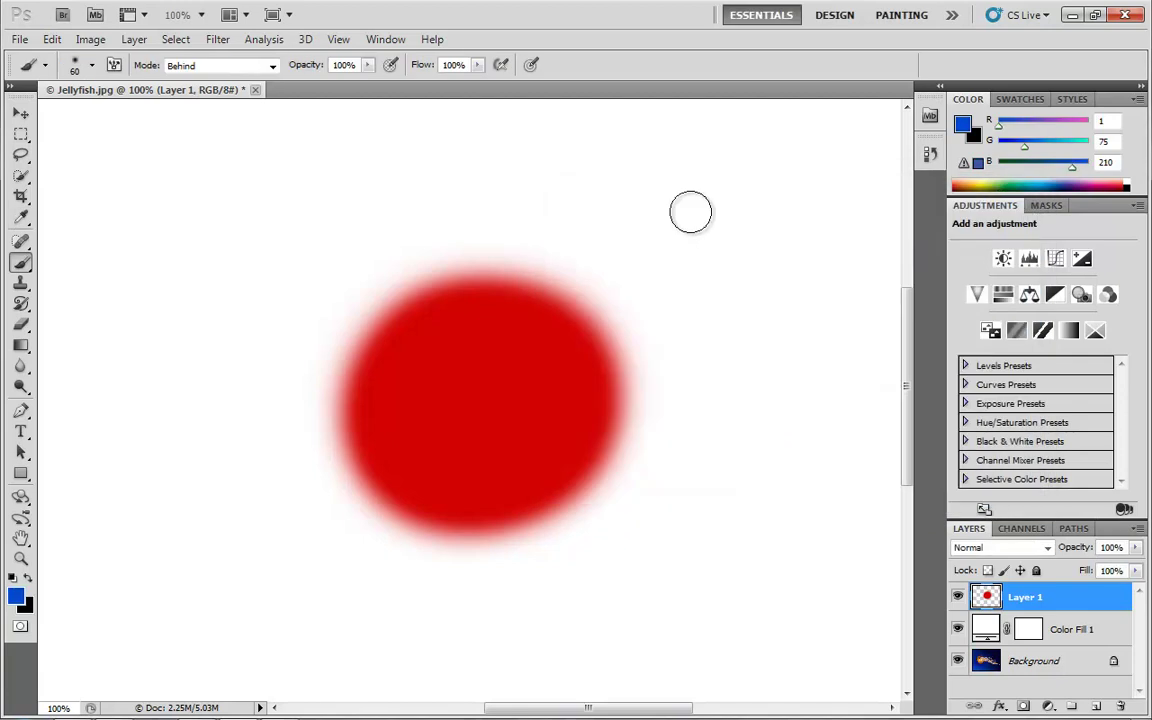
# Step: Paint blue tentacle strokes extending out from behind the red circle
pyautogui.moveTo(195, 230)
pyautogui.mouseDown()
pyautogui.moveTo(224, 196)
pyautogui.moveTo(247, 190)
pyautogui.moveTo(249, 216)
pyautogui.moveTo(298, 229)
pyautogui.moveTo(288, 257)
pyautogui.moveTo(306, 244)
pyautogui.moveTo(387, 347)
pyautogui.mouseUp()
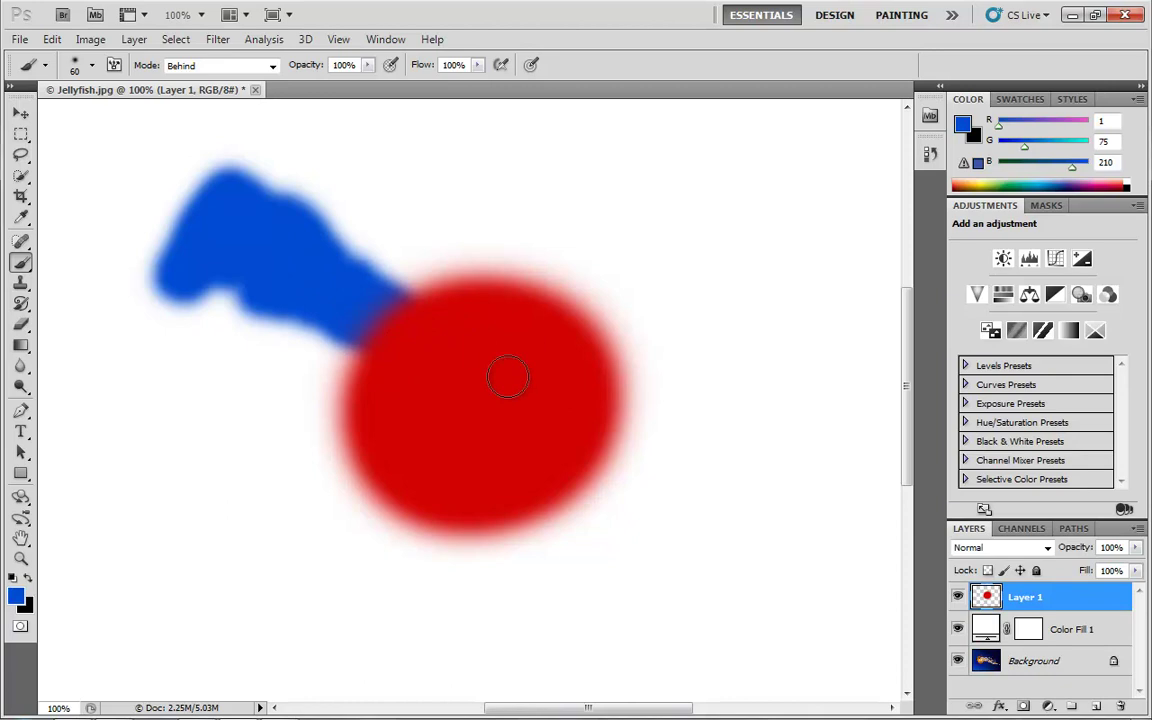
pyautogui.moveTo(518, 371)
pyautogui.mouseDown()
pyautogui.moveTo(612, 361)
pyautogui.moveTo(621, 392)
pyautogui.moveTo(702, 367)
pyautogui.moveTo(714, 381)
pyautogui.moveTo(820, 357)
pyautogui.mouseUp()
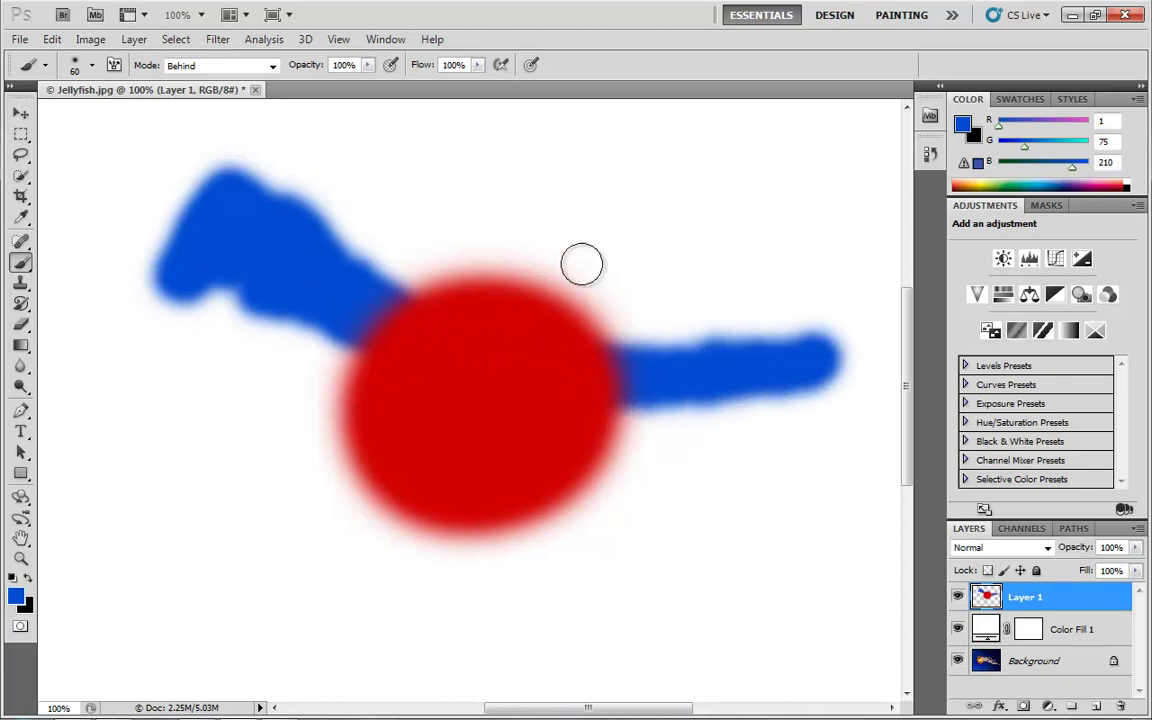
pyautogui.moveTo(572, 246); pyautogui.dragTo(527, 292)
pyautogui.moveTo(445, 268); pyautogui.dragTo(463, 180)
pyautogui.moveTo(590, 295); pyautogui.dragTo(632, 188)
pyautogui.moveTo(497, 298)
pyautogui.mouseDown()
pyautogui.moveTo(444, 189)
pyautogui.moveTo(448, 161)
pyautogui.moveTo(457, 157)
pyautogui.moveTo(501, 244)
pyautogui.mouseUp()
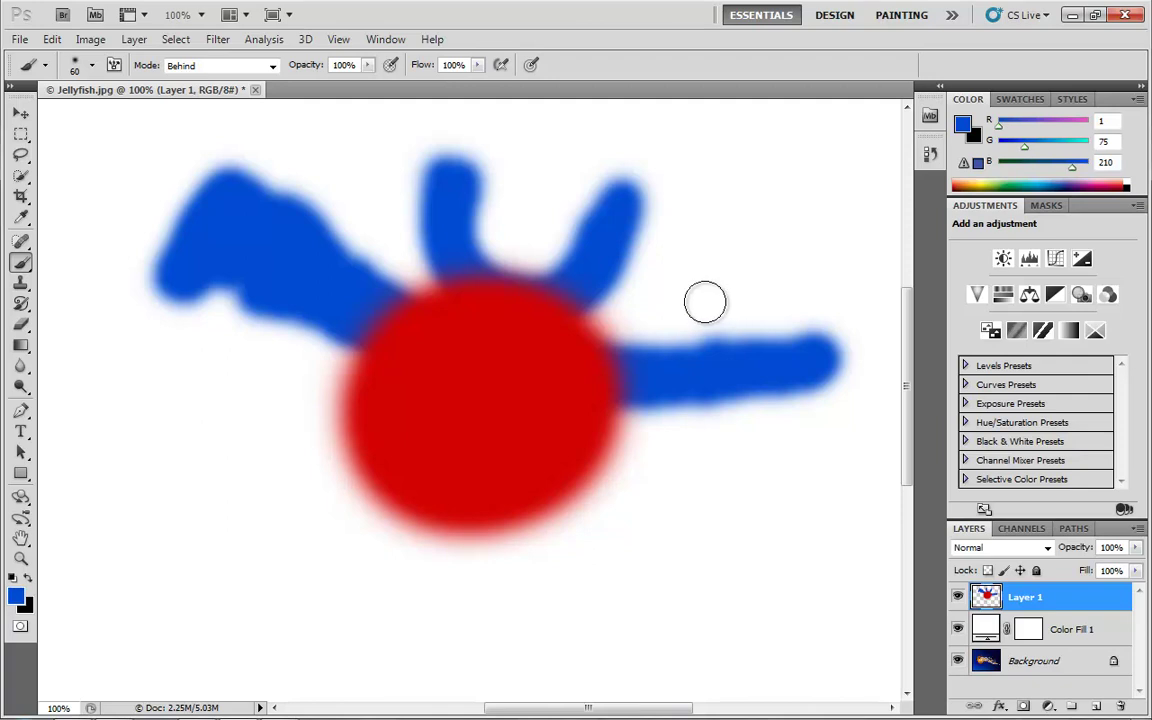
# Step: Switch the brush to Clear mode, hide Color Fill 1, and erase the blue shape from Layer 1
pyautogui.click(271, 67)
pyautogui.click(243, 125)
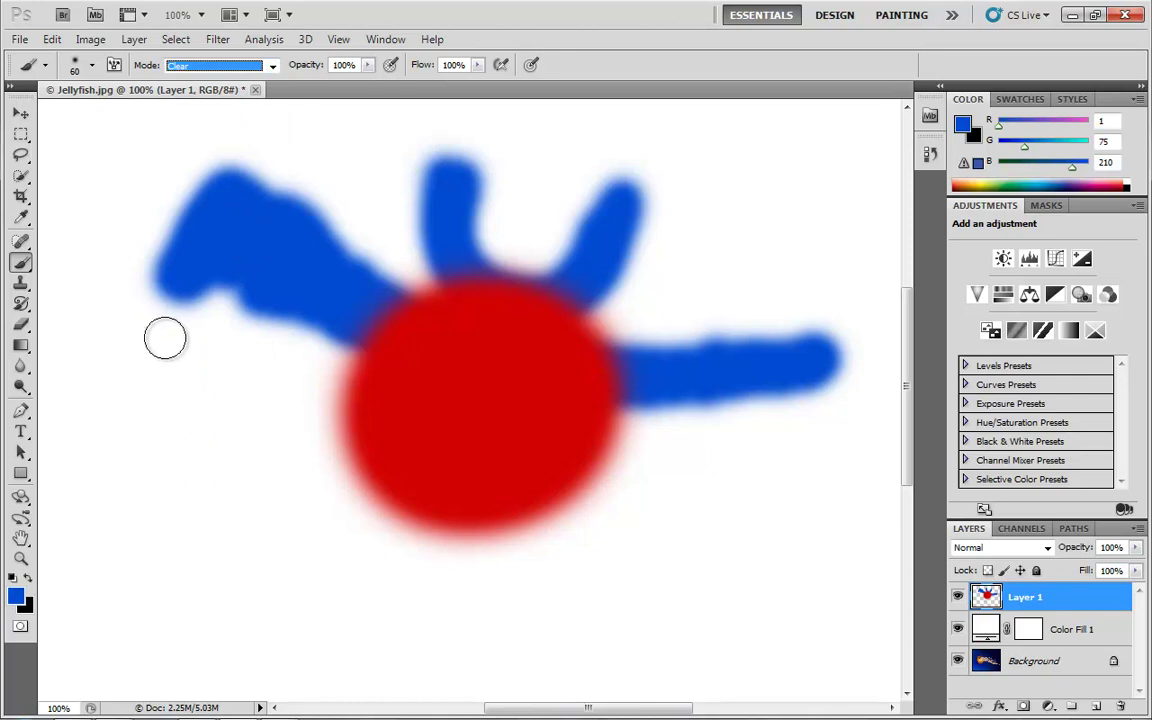
pyautogui.moveTo(172, 323)
pyautogui.mouseDown()
pyautogui.moveTo(172, 309)
pyautogui.moveTo(152, 301)
pyautogui.moveTo(188, 267)
pyautogui.moveTo(210, 306)
pyautogui.moveTo(260, 285)
pyautogui.moveTo(265, 298)
pyautogui.mouseUp()
pyautogui.click(958, 630)
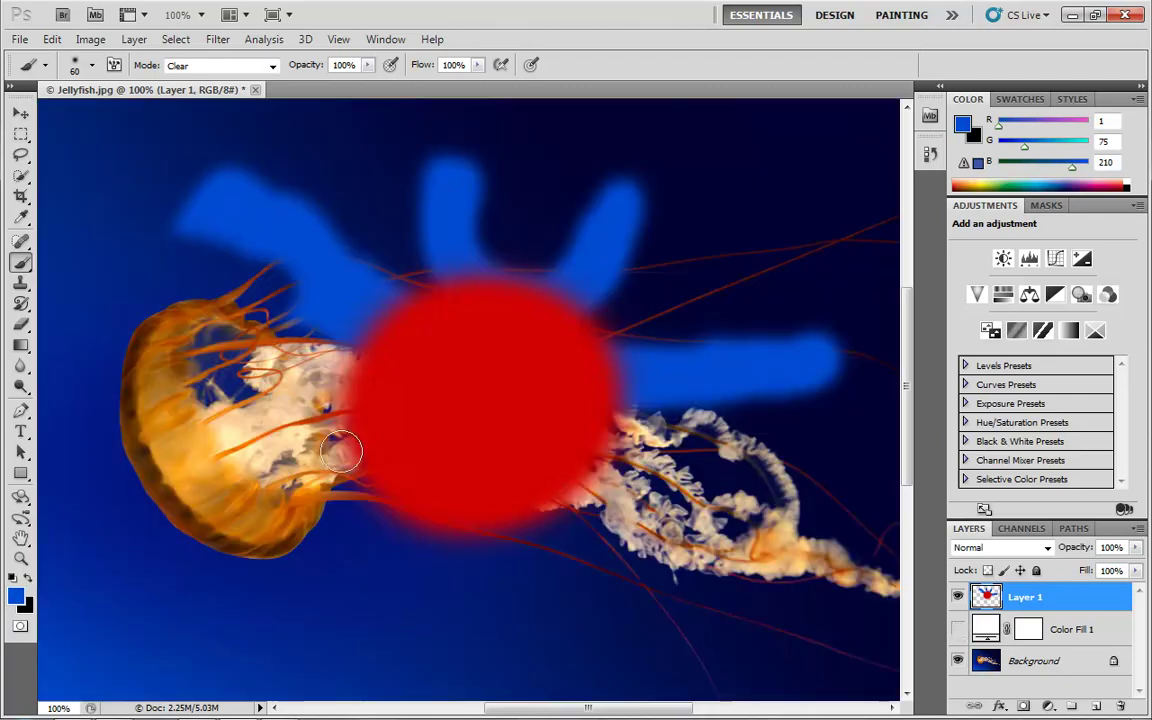
pyautogui.moveTo(200, 328)
pyautogui.mouseDown()
pyautogui.moveTo(303, 288)
pyautogui.moveTo(299, 246)
pyautogui.moveTo(275, 206)
pyautogui.moveTo(152, 226)
pyautogui.moveTo(411, 368)
pyautogui.moveTo(374, 468)
pyautogui.moveTo(503, 471)
pyautogui.moveTo(476, 470)
pyautogui.moveTo(538, 457)
pyautogui.moveTo(392, 450)
pyautogui.moveTo(633, 373)
pyautogui.moveTo(334, 329)
pyautogui.moveTo(471, 280)
pyautogui.moveTo(475, 228)
pyautogui.moveTo(660, 152)
pyautogui.moveTo(540, 330)
pyautogui.moveTo(826, 336)
pyautogui.moveTo(541, 238)
pyautogui.moveTo(854, 224)
pyautogui.moveTo(391, 262)
pyautogui.moveTo(510, 251)
pyautogui.mouseUp()
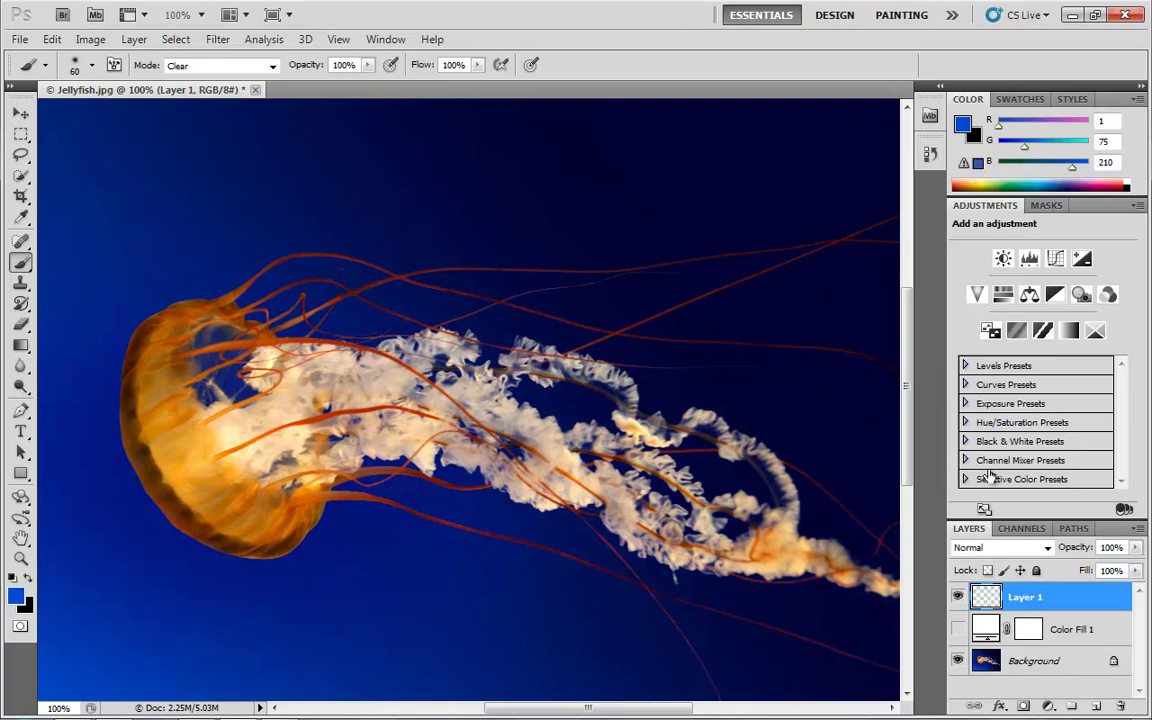
pyautogui.click(1047, 550)
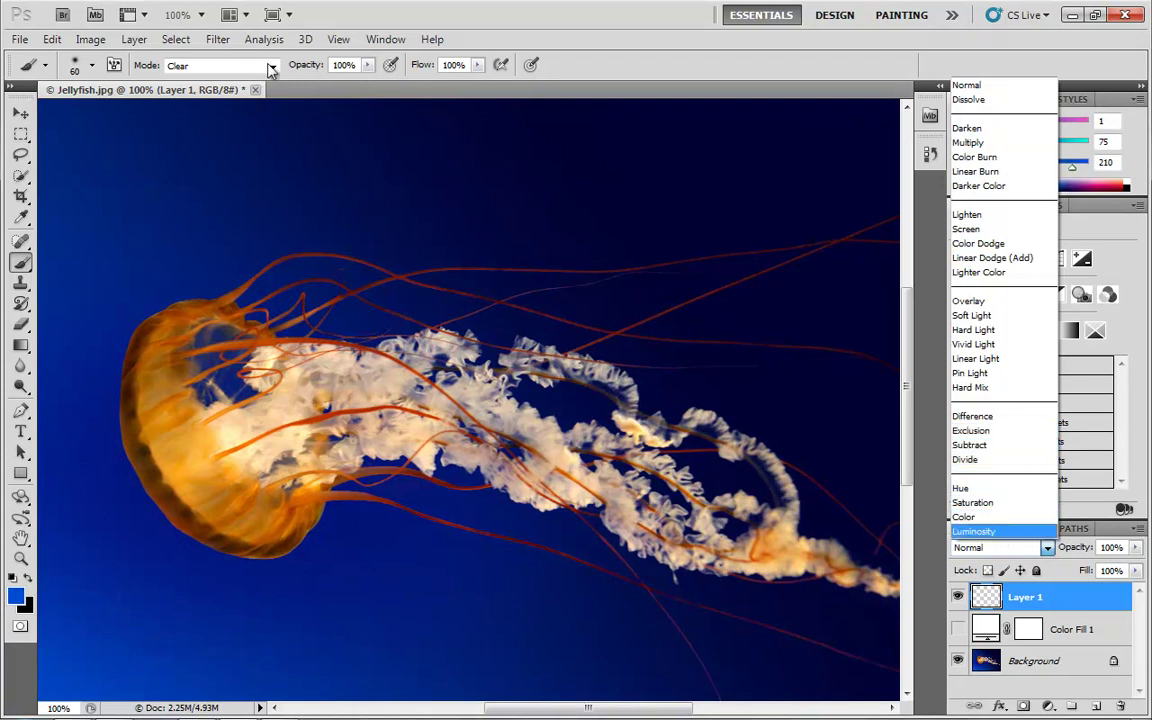
pyautogui.click(240, 65)
pyautogui.click(240, 65)
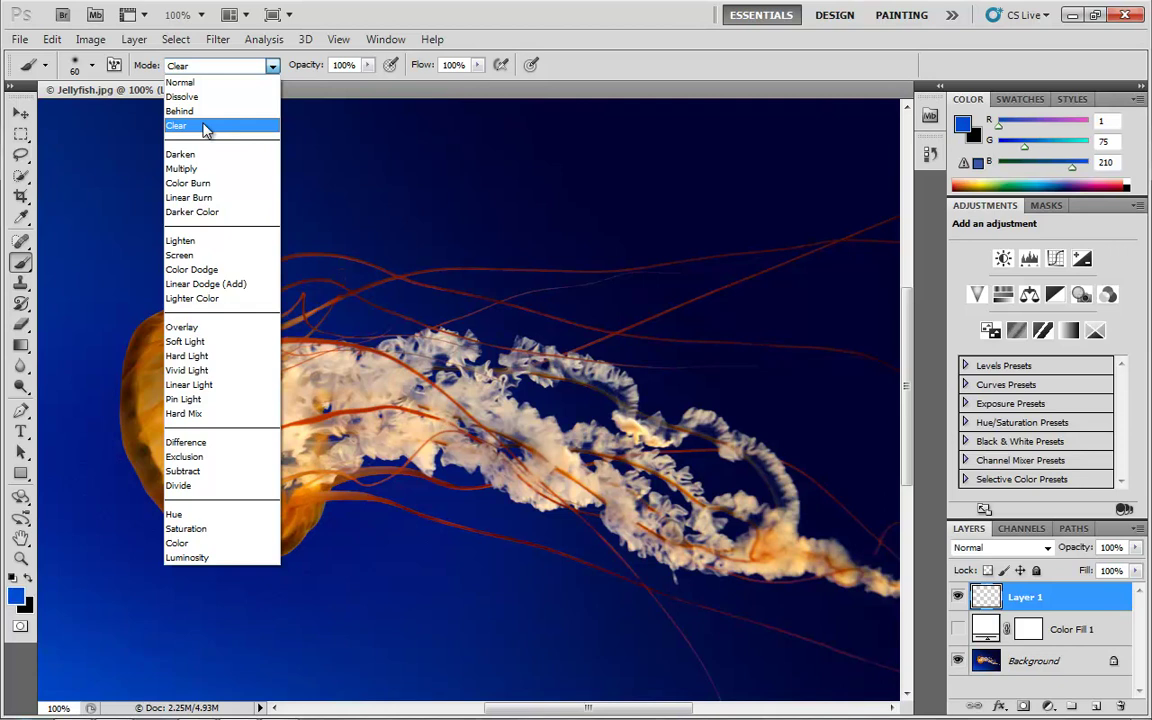
pyautogui.click(600, 228)
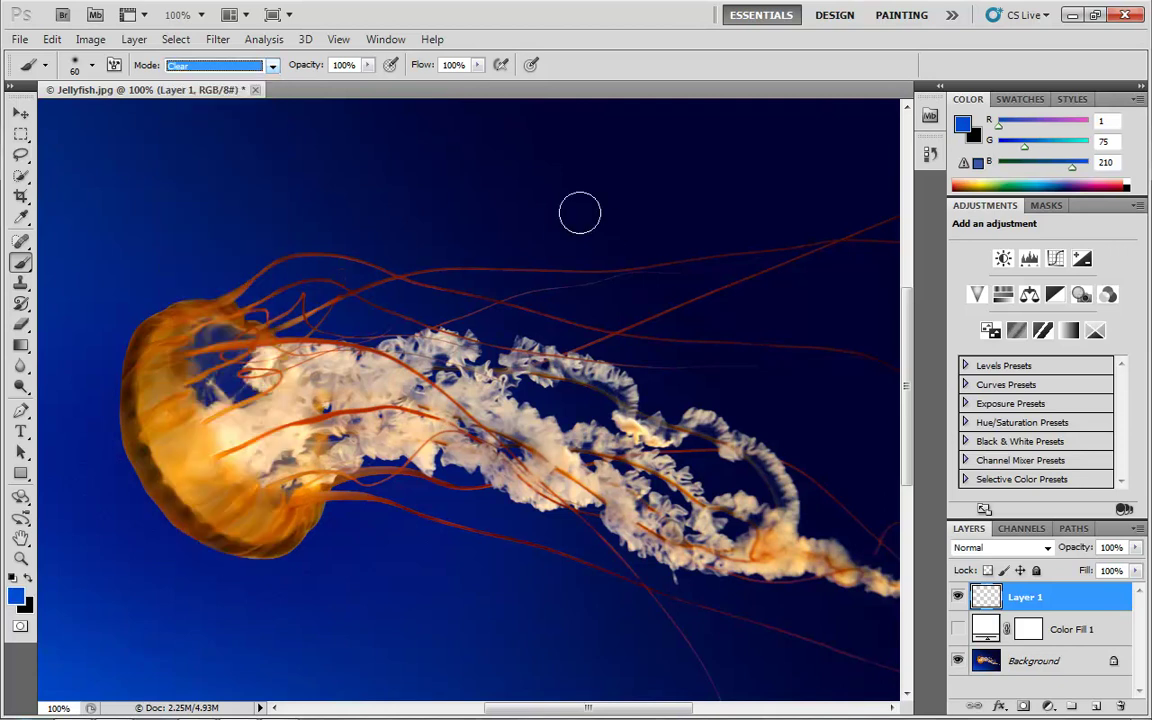